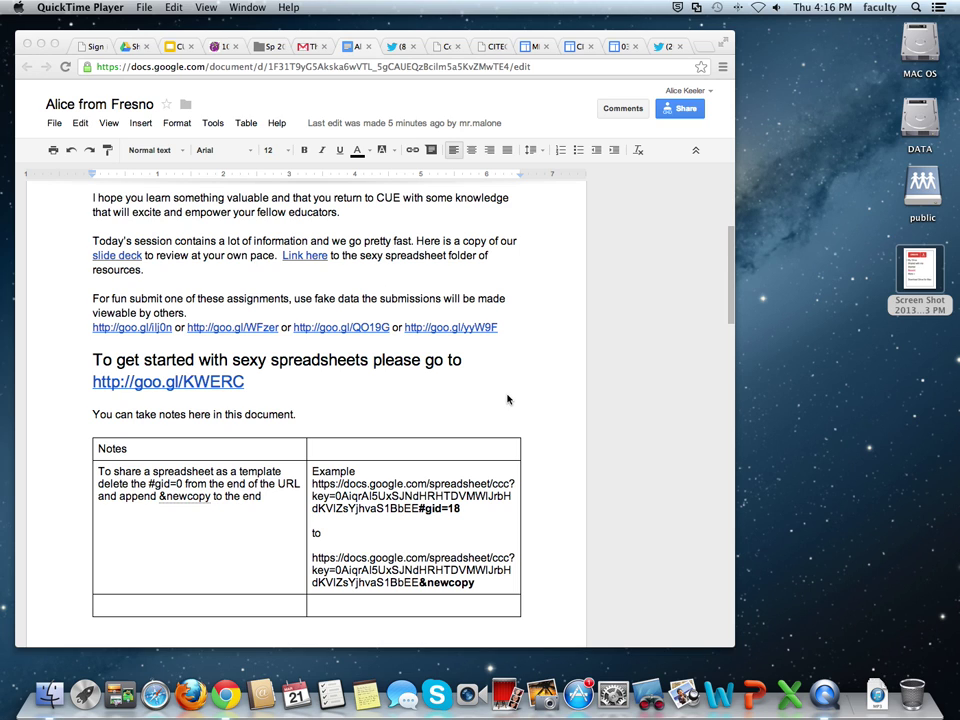
# Open the goo.gl/KWERC link from the session notes in a new tab
pyautogui.scroll(-1, 507, 398)
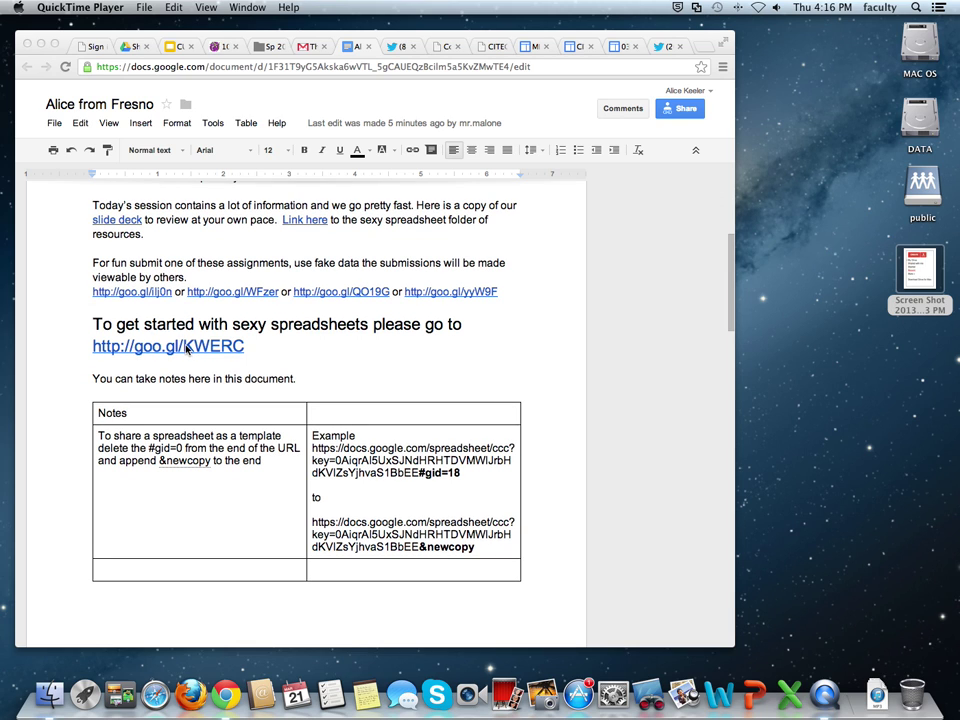
pyautogui.scroll(-1, 186, 347)
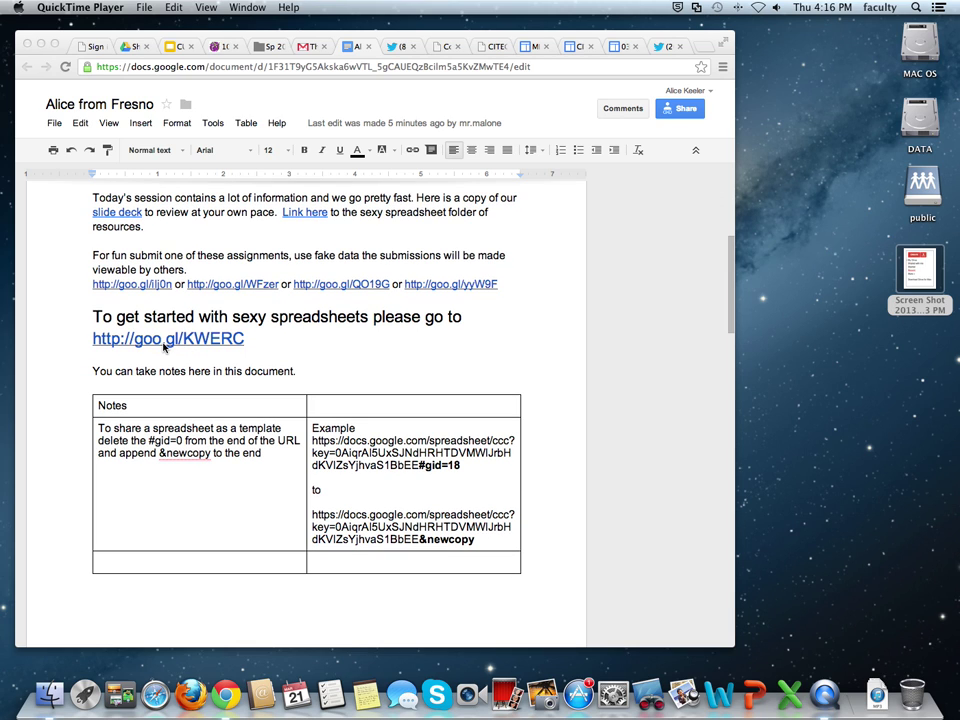
pyautogui.click(170, 341)
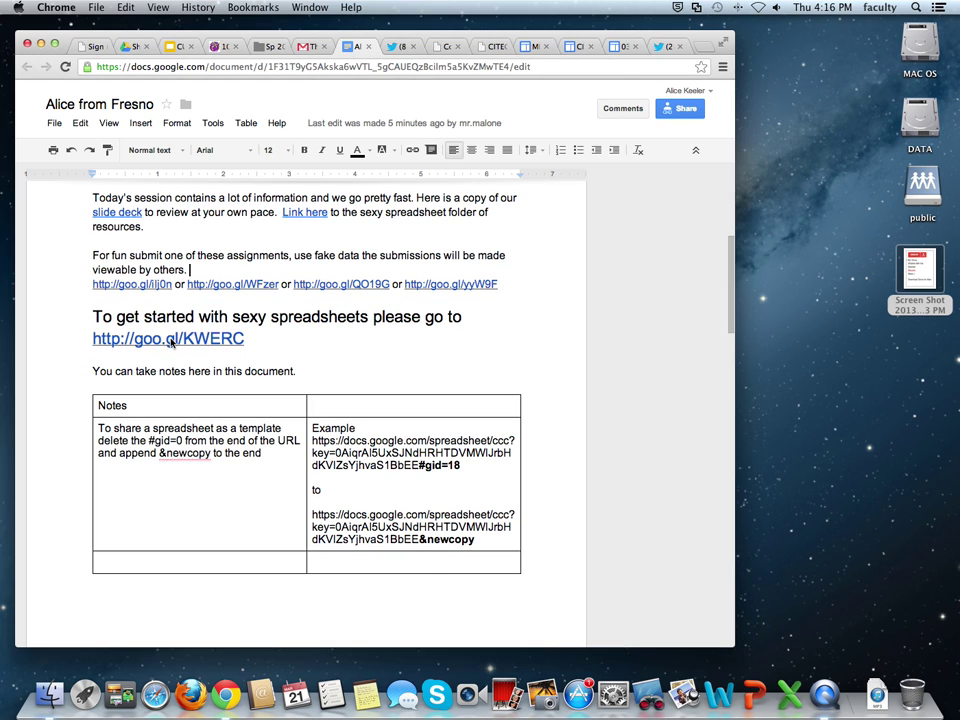
pyautogui.click(170, 341)
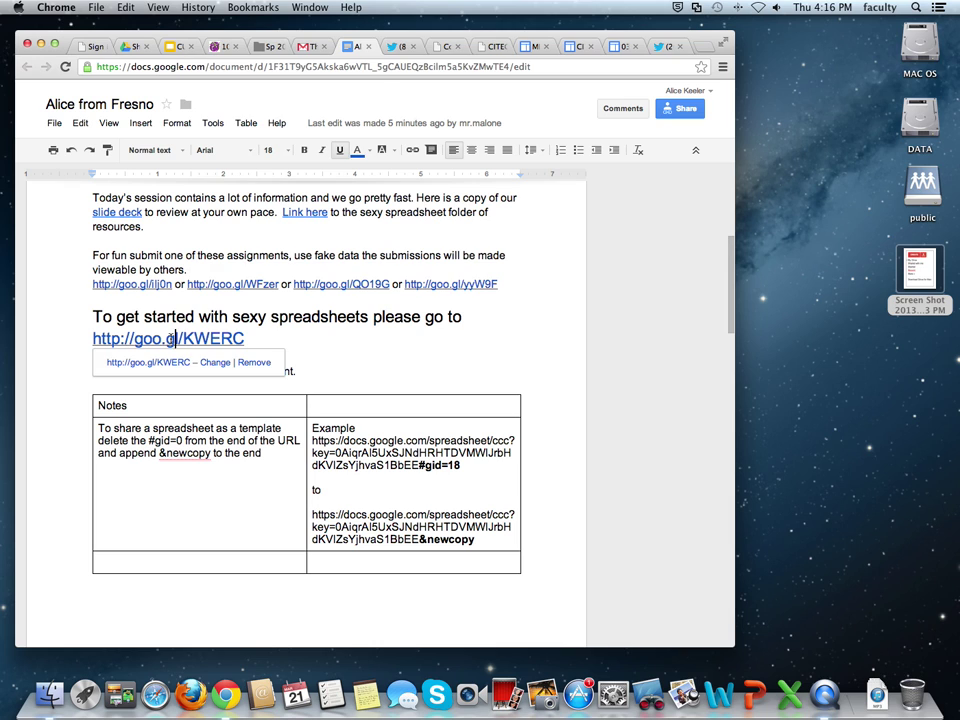
pyautogui.click(177, 363)
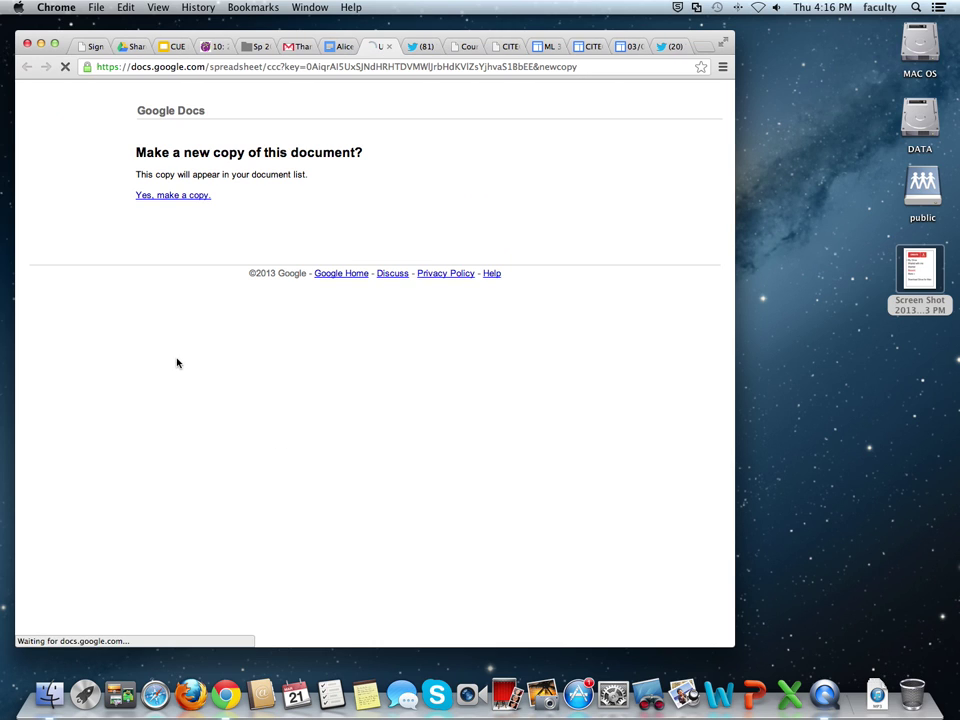
# Confirm 'Yes, make a copy' to create the Copy of CUE13 Spreadsheet Template
pyautogui.press('super+Tab')
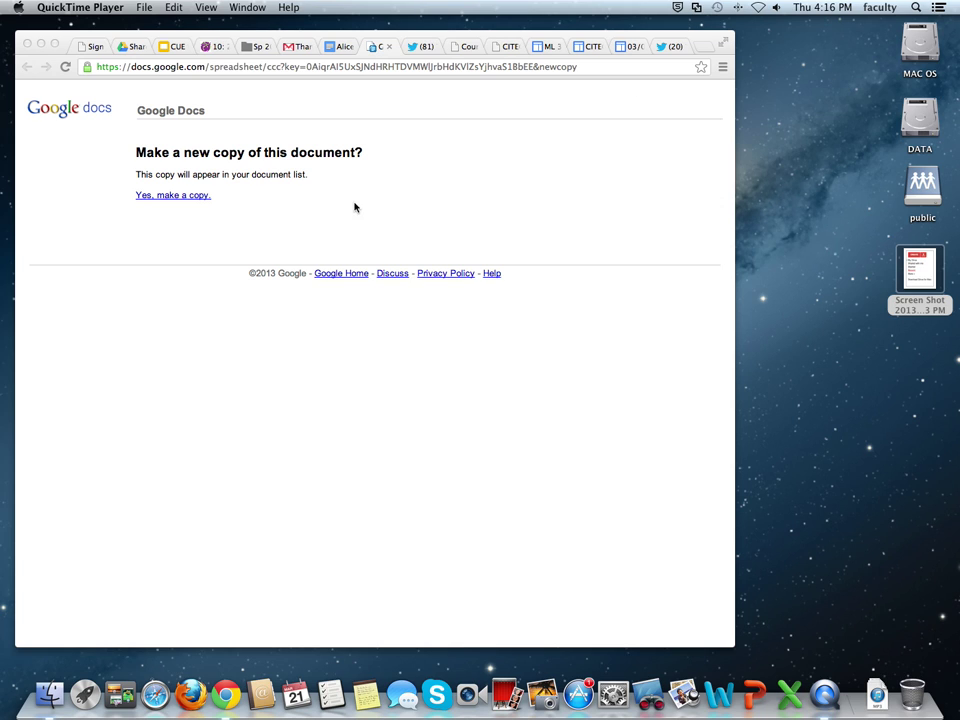
pyautogui.click(190, 200)
pyautogui.click(190, 197)
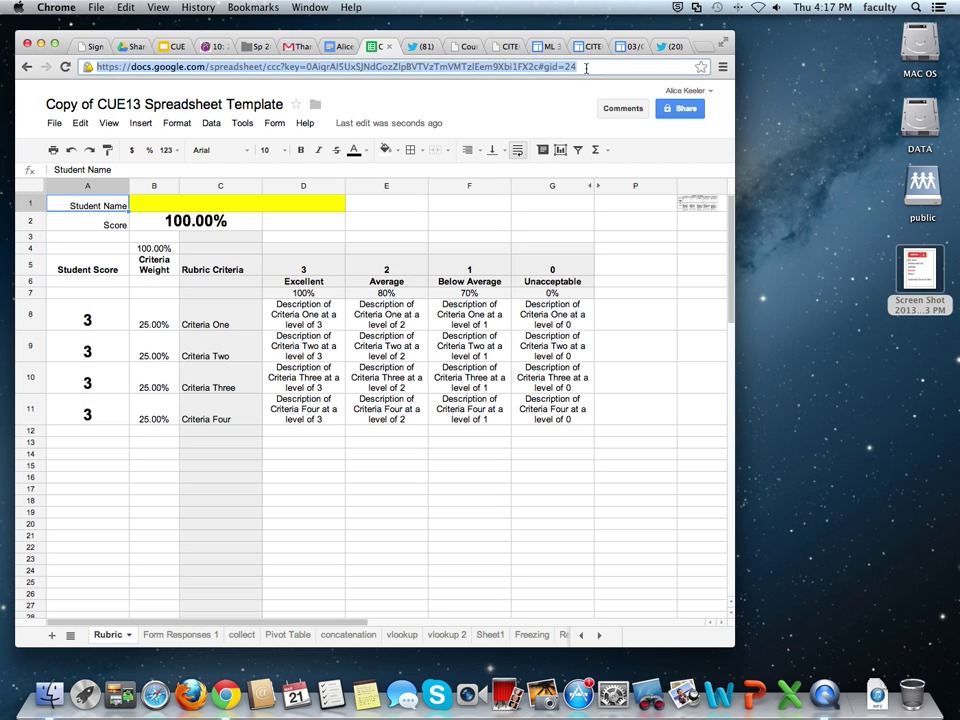
pyautogui.click(575, 67)
pyautogui.moveTo(575, 67); pyautogui.dragTo(538, 67)
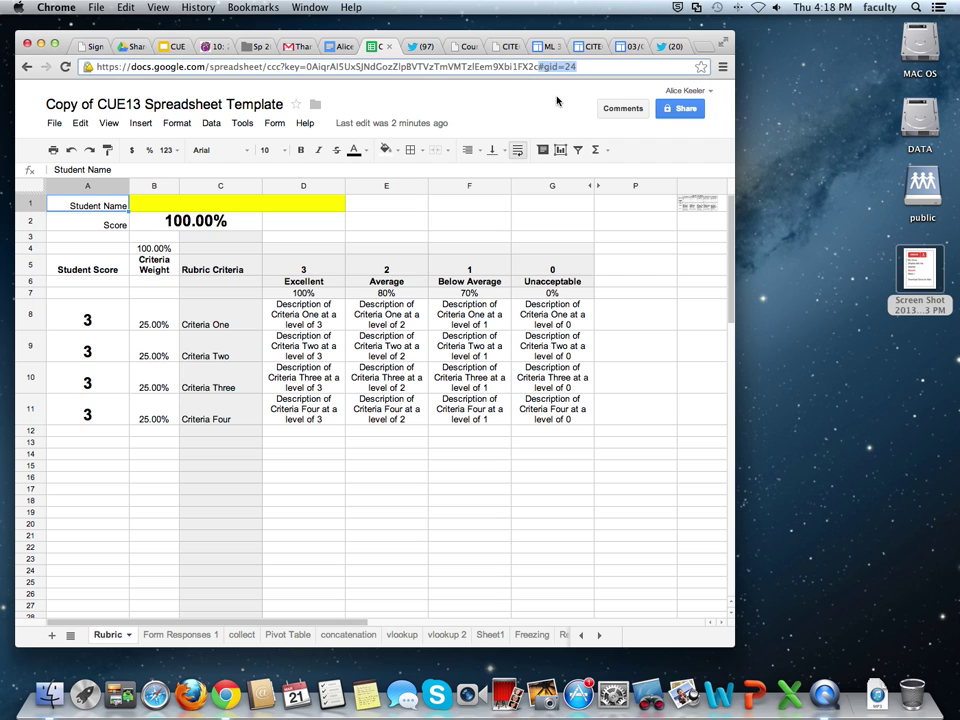
pyautogui.press('BackSpace')
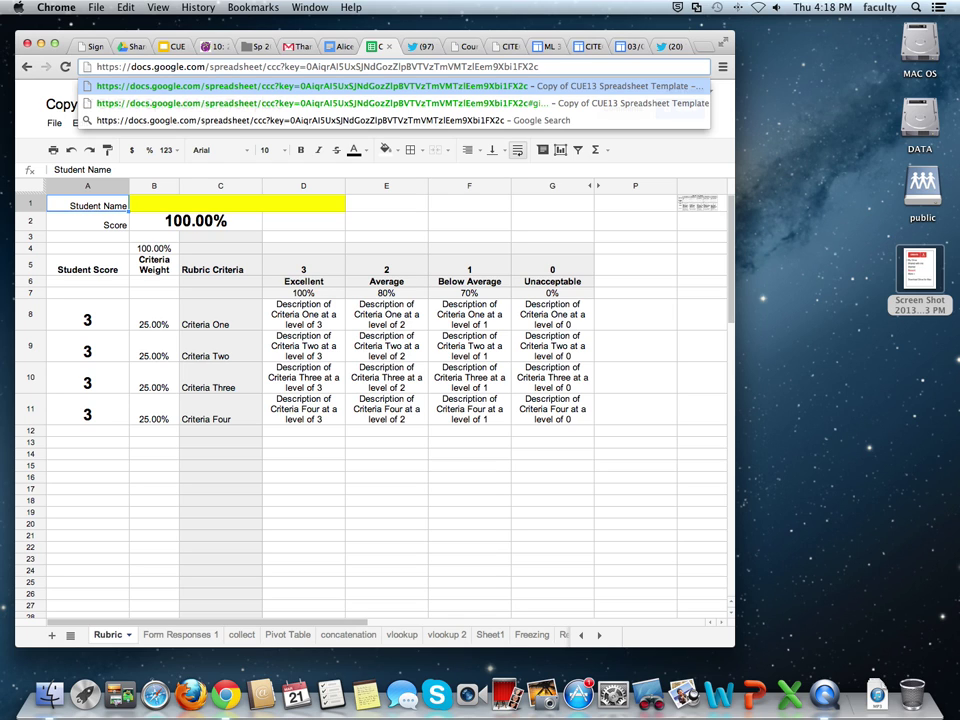
pyautogui.write('&ne')
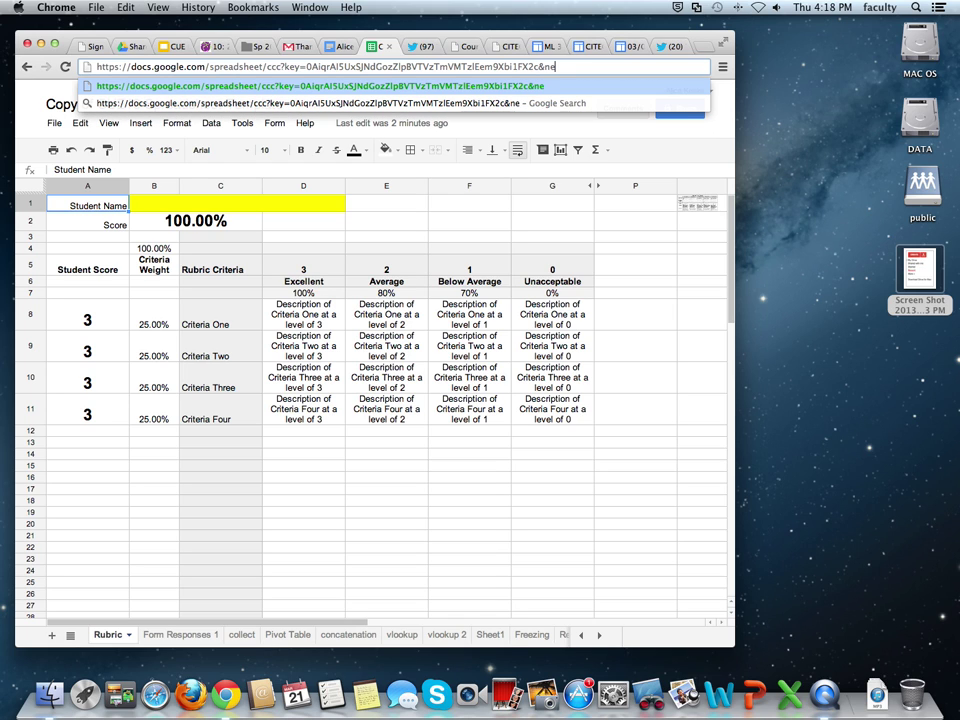
pyautogui.write('wcop')
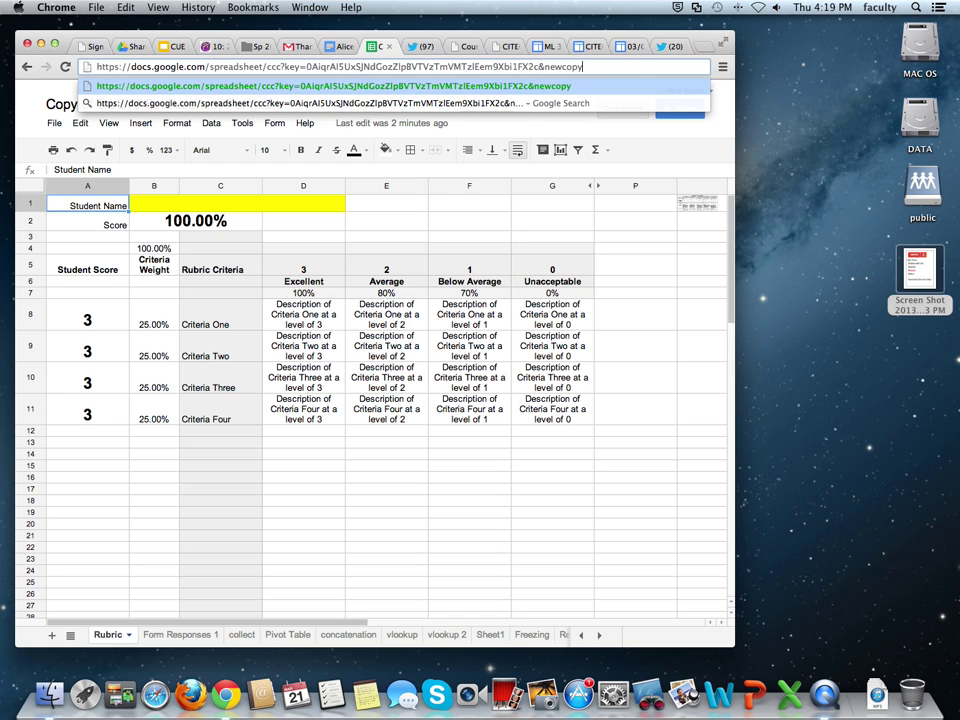
pyautogui.write('y')
pyautogui.press('Return')
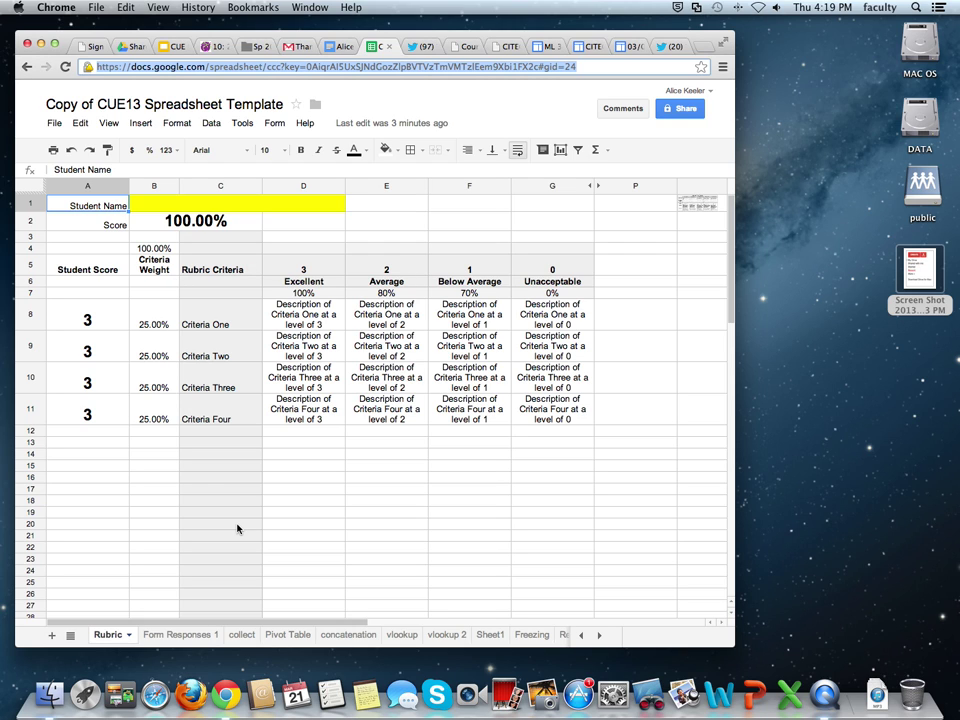
# Enter 'Have a header', 'Used critical thinking' and 'Mastered standard 4.1' into C8:C10
pyautogui.click(204, 318)
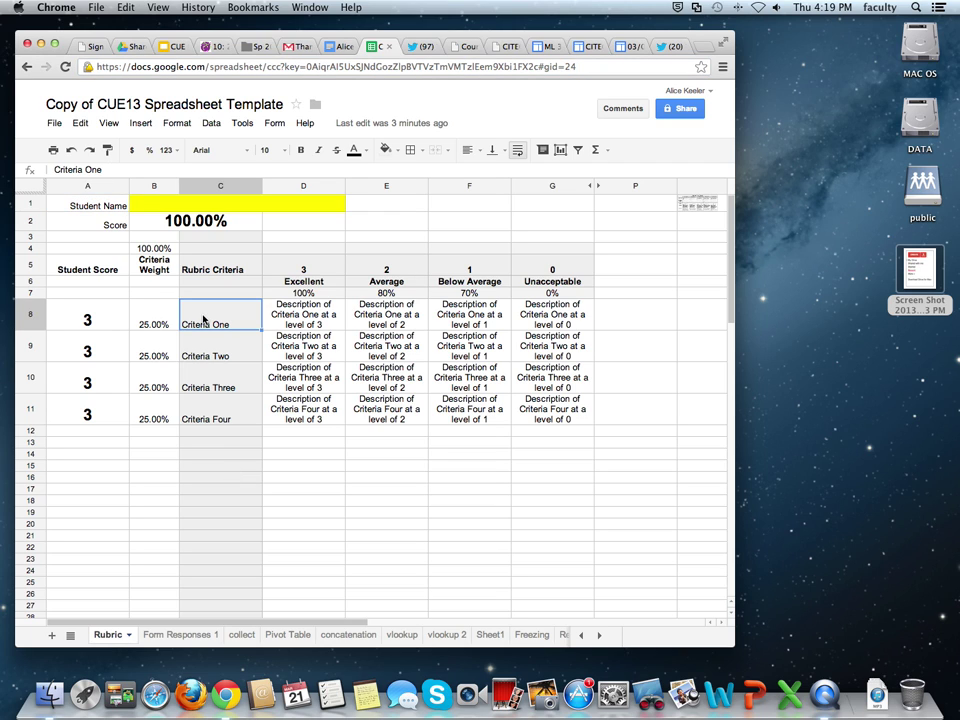
pyautogui.write('H')
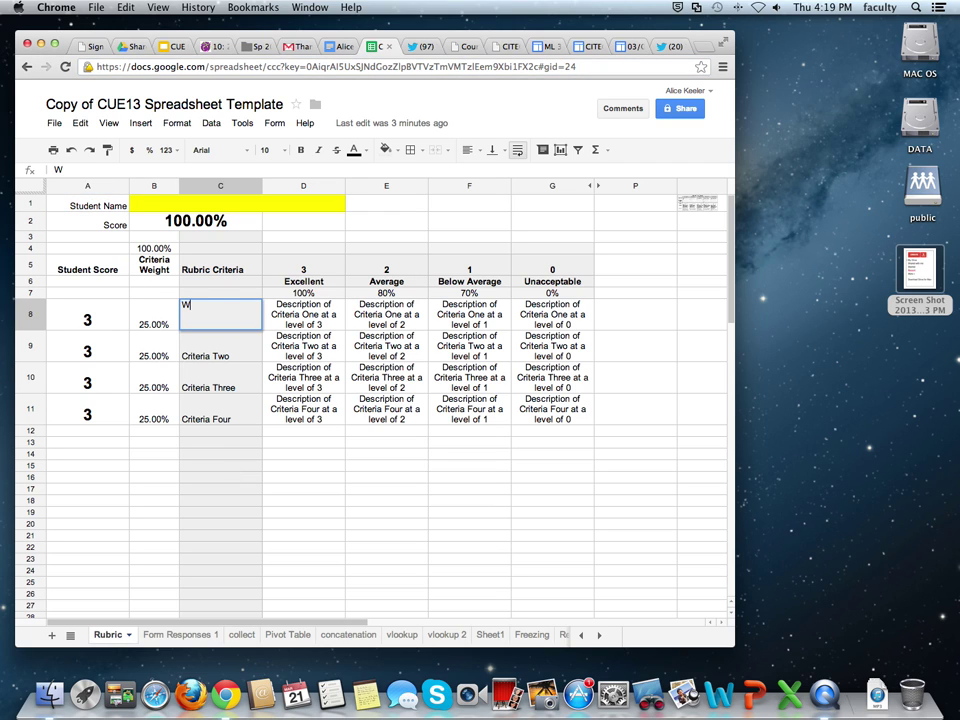
pyautogui.write('ave a head')
pyautogui.write('er')
pyautogui.press('Return')
pyautogui.write('Used c')
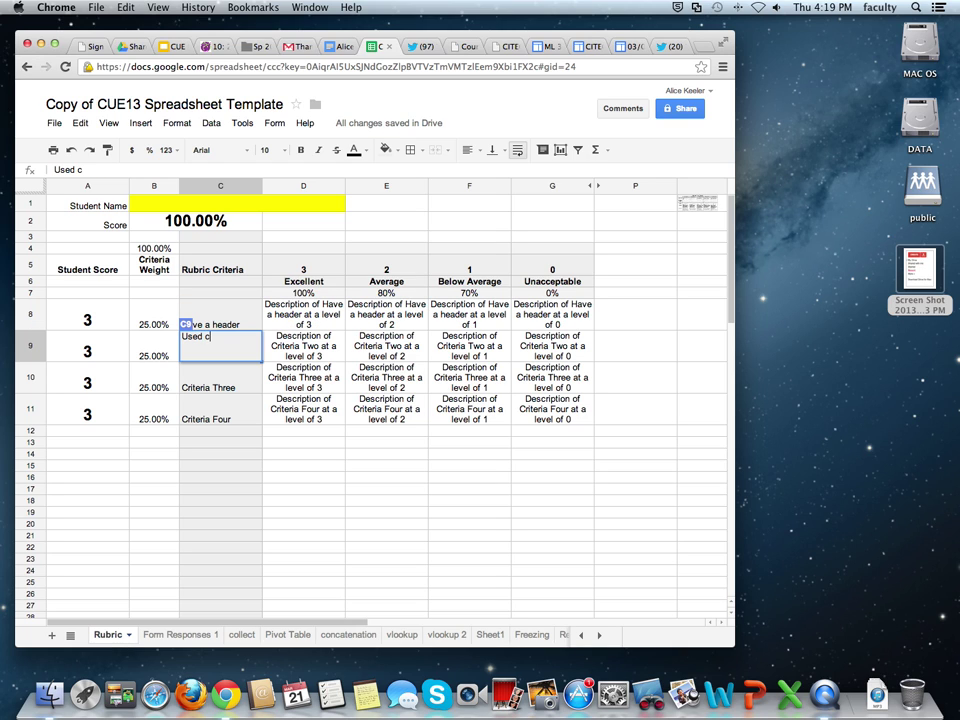
pyautogui.write('ritical think')
pyautogui.write('ing')
pyautogui.press('Return')
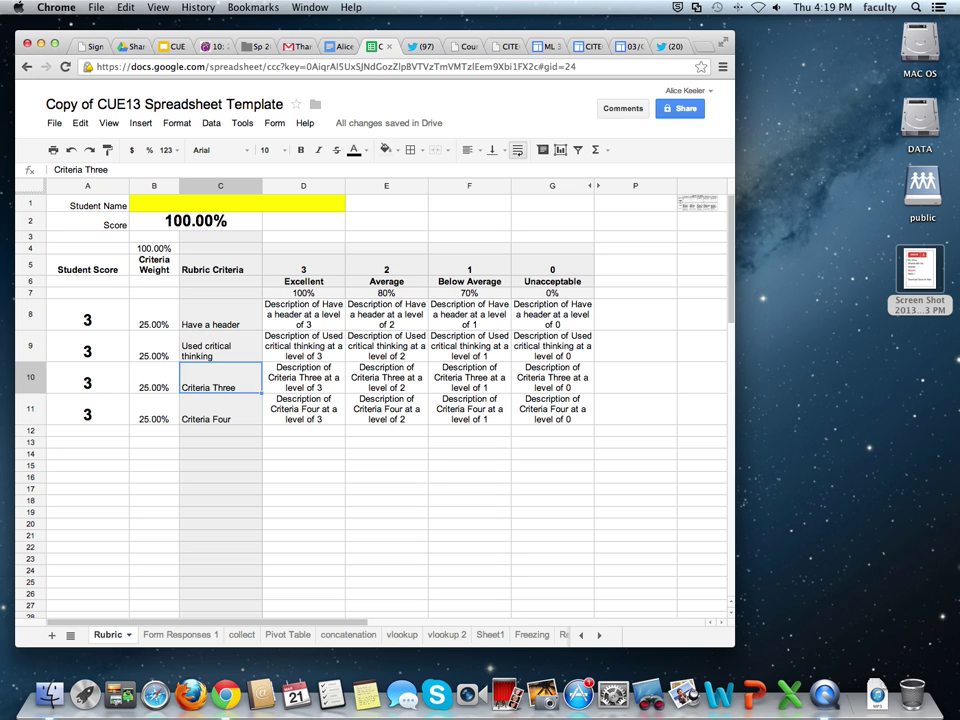
pyautogui.write('Mas')
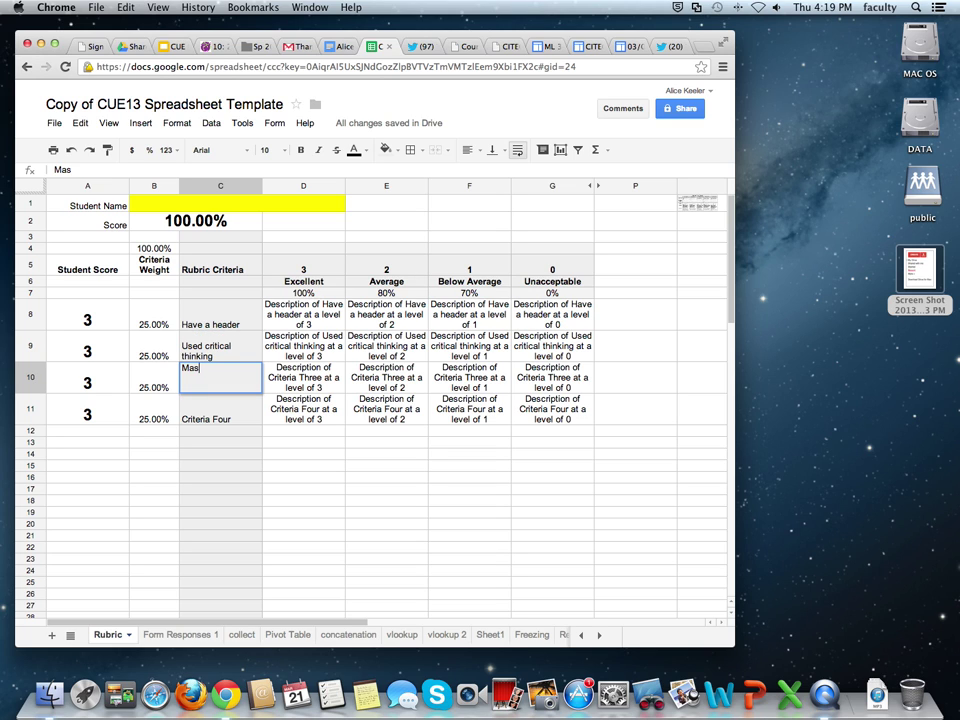
pyautogui.write('tered stan')
pyautogui.write('dard 4.1')
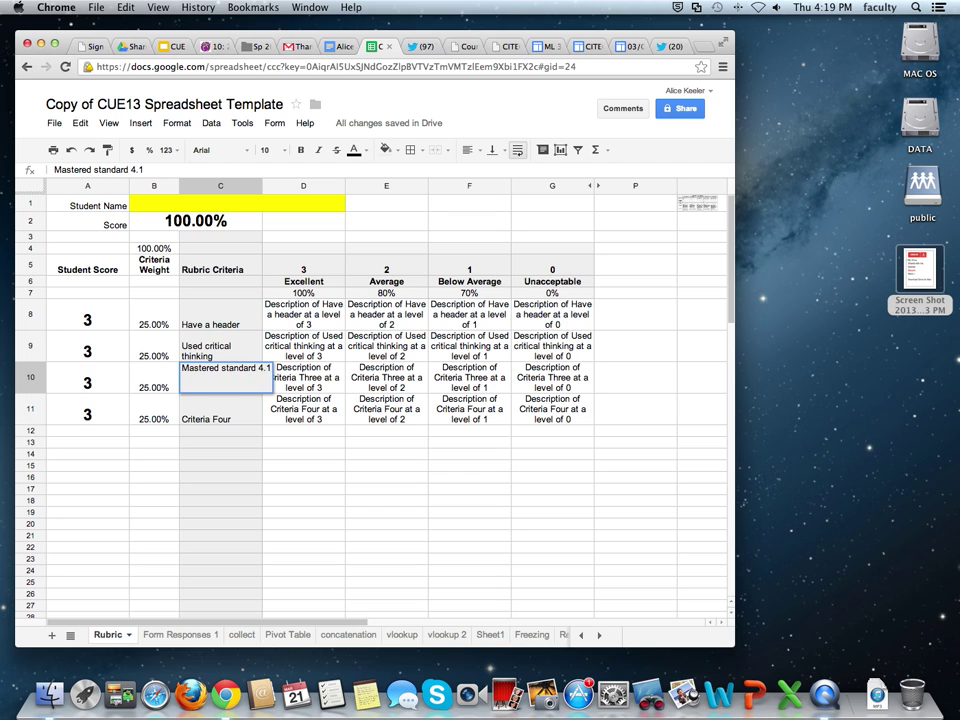
pyautogui.press('Return')
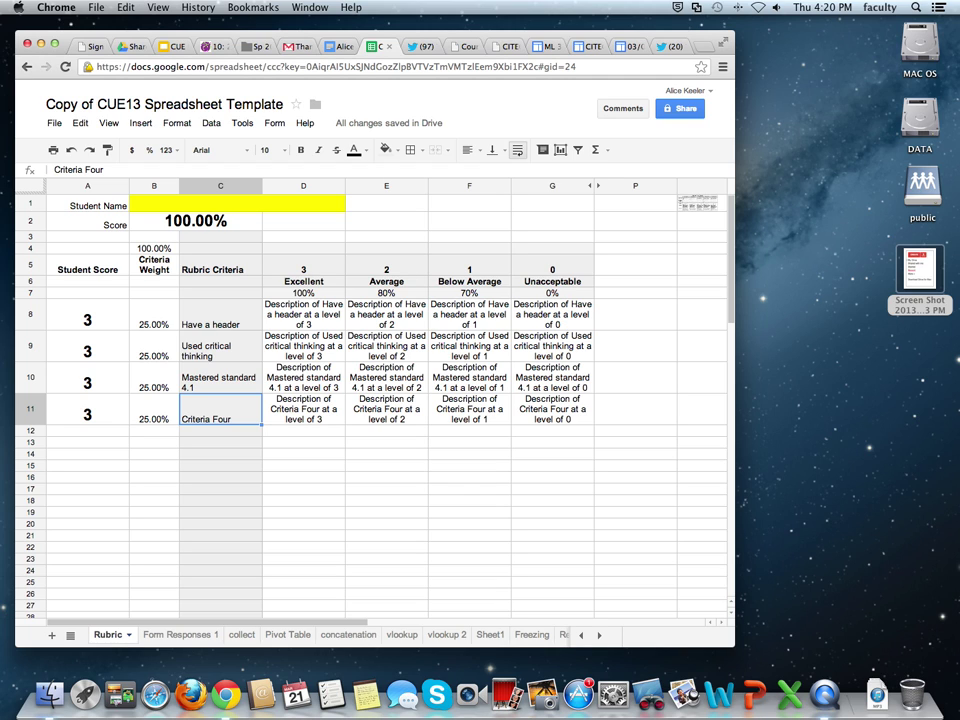
# Merge cells Q1:Q15 into one cell around the rubric image
pyautogui.hscroll(5, 660, 266)
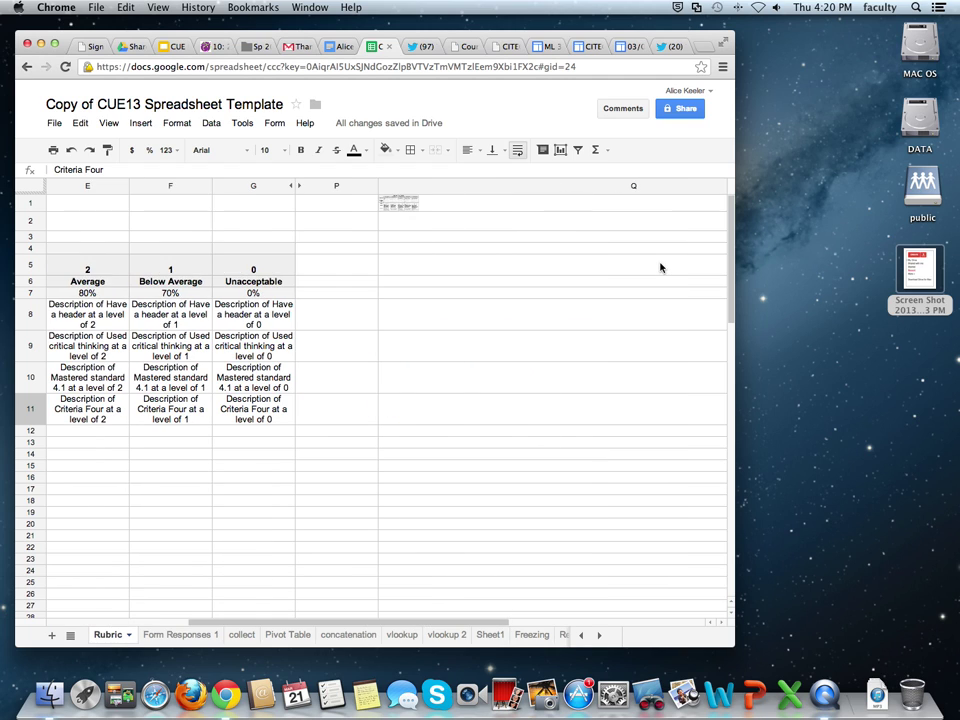
pyautogui.moveTo(546, 206); pyautogui.dragTo(542, 464)
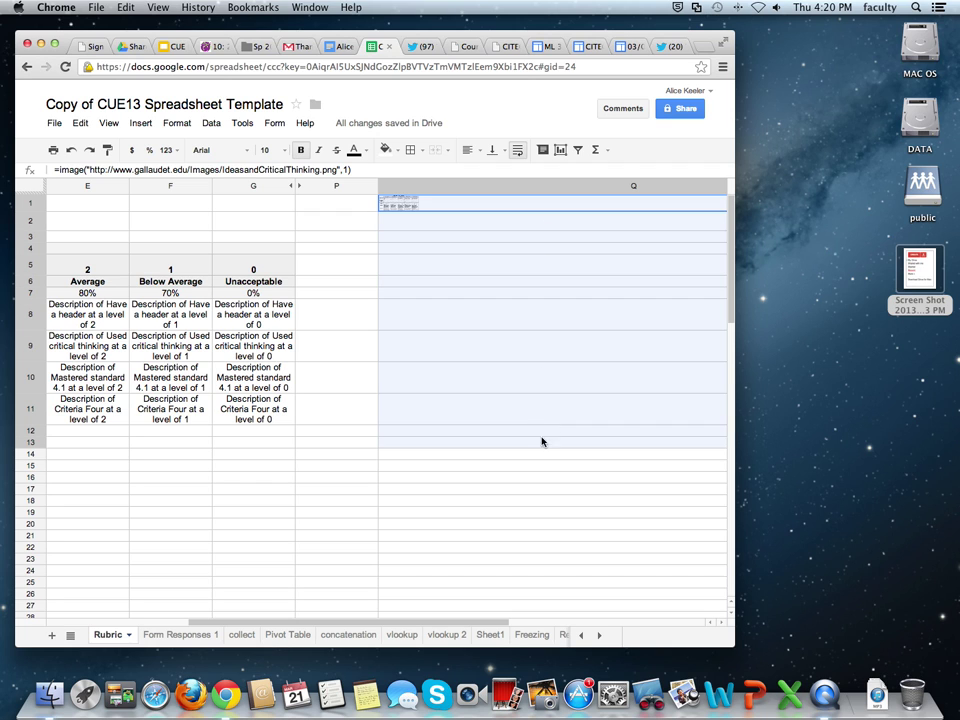
pyautogui.click(437, 151)
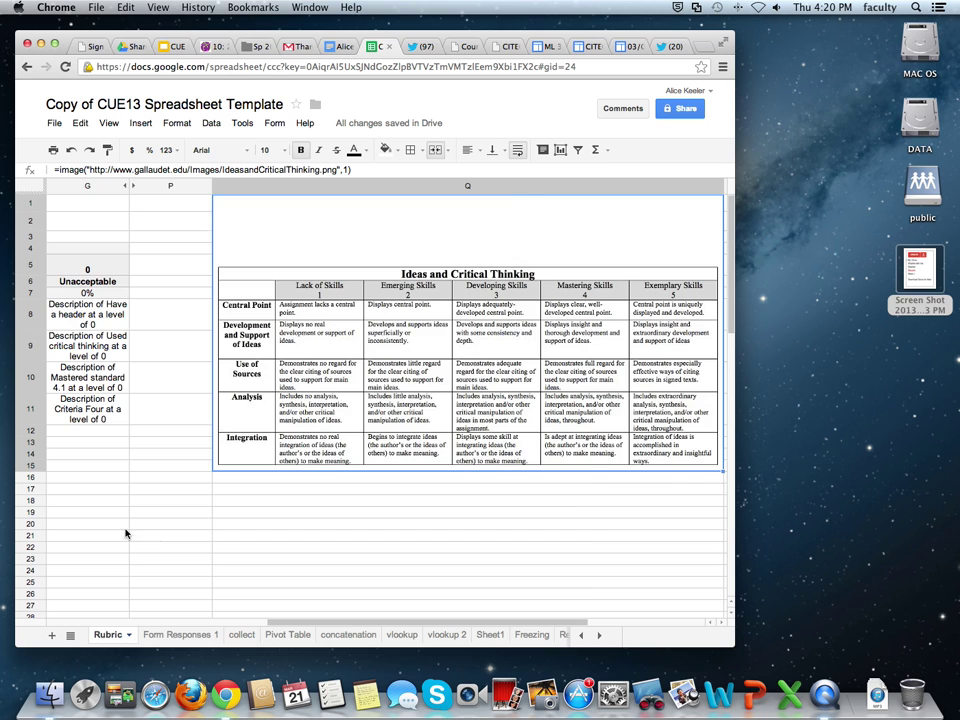
pyautogui.hscroll(-5, 125, 533)
pyautogui.hscroll(-5, 125, 533)
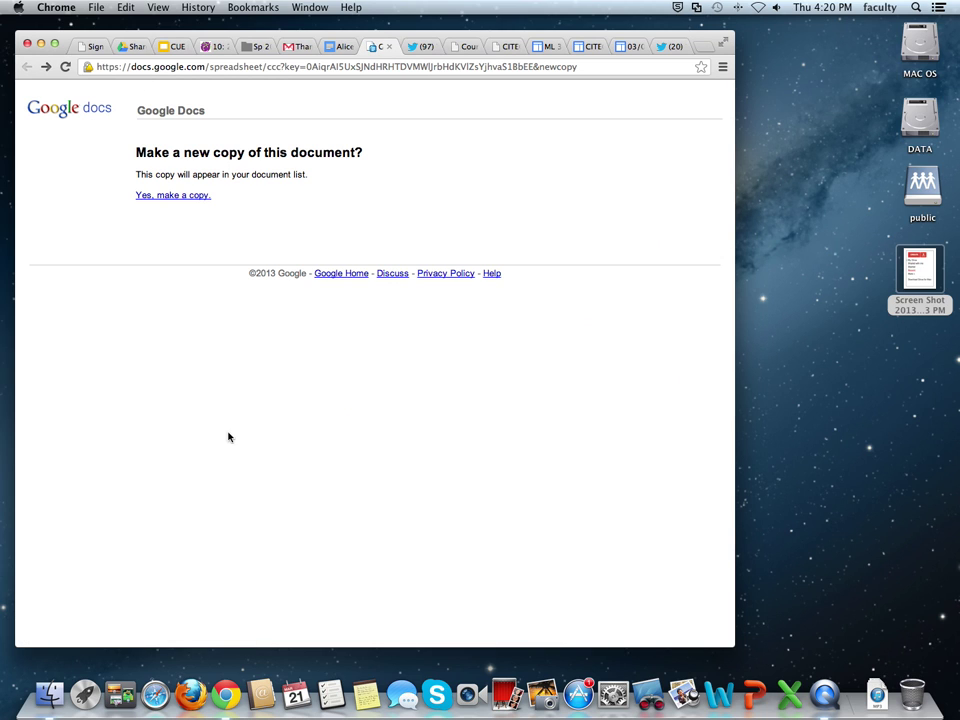
# Enter 'Listed sources' in C11 and add 'Integrated Technology' as the fifth criterion
pyautogui.click(45, 66)
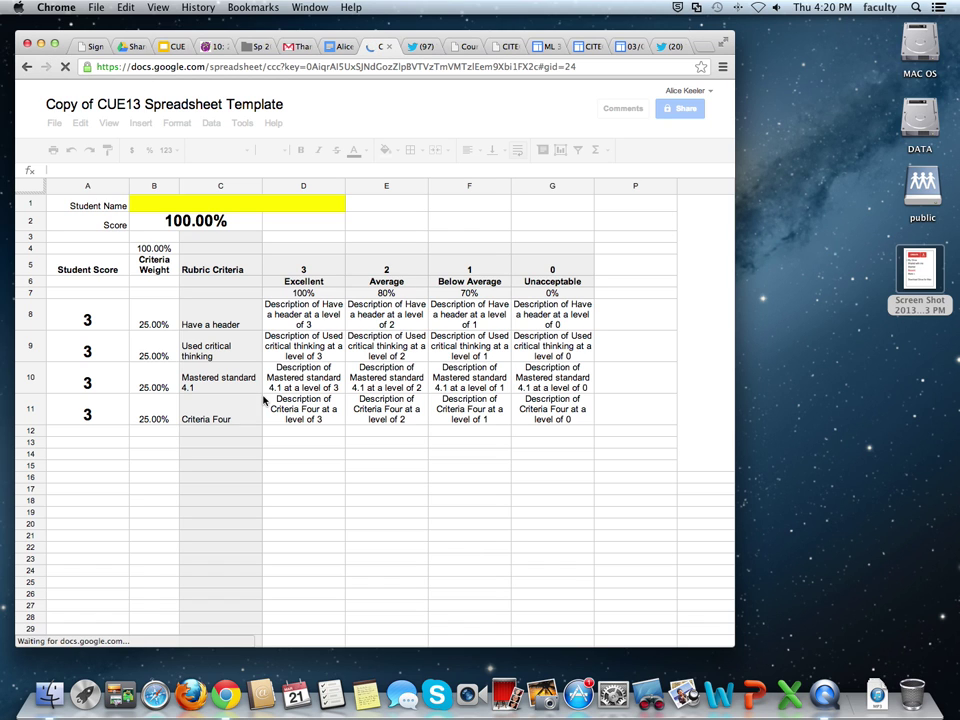
pyautogui.click(224, 411)
pyautogui.write('Listed')
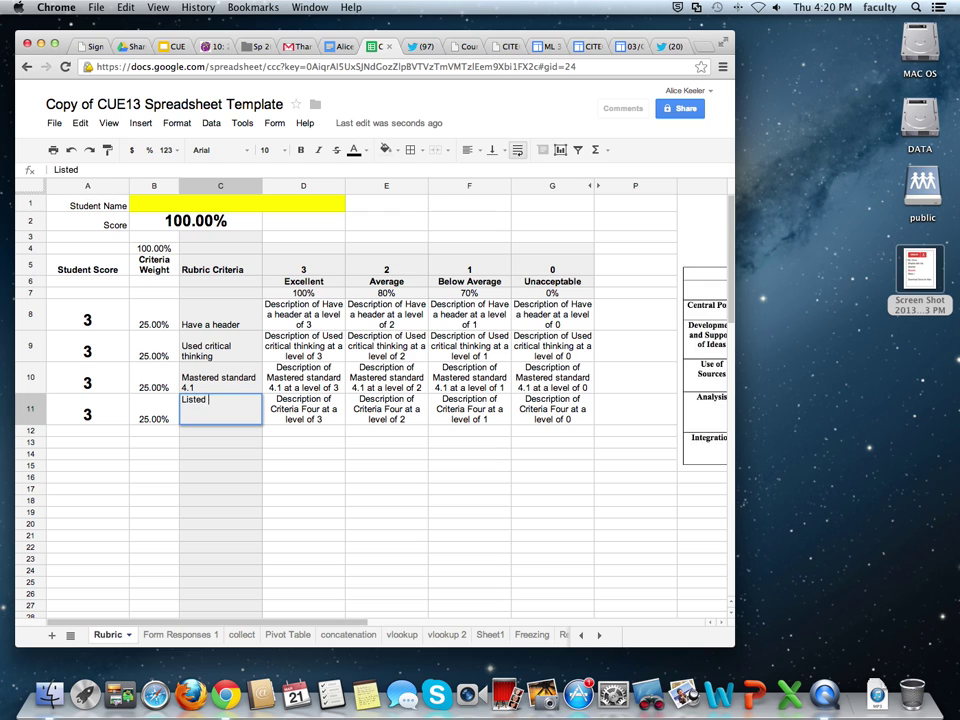
pyautogui.write(' sources')
pyautogui.press('Return')
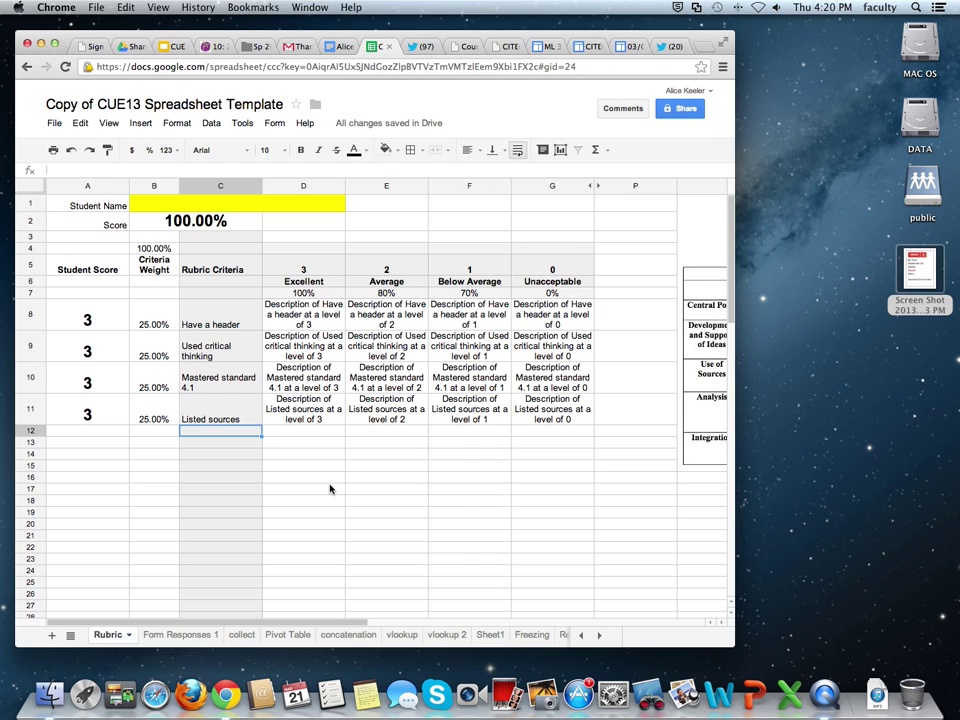
pyautogui.hscroll(3, 330, 489)
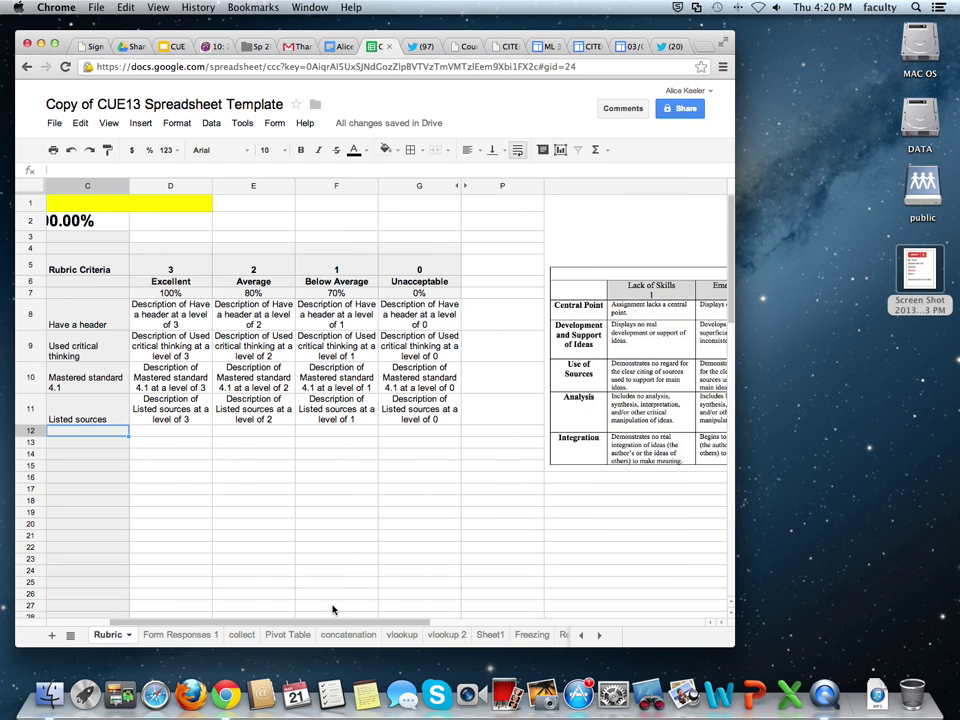
pyautogui.moveTo(428, 623); pyautogui.dragTo(347, 623)
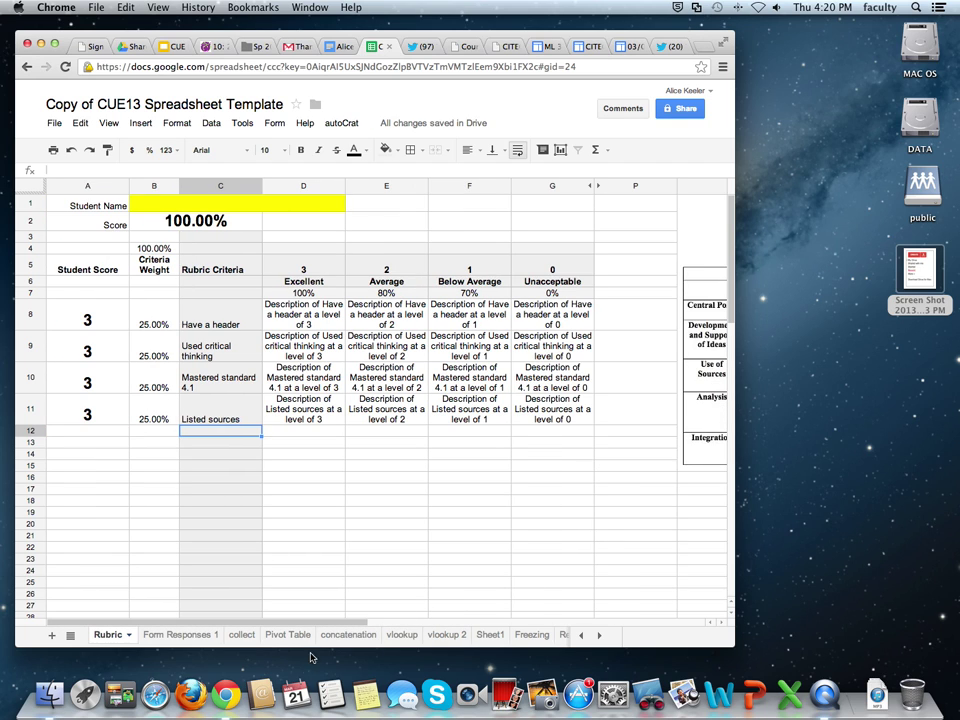
pyautogui.write('Int')
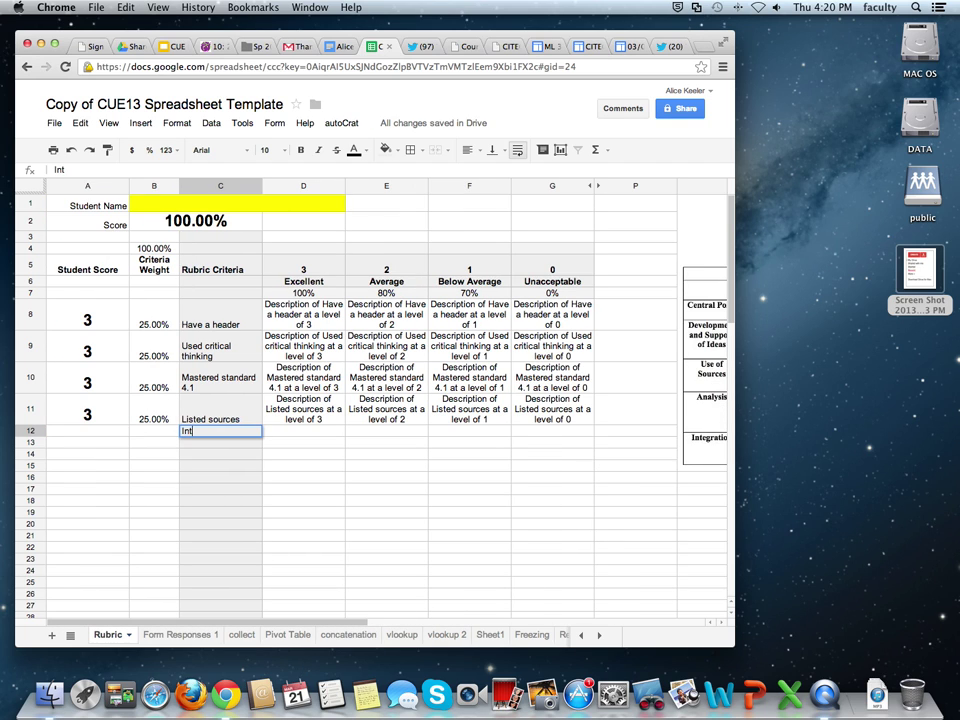
pyautogui.write('egrated Techno')
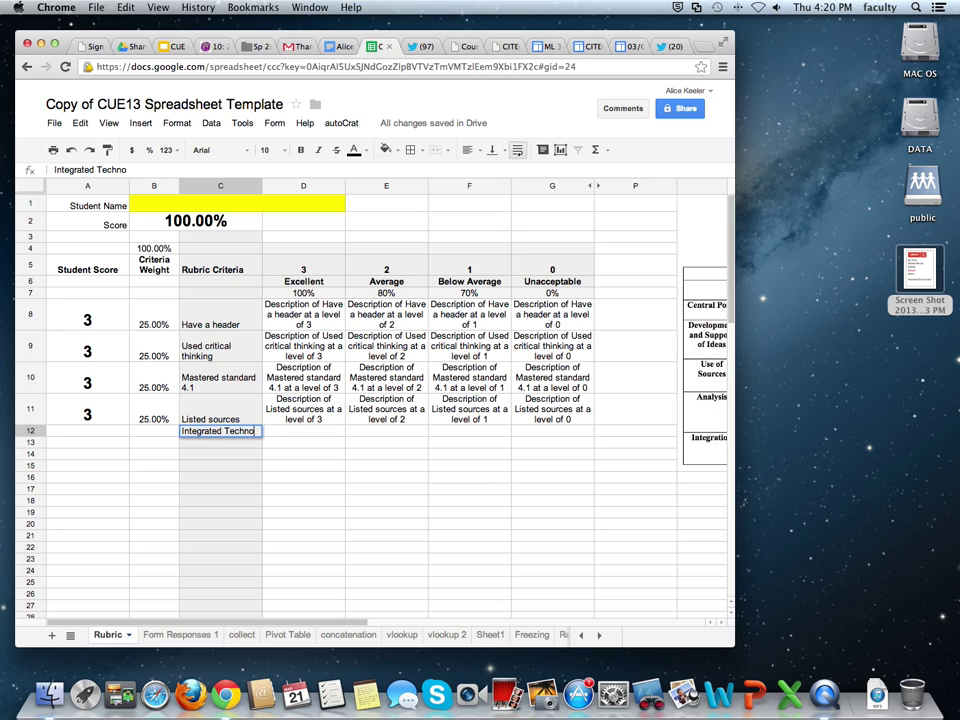
pyautogui.write('logy')
pyautogui.press('Return')
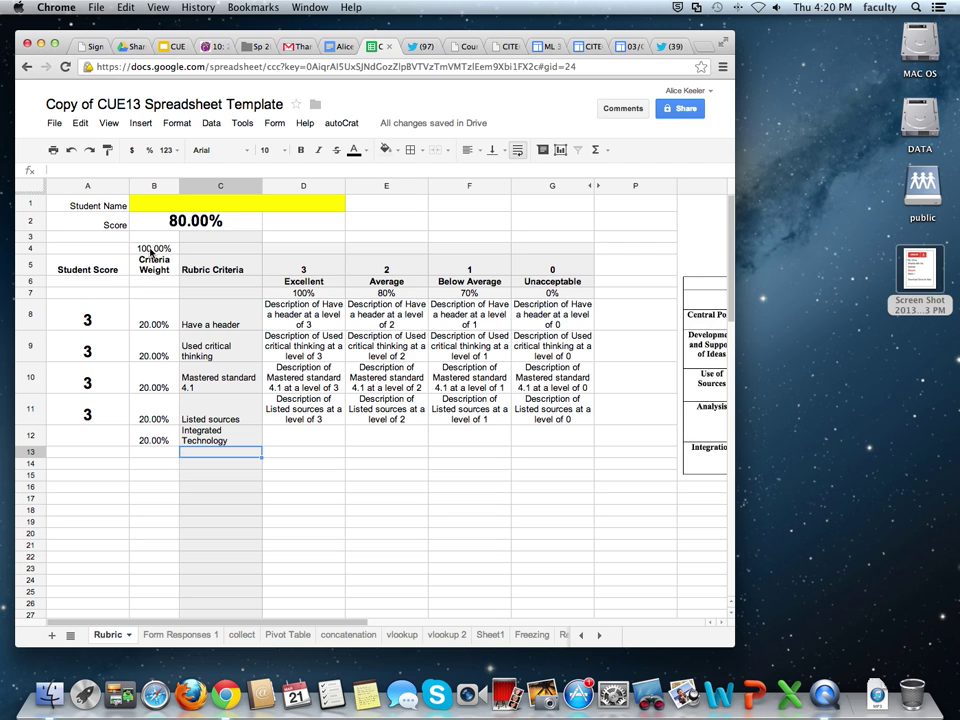
# Enter weights of 5 for Have a header (B8) and 35 for Used critical thinking (B9)
pyautogui.click(153, 322)
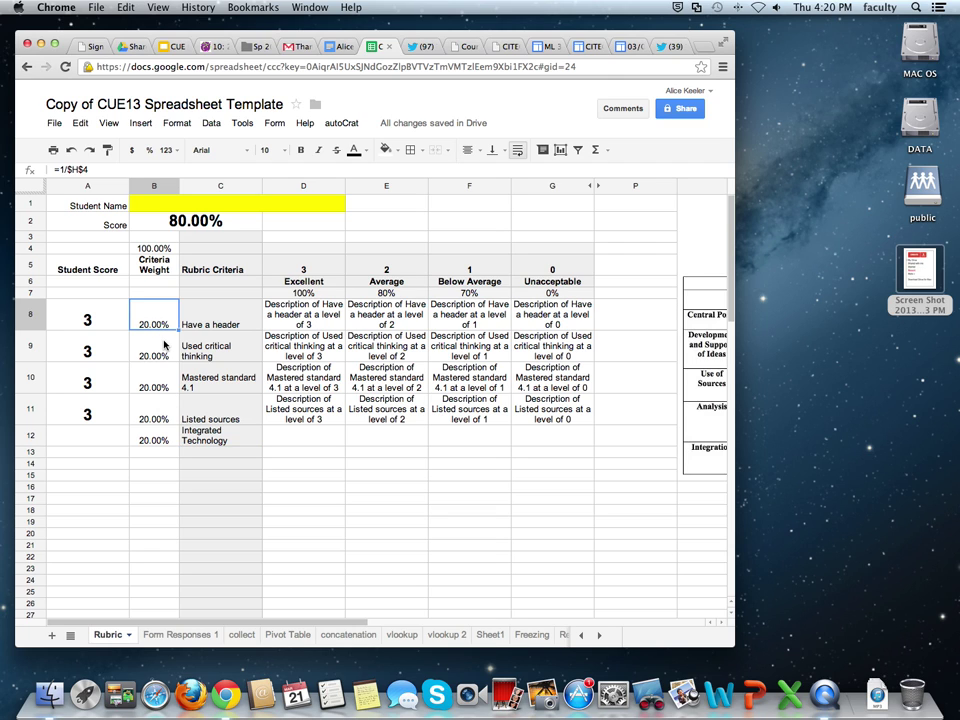
pyautogui.write('5')
pyautogui.press('Return')
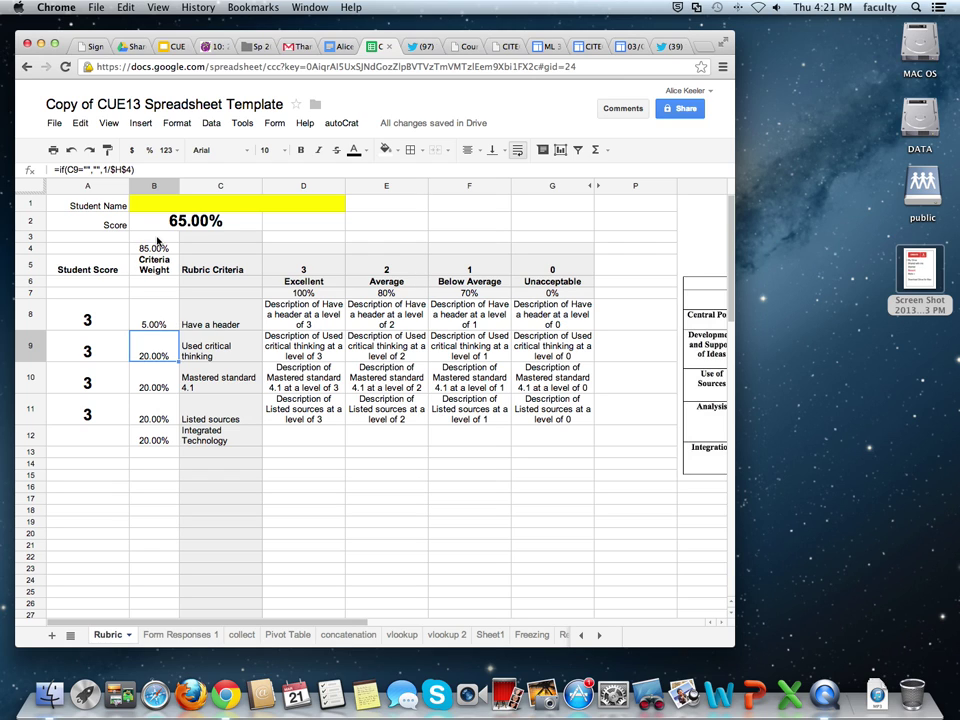
pyautogui.write('3')
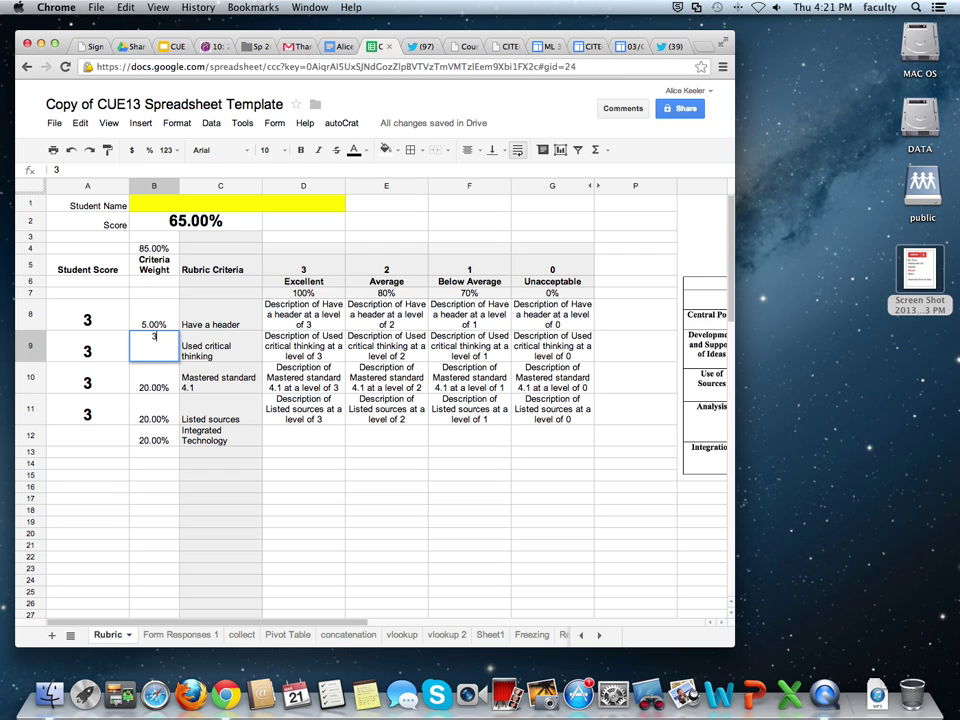
pyautogui.write('5')
pyautogui.press('Return')
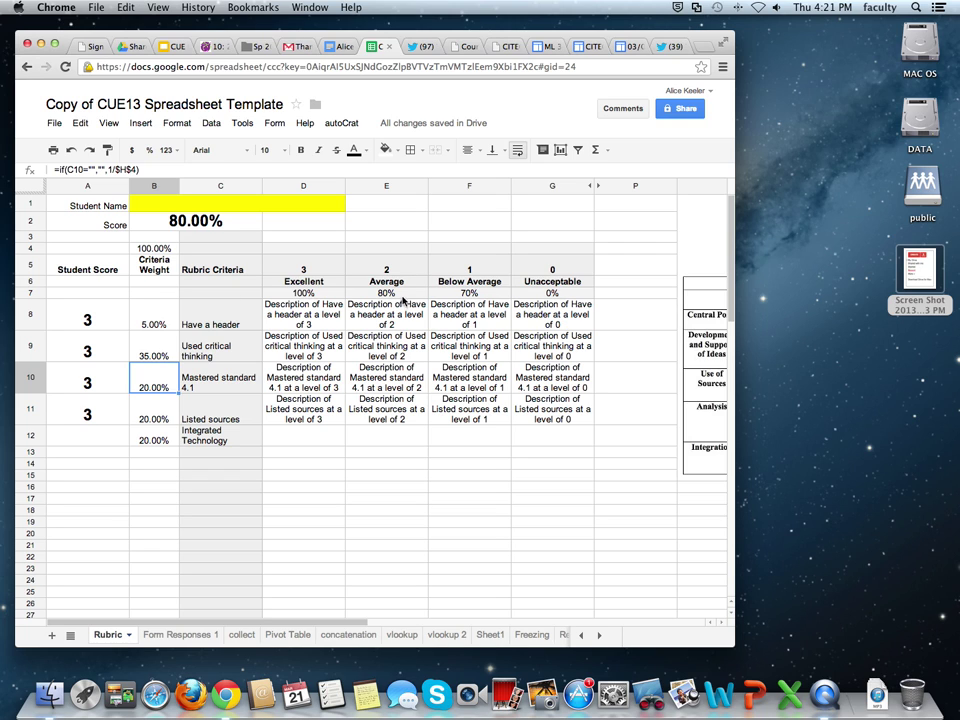
# Change the Average percentage in E7 to 75 and score Integrated Technology 3 in A12
pyautogui.click(400, 293)
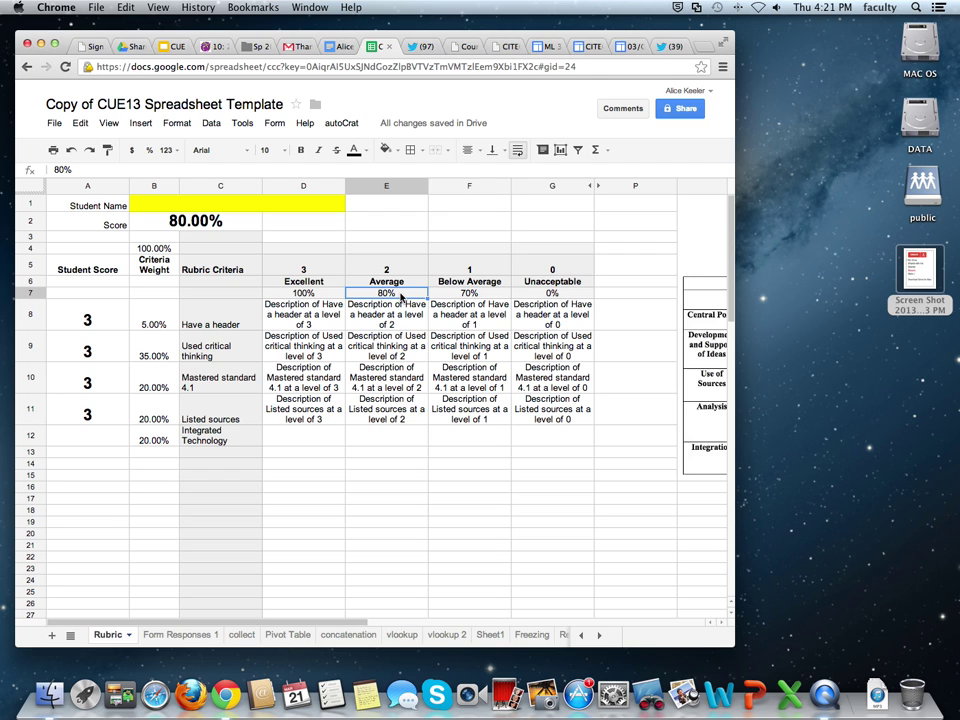
pyautogui.write('75')
pyautogui.press('Return')
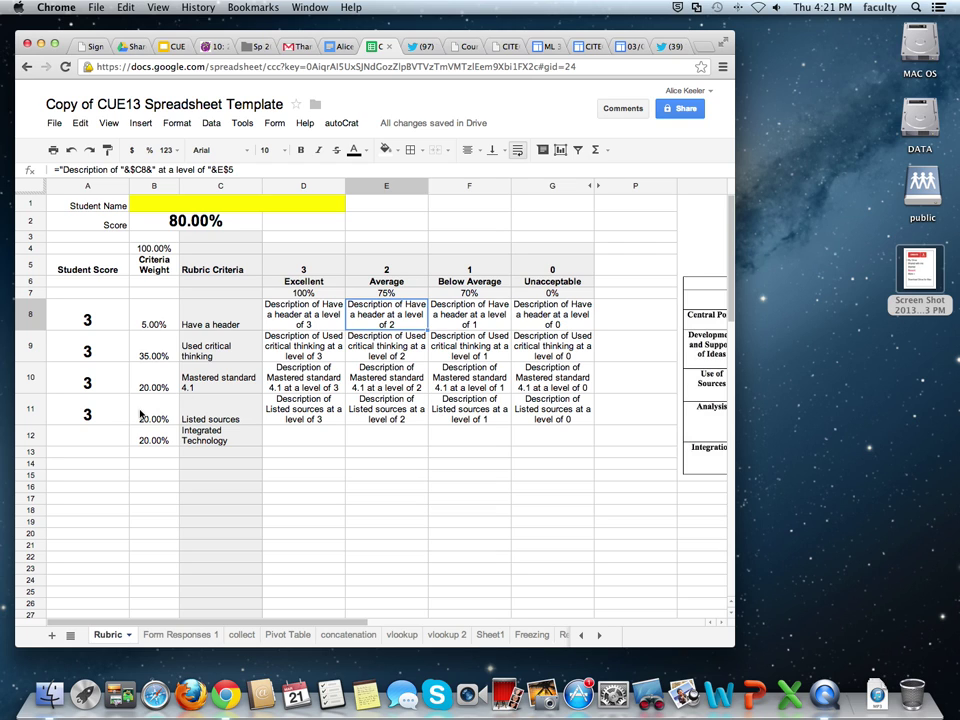
pyautogui.click(75, 435)
pyautogui.write('3')
pyautogui.press('Return')
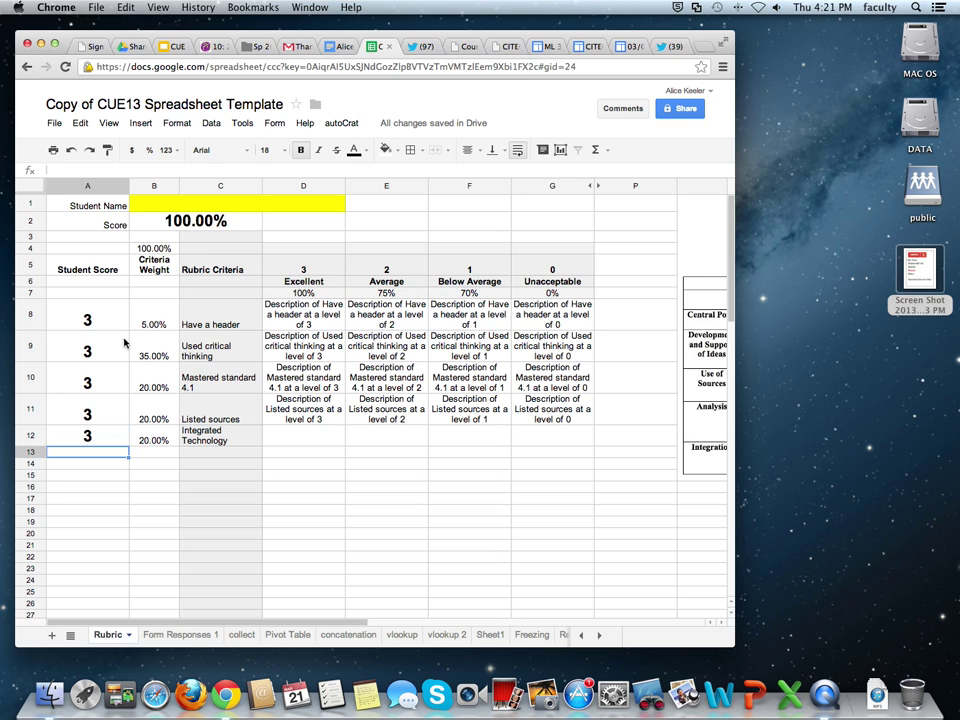
# Score Used critical thinking 1 and Mastered standard 4.1 2, then view Form Responses 1
pyautogui.click(113, 324)
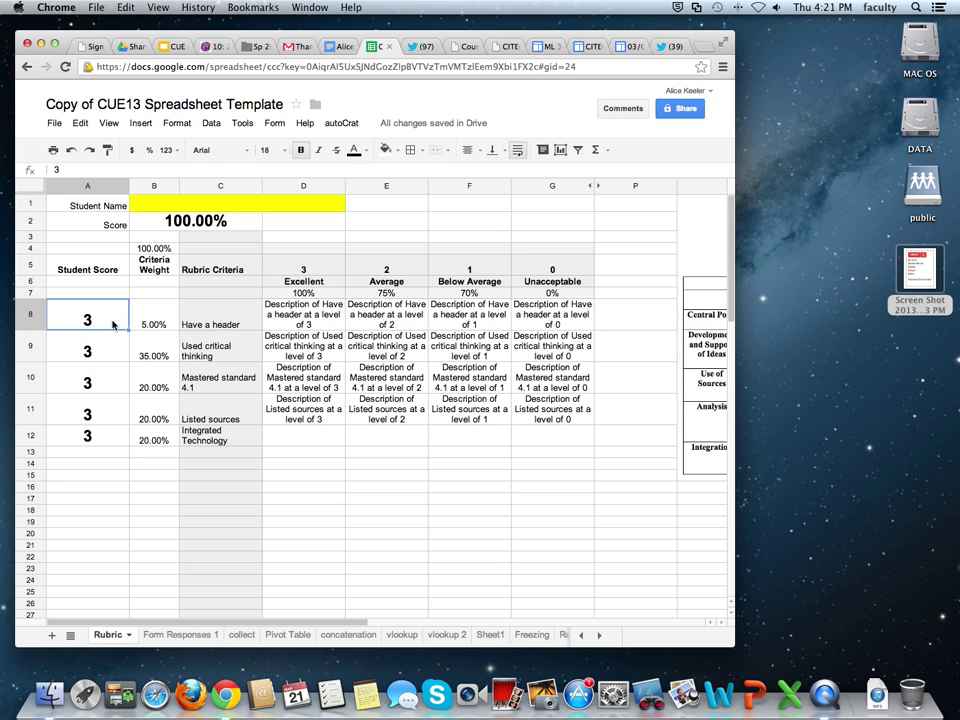
pyautogui.press('Down')
pyautogui.write('1')
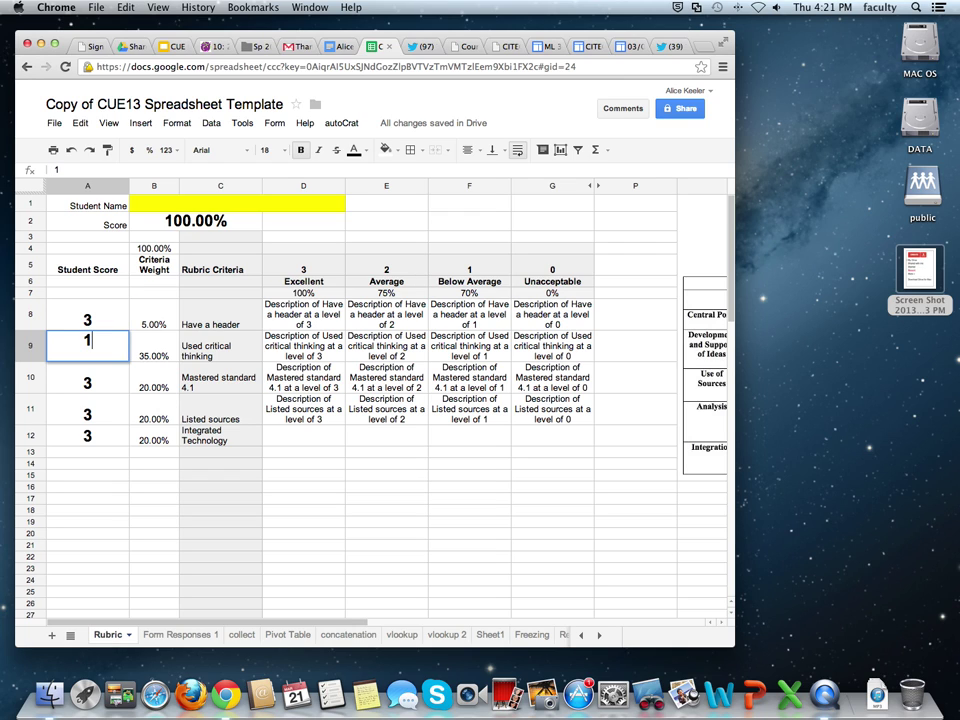
pyautogui.press('Return')
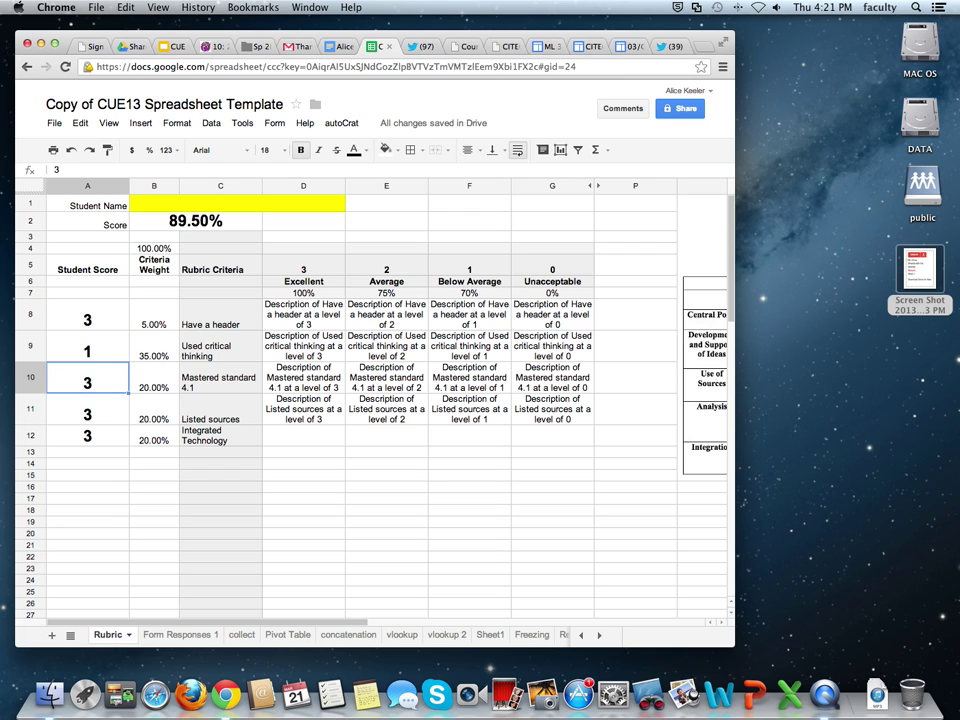
pyautogui.write('2')
pyautogui.press('Return')
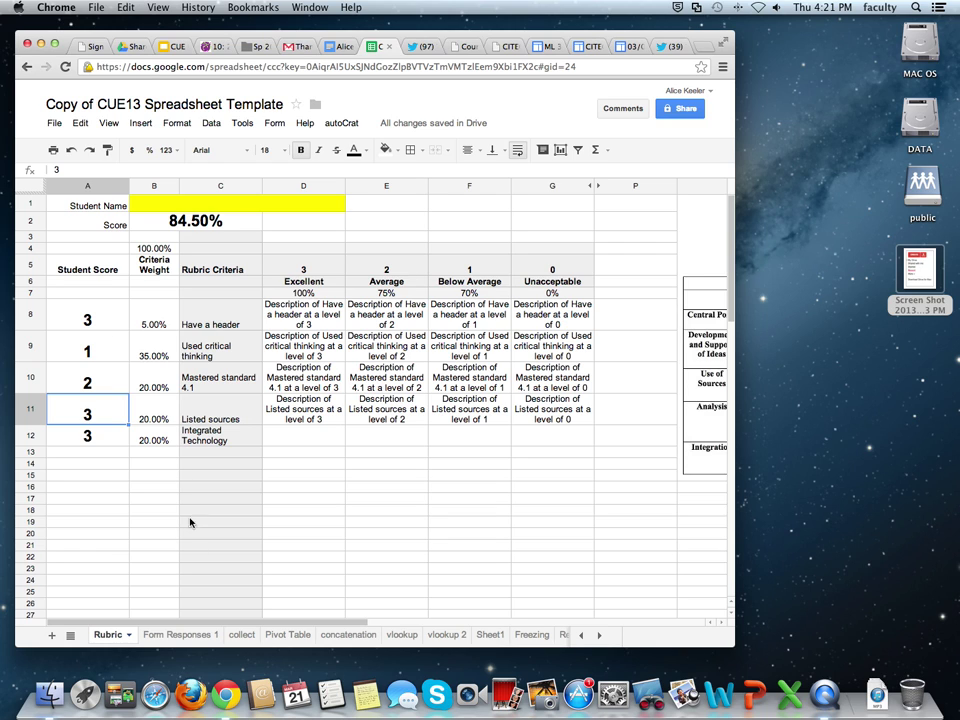
pyautogui.click(166, 637)
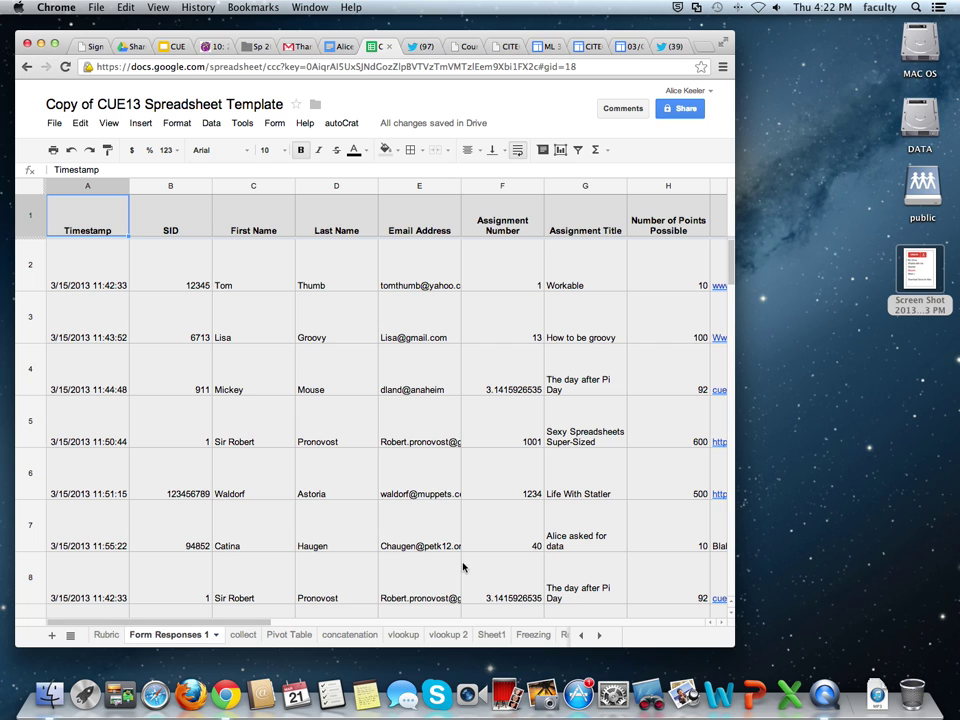
# Widen the browser window to reveal more Form Responses 1 columns
pyautogui.moveTo(737, 643); pyautogui.dragTo(896, 669)
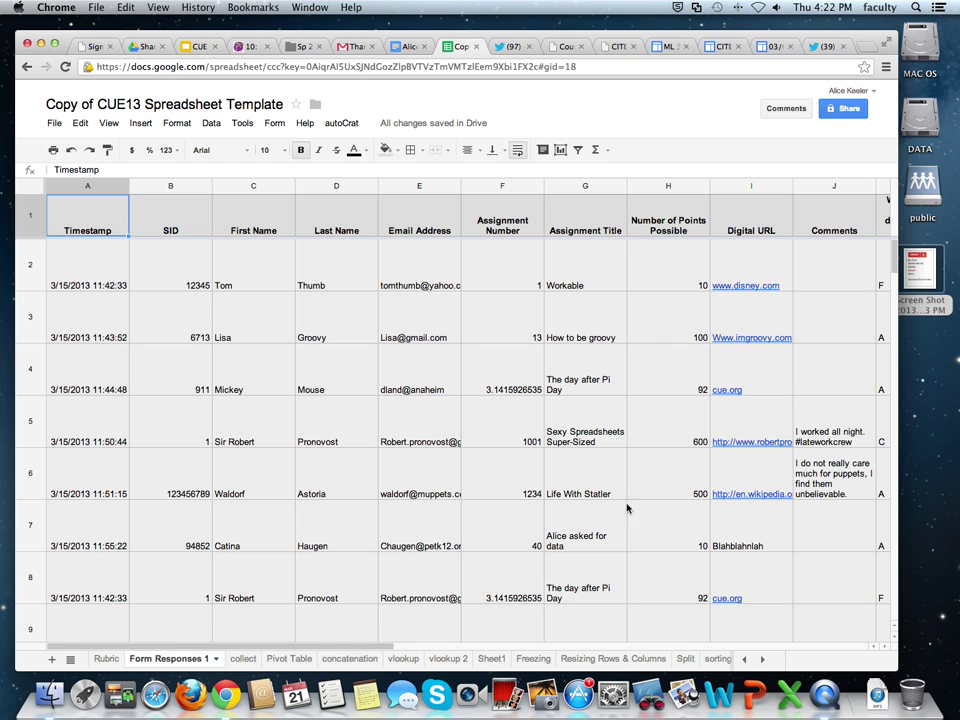
pyautogui.click(604, 212)
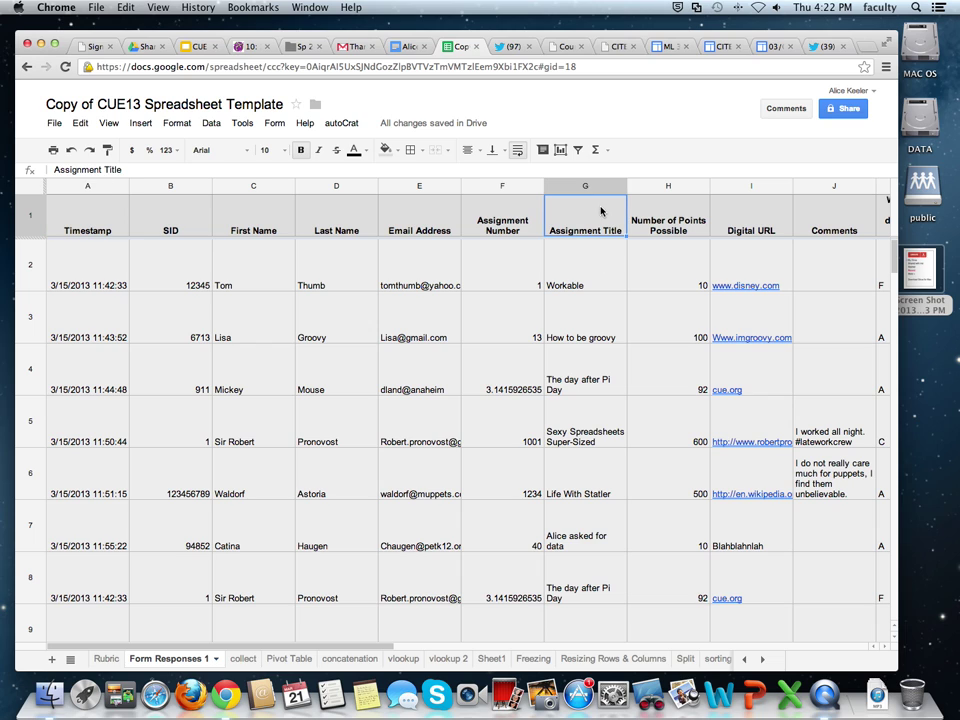
pyautogui.click(656, 221)
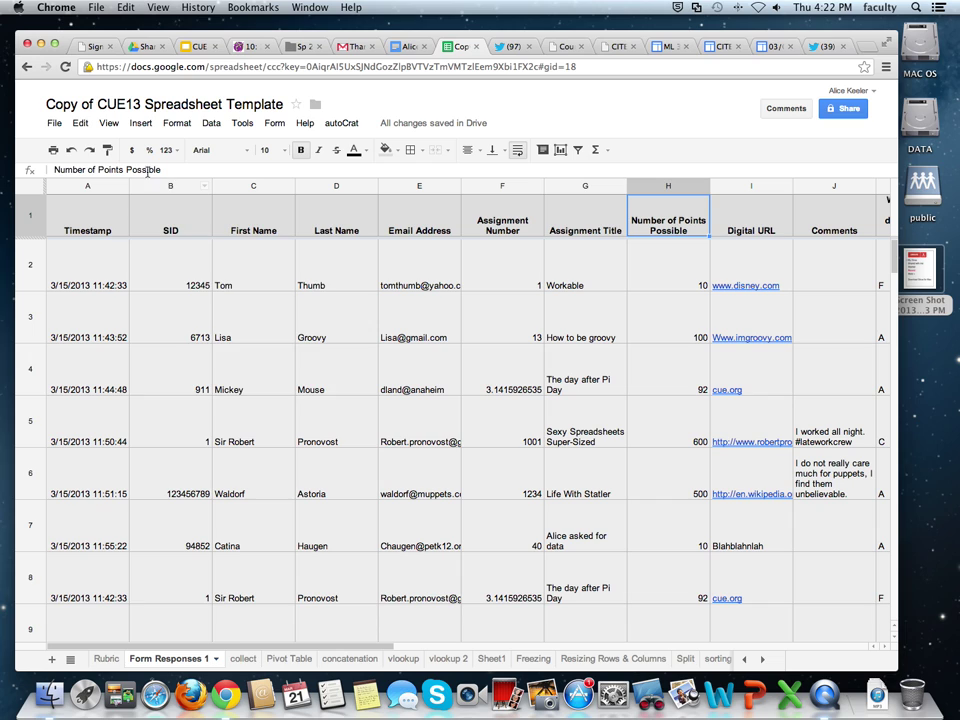
pyautogui.rightClick(137, 215)
pyautogui.press('Escape')
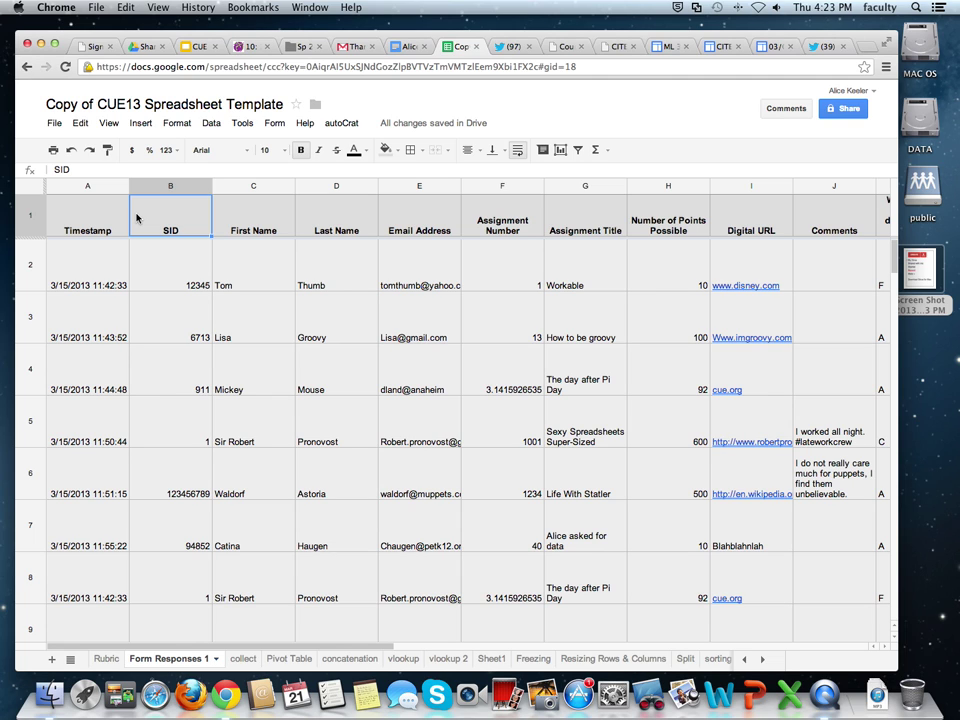
pyautogui.click(234, 659)
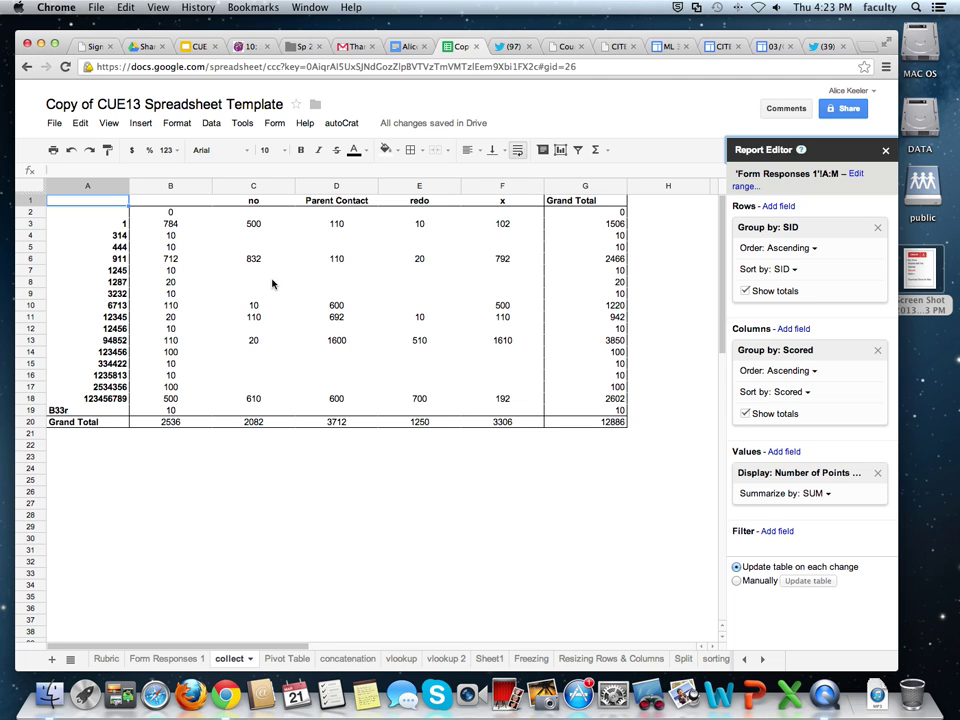
pyautogui.click(175, 660)
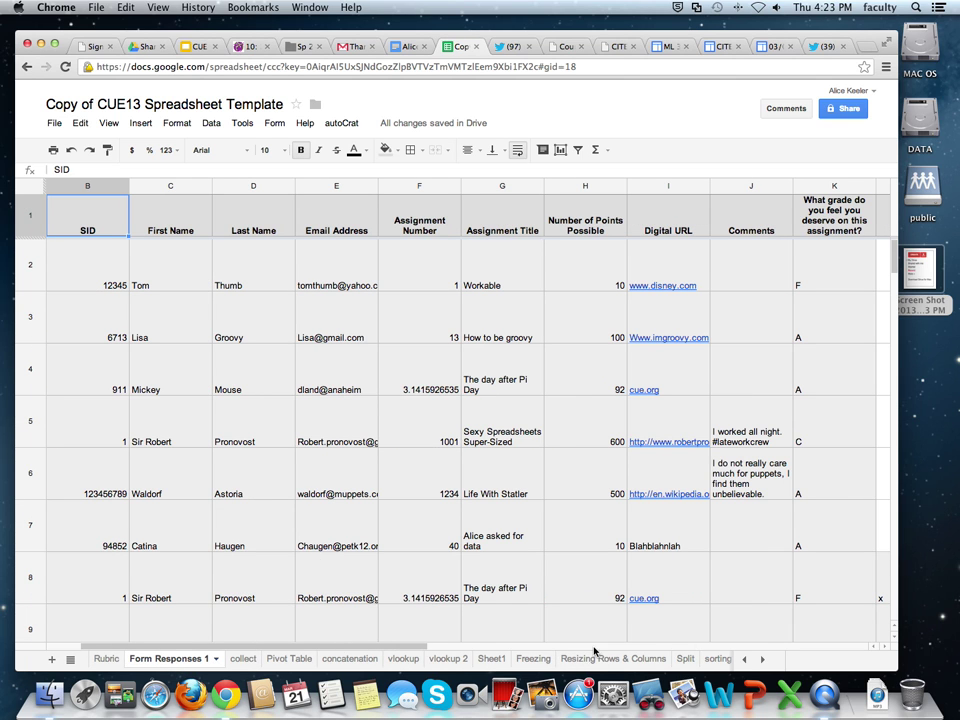
# Inspect the Scored and Teacher Feedback columns, then go to the collect pivot table sheet
pyautogui.hscroll(10, 430, 495)
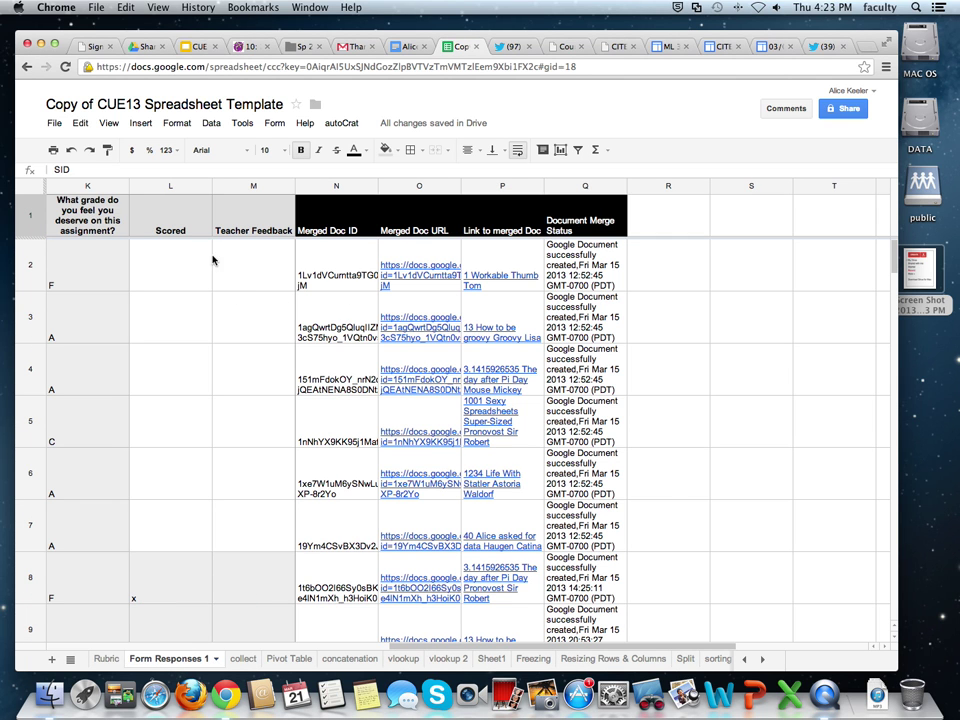
pyautogui.click(189, 220)
pyautogui.click(248, 223)
pyautogui.scroll(-3, 240, 364)
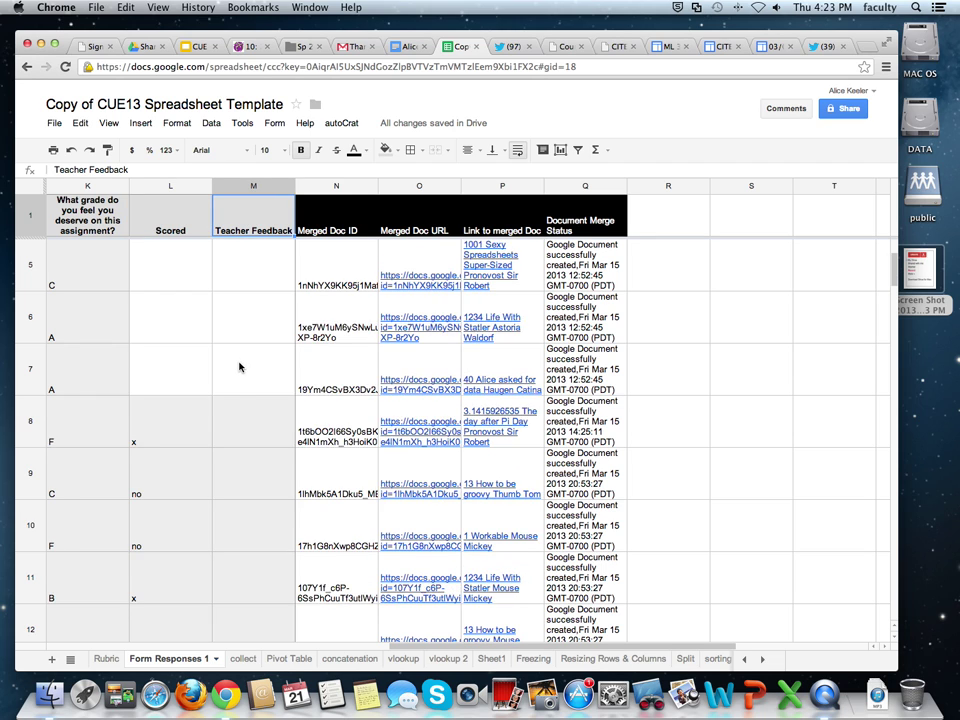
pyautogui.scroll(-2, 240, 364)
pyautogui.click(186, 313)
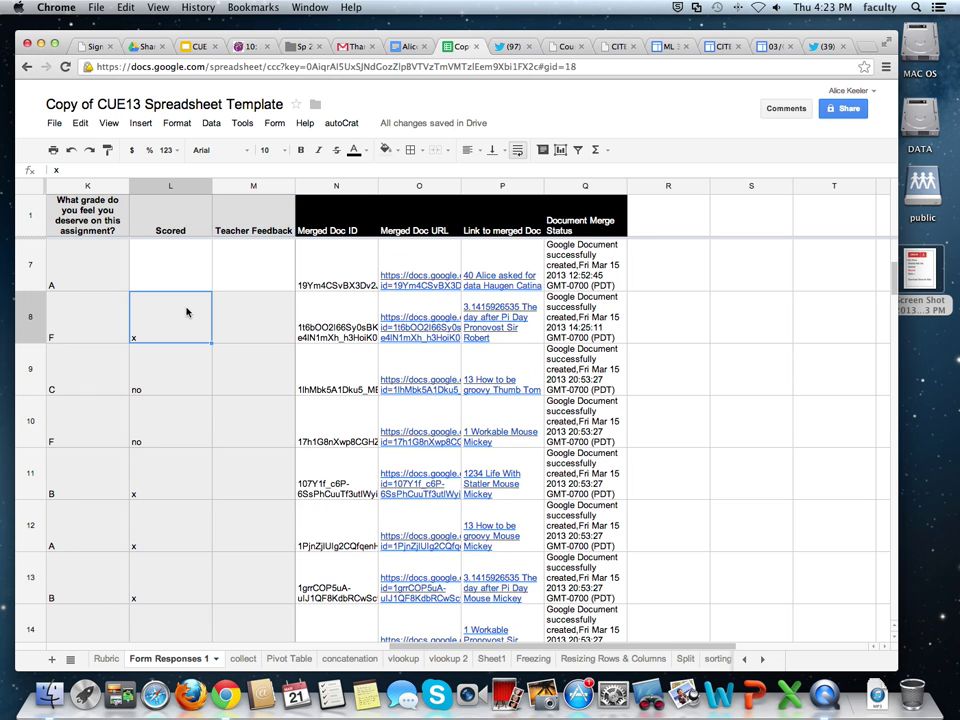
pyautogui.press('Down')
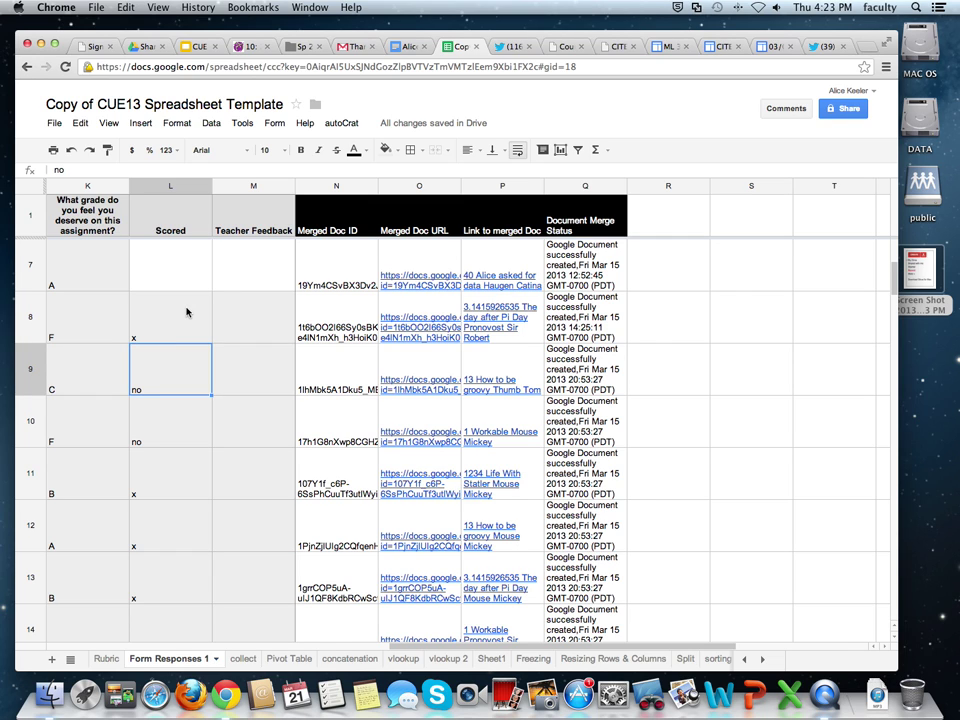
pyautogui.click(242, 658)
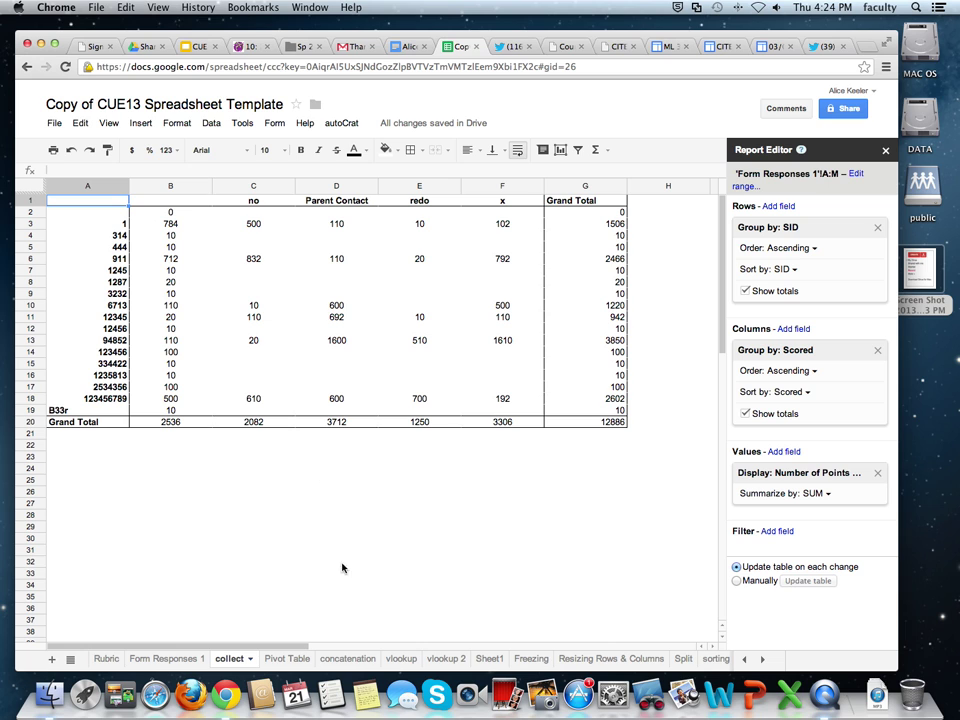
# Switch to the Pivot Table sheet listing student suspension records
pyautogui.click(287, 660)
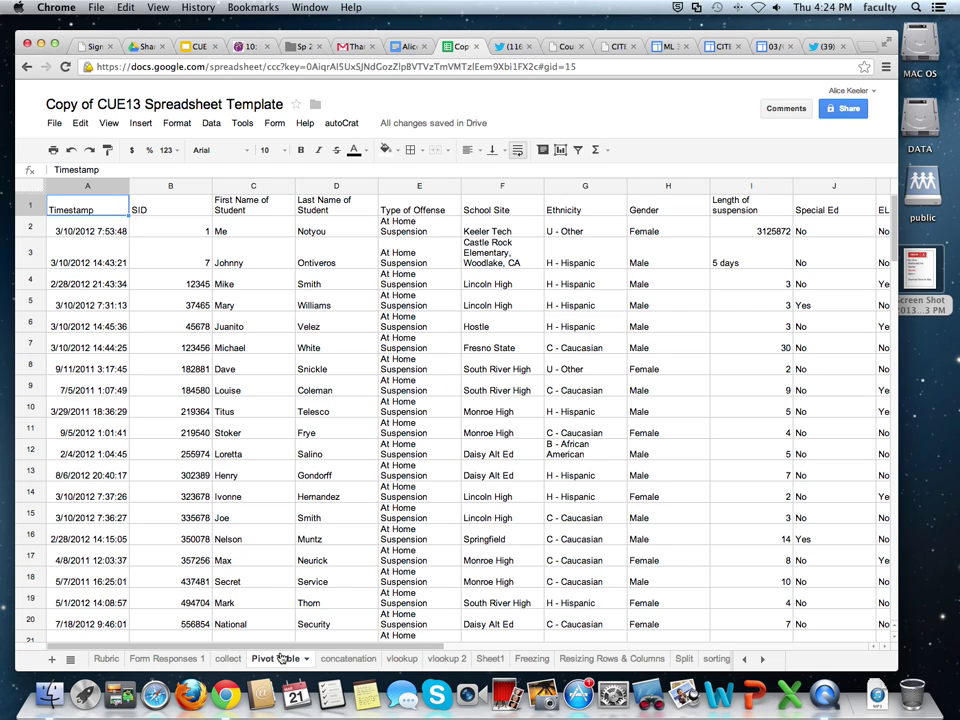
# Select the suspension data in columns A through F and open the Data menu
pyautogui.click(78, 190)
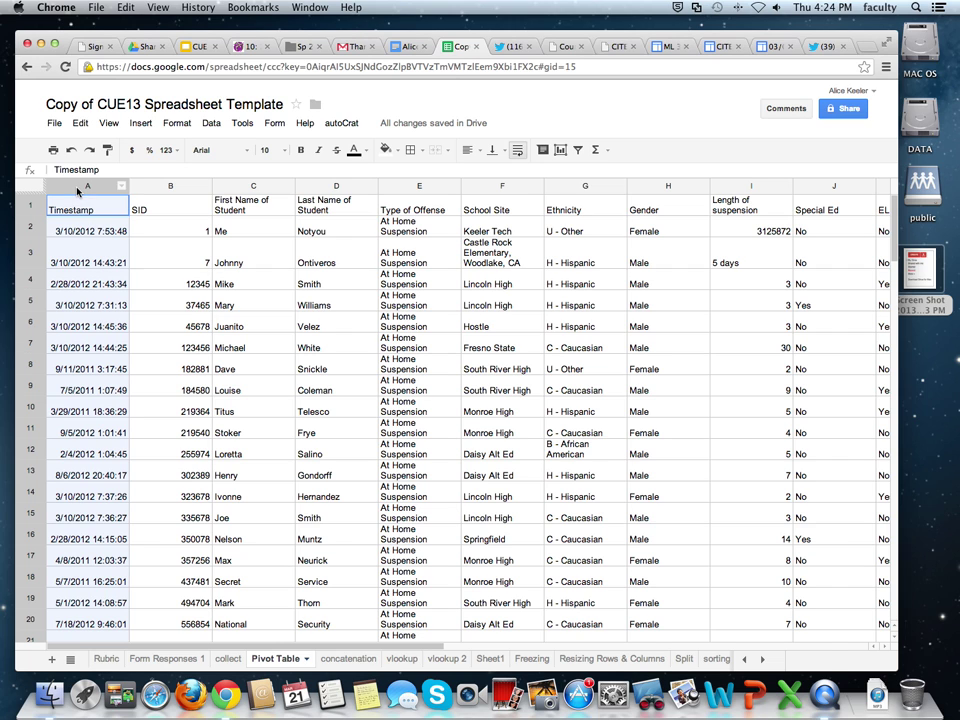
pyautogui.moveTo(78, 190)
pyautogui.mouseDown()
pyautogui.moveTo(519, 200)
pyautogui.moveTo(906, 190)
pyautogui.moveTo(606, 199)
pyautogui.mouseUp()
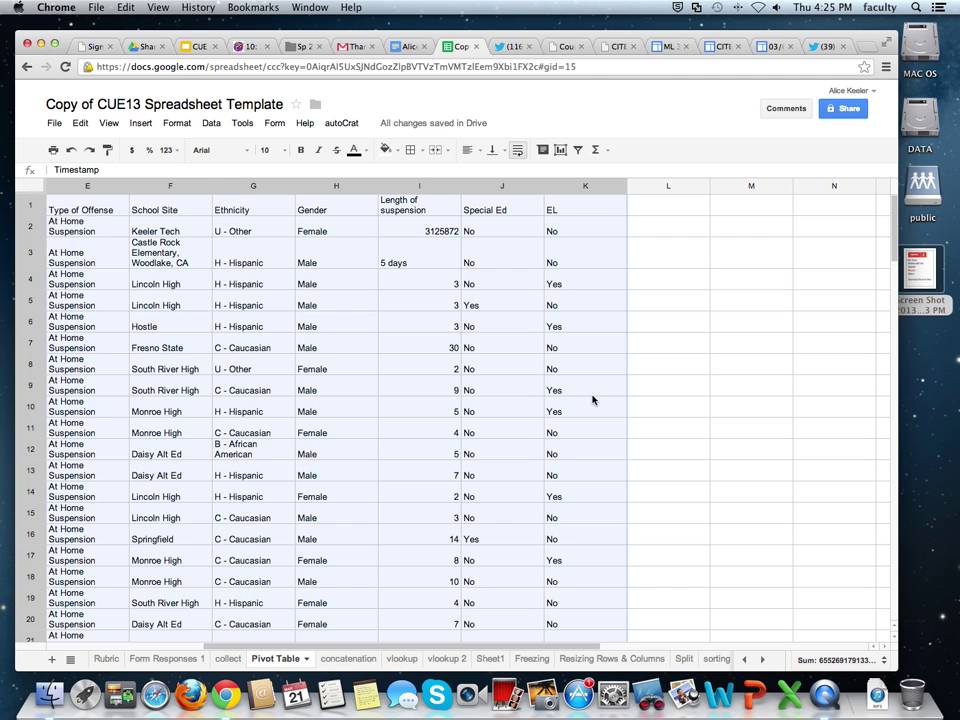
pyautogui.click(214, 127)
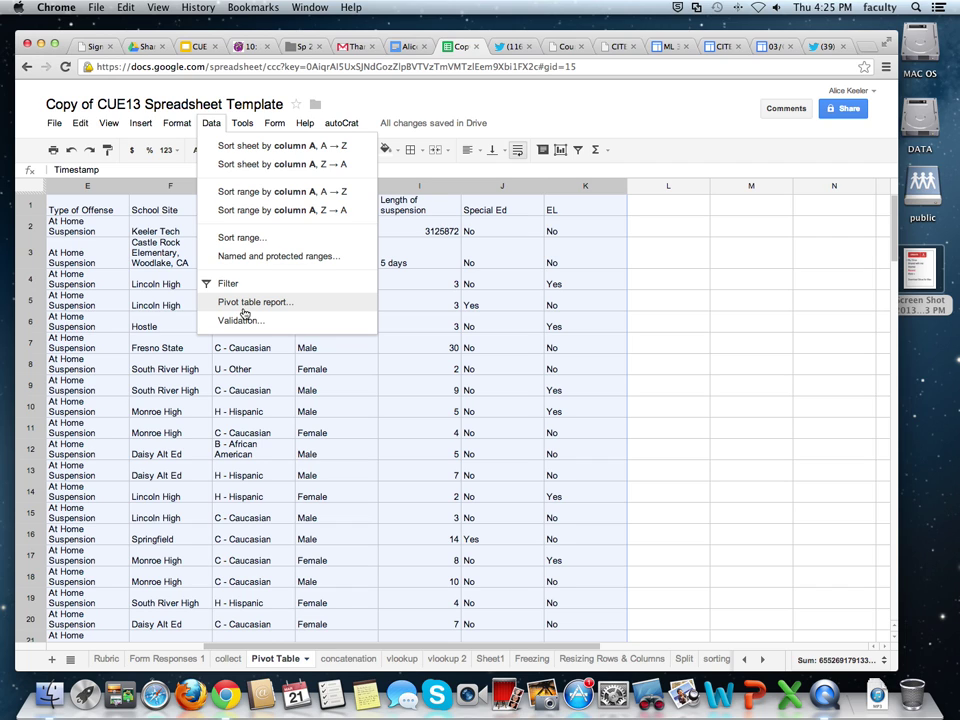
# Create a blank Pivot Table 1 report, browse the Rows field list without choosing, then reload
pyautogui.click(243, 302)
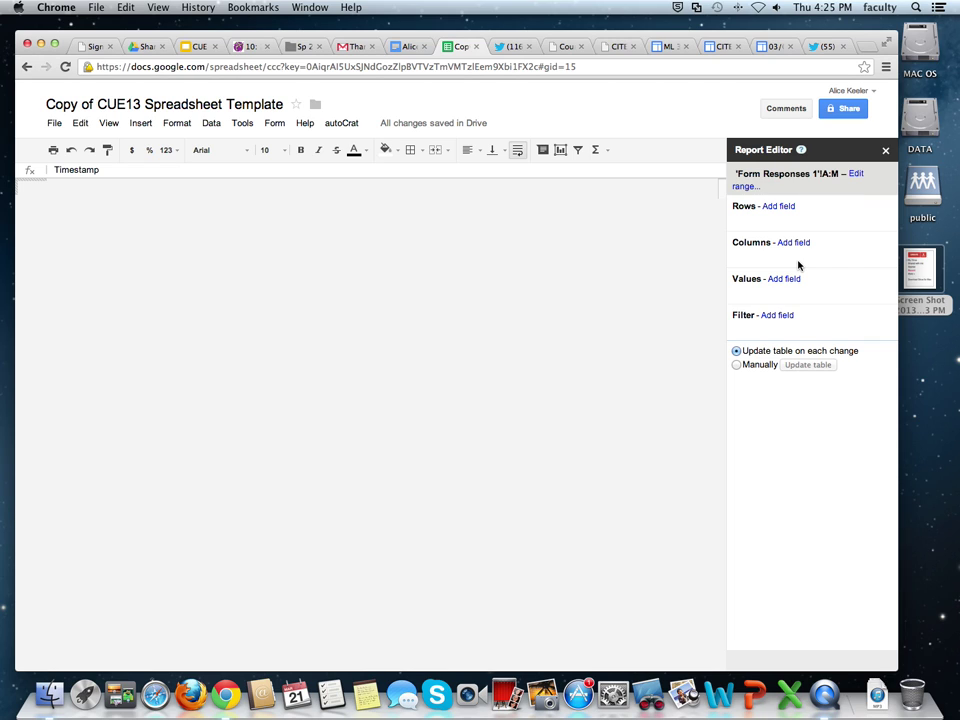
pyautogui.click(786, 208)
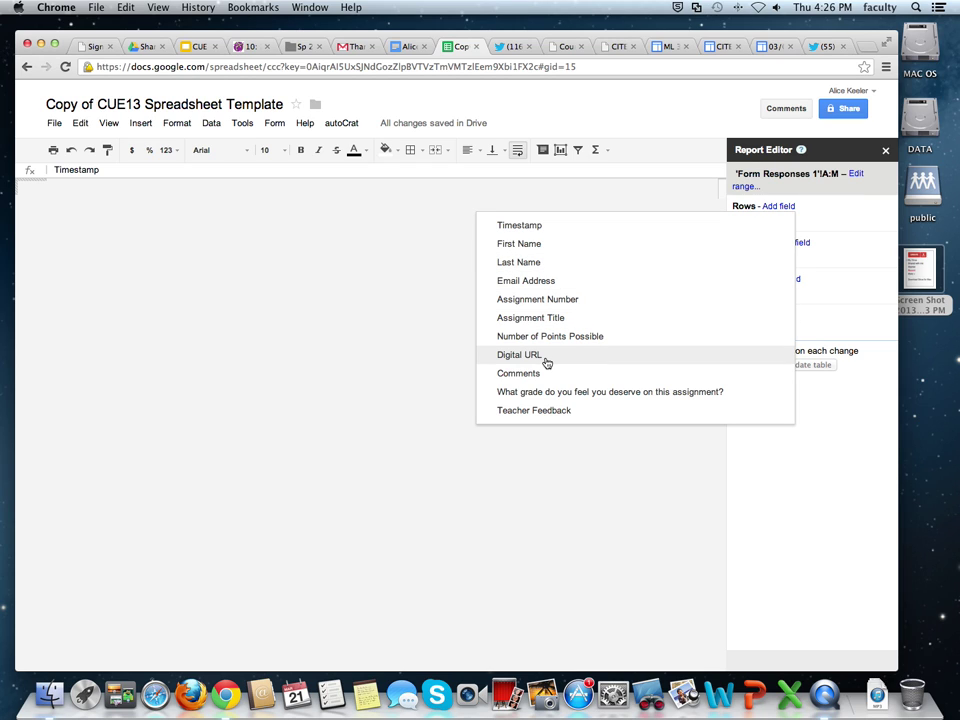
pyautogui.click(549, 259)
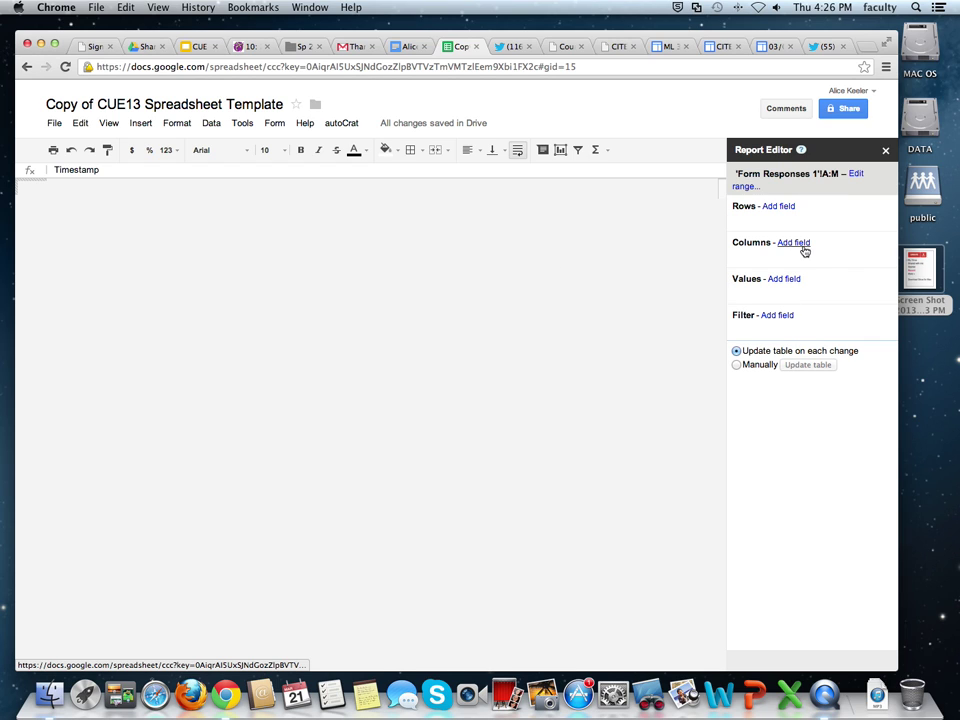
pyautogui.click(783, 207)
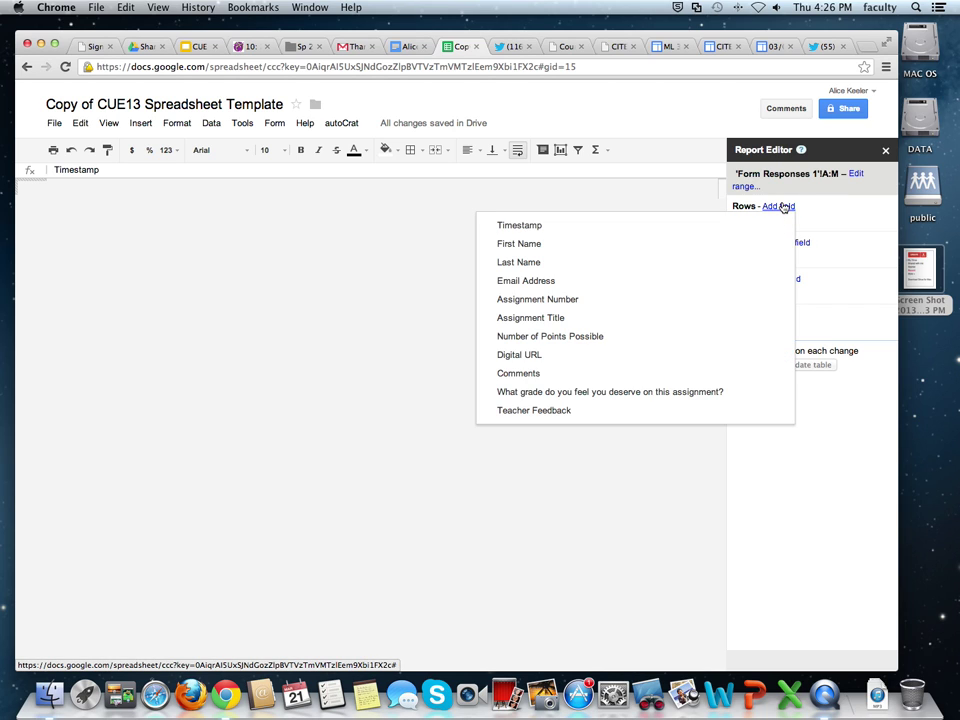
pyautogui.click(381, 386)
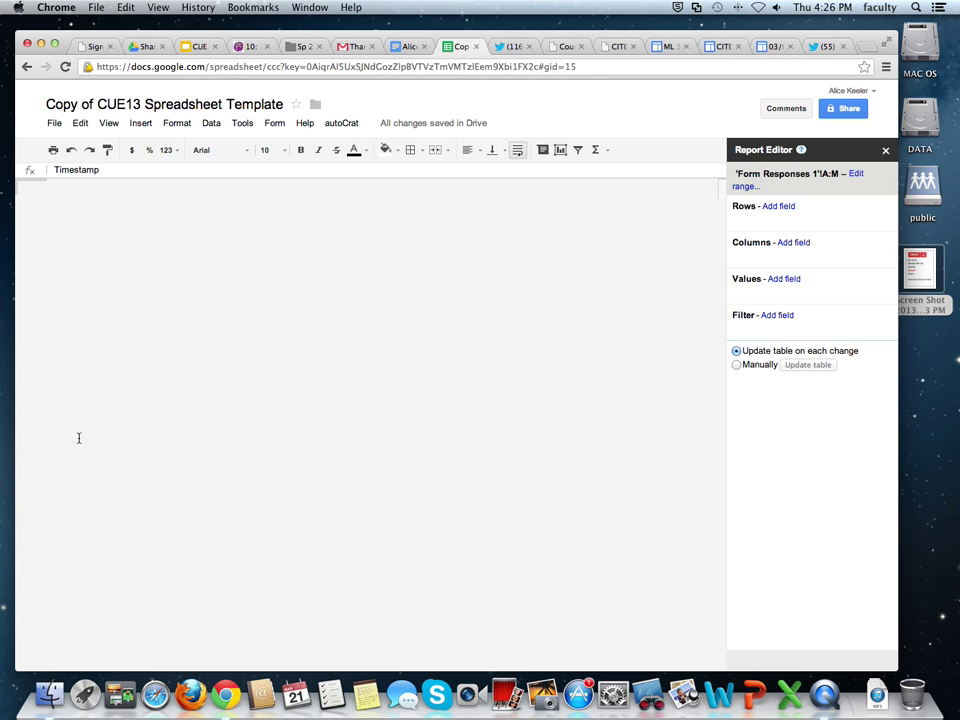
pyautogui.press('super+r')
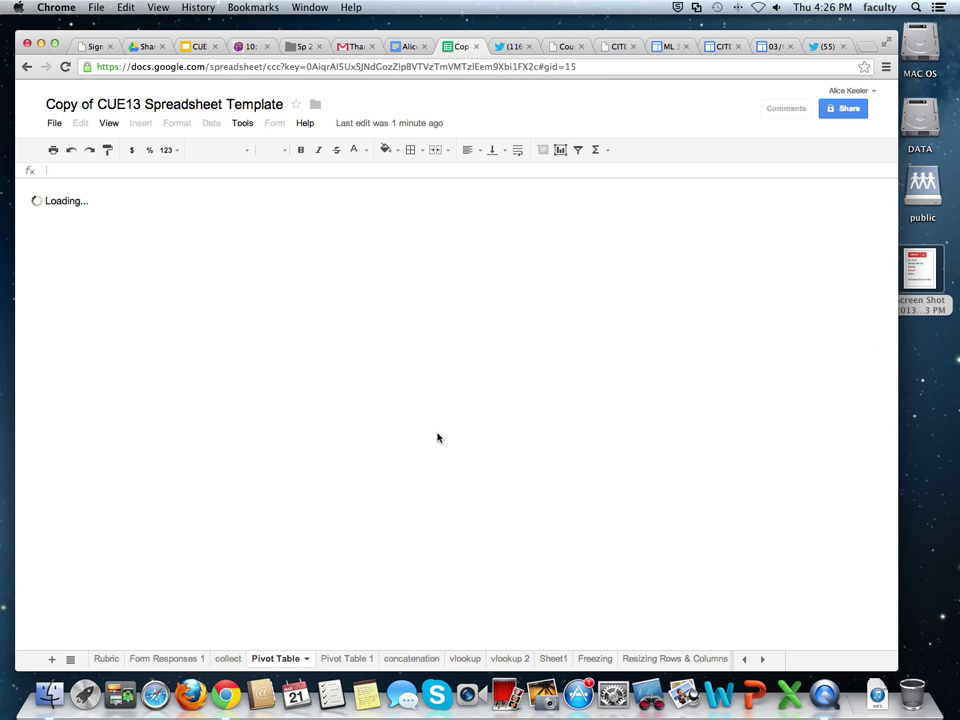
# On Pivot Table 1, group rows by School Site and widen column A for the names
pyautogui.hscroll(3, 428, 448)
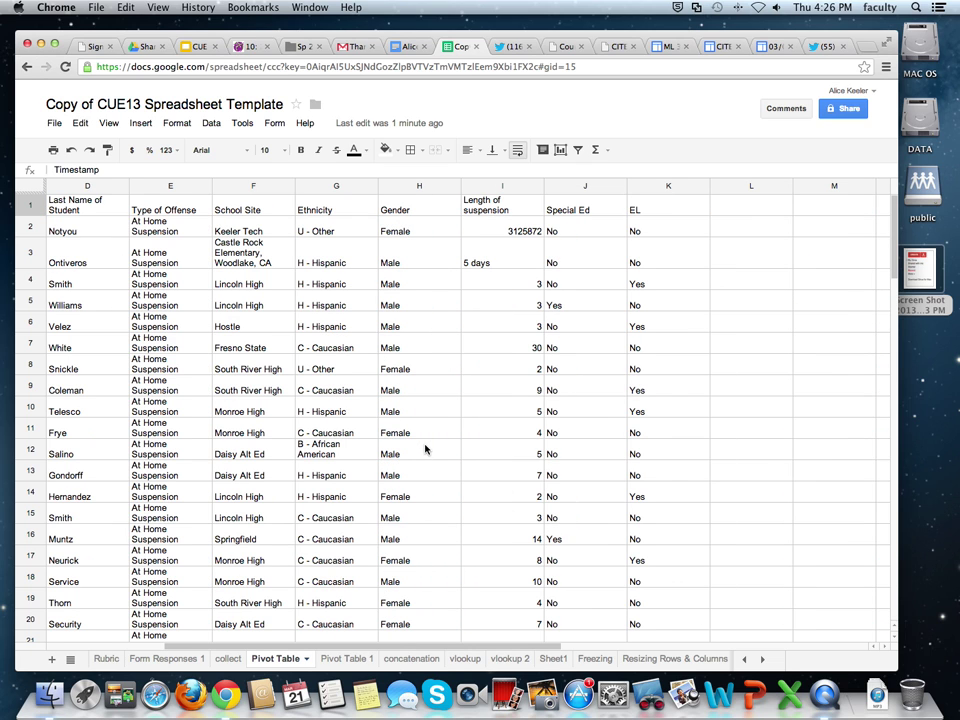
pyautogui.click(307, 661)
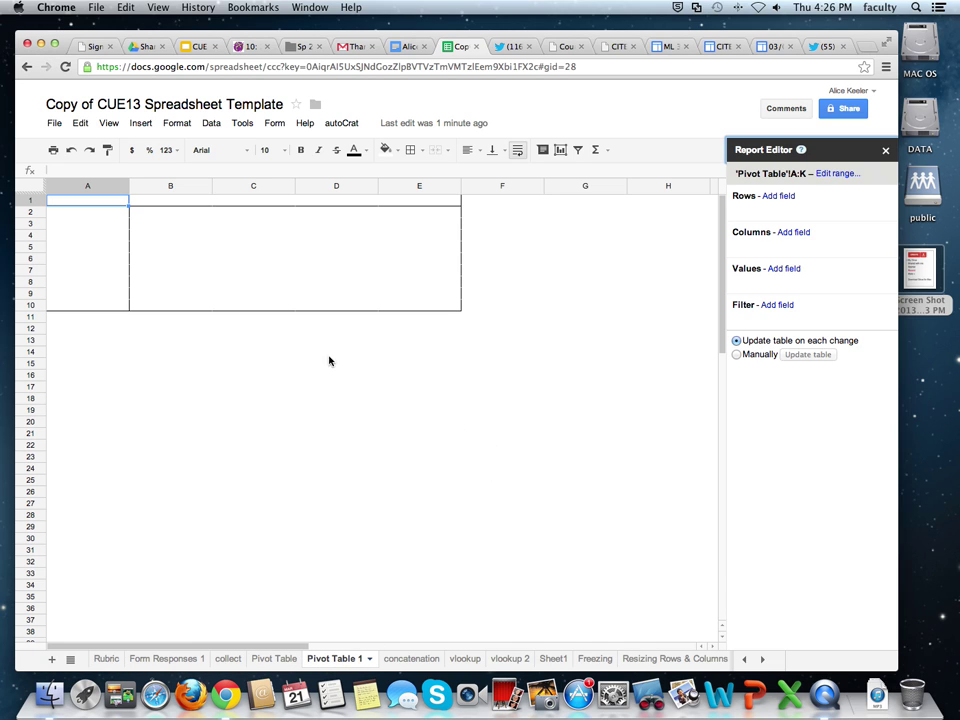
pyautogui.click(785, 197)
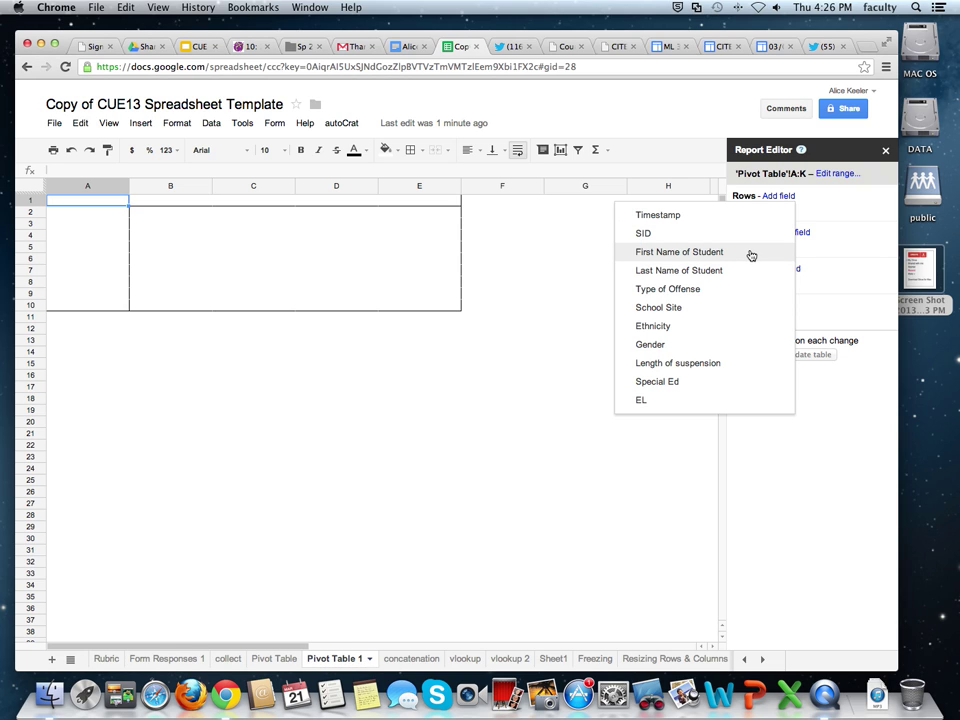
pyautogui.click(716, 307)
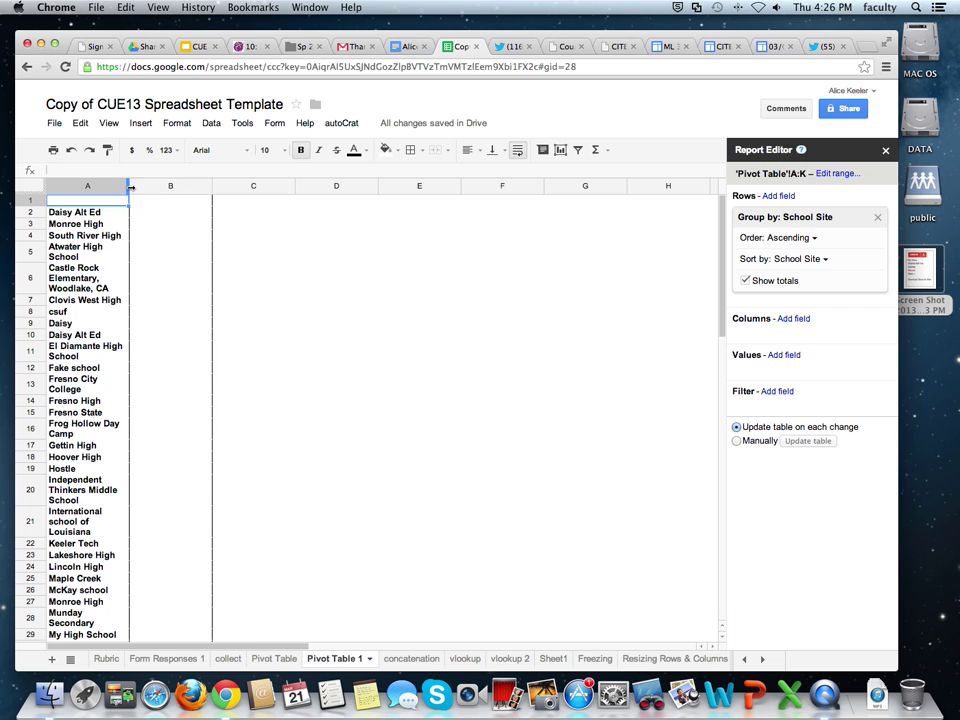
pyautogui.moveTo(133, 187); pyautogui.dragTo(231, 187)
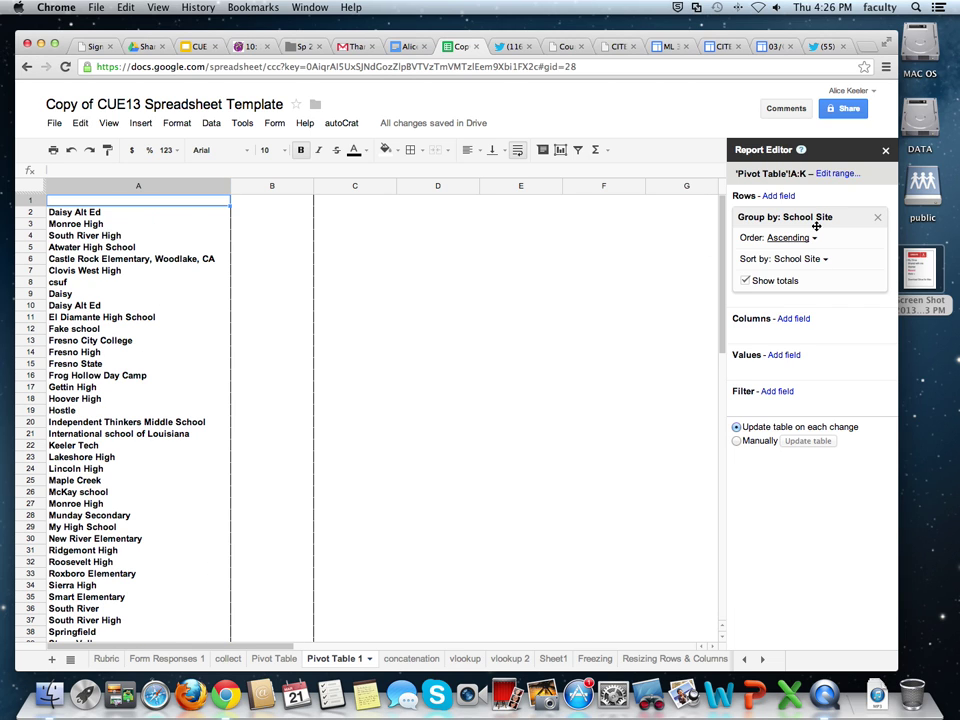
pyautogui.click(790, 322)
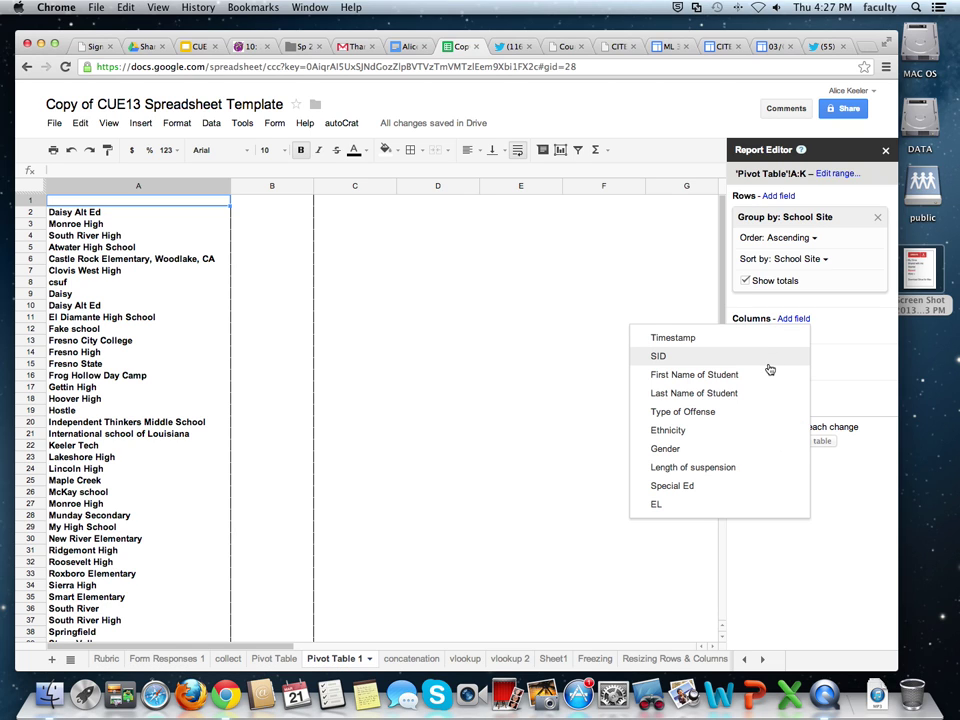
# Add Ethnicity as the pivot column field, giving columns A - American Indian through S - Asian
pyautogui.click(713, 431)
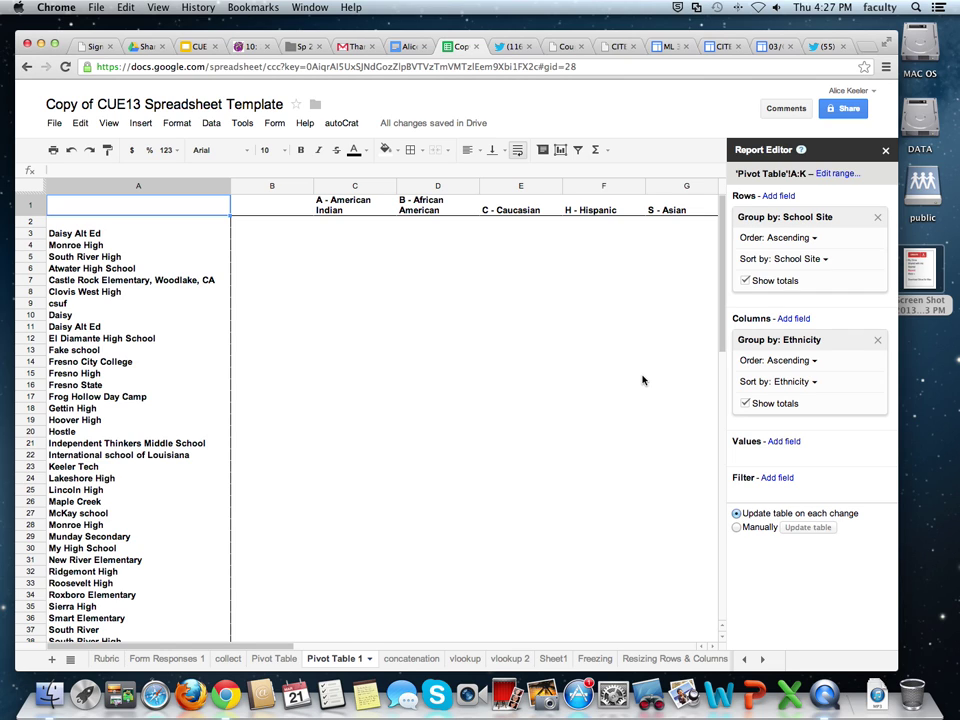
pyautogui.click(789, 442)
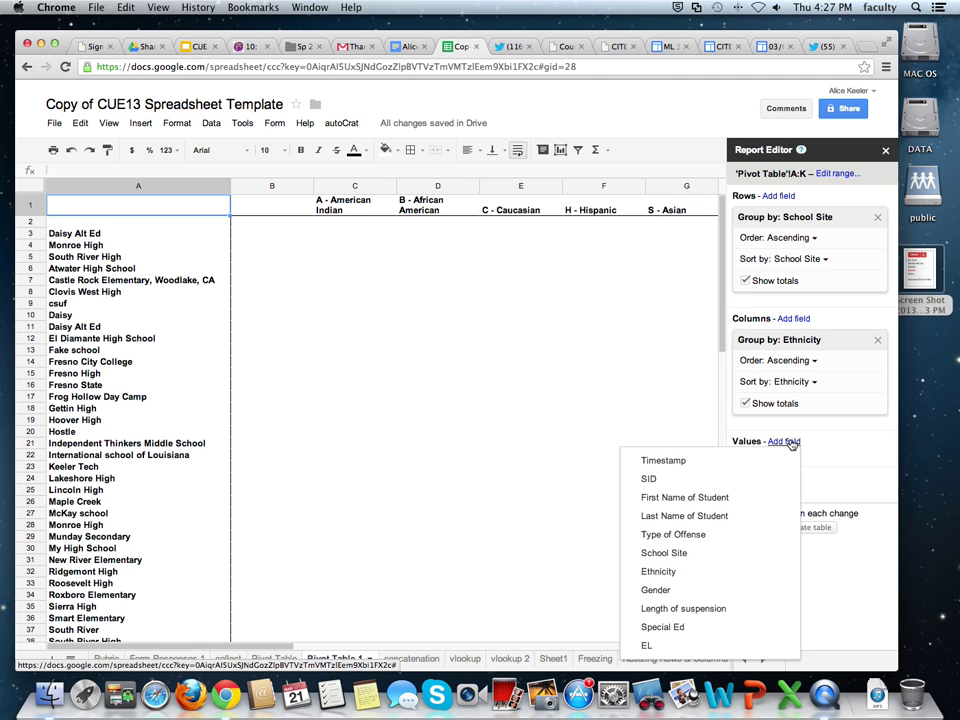
pyautogui.click(790, 443)
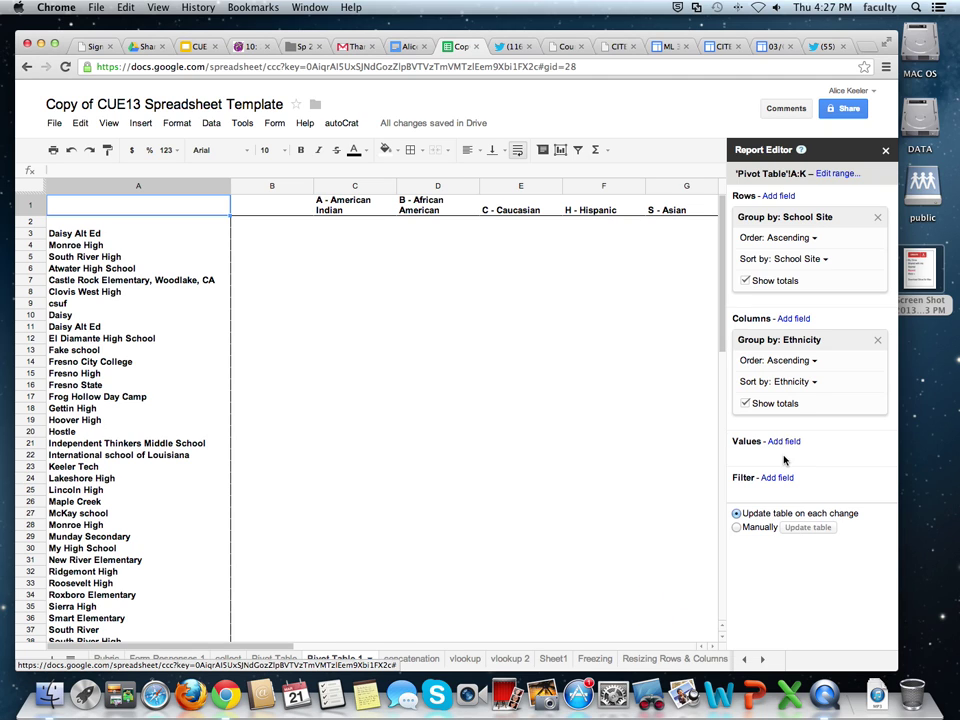
pyautogui.click(788, 445)
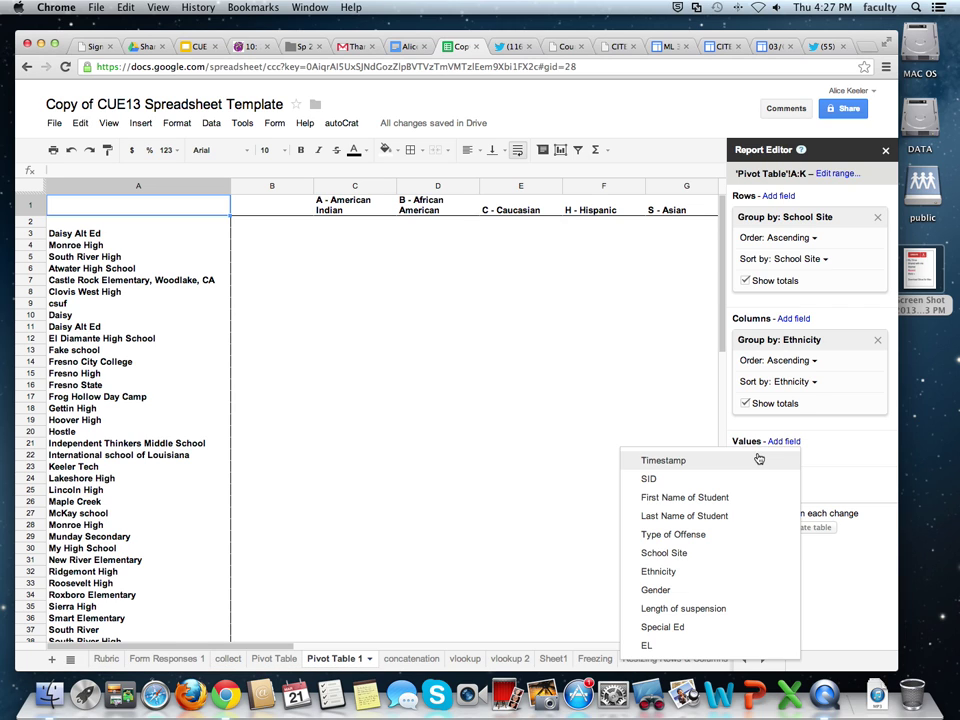
# Use Timestamp as the pivot values summarized by COUNTA, then select columns B through F
pyautogui.click(758, 459)
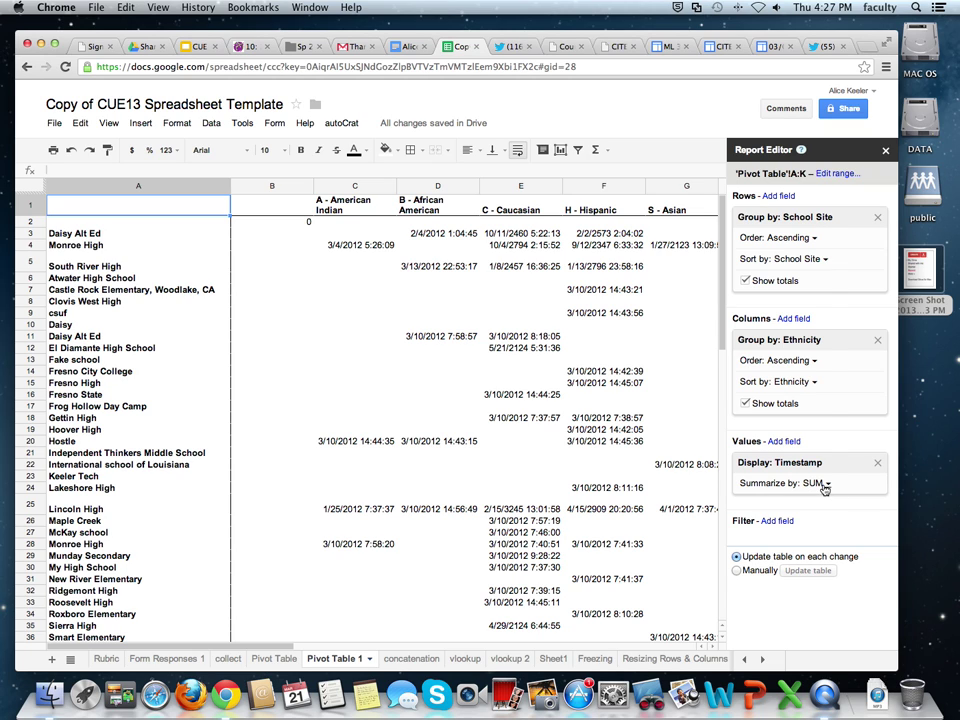
pyautogui.click(825, 486)
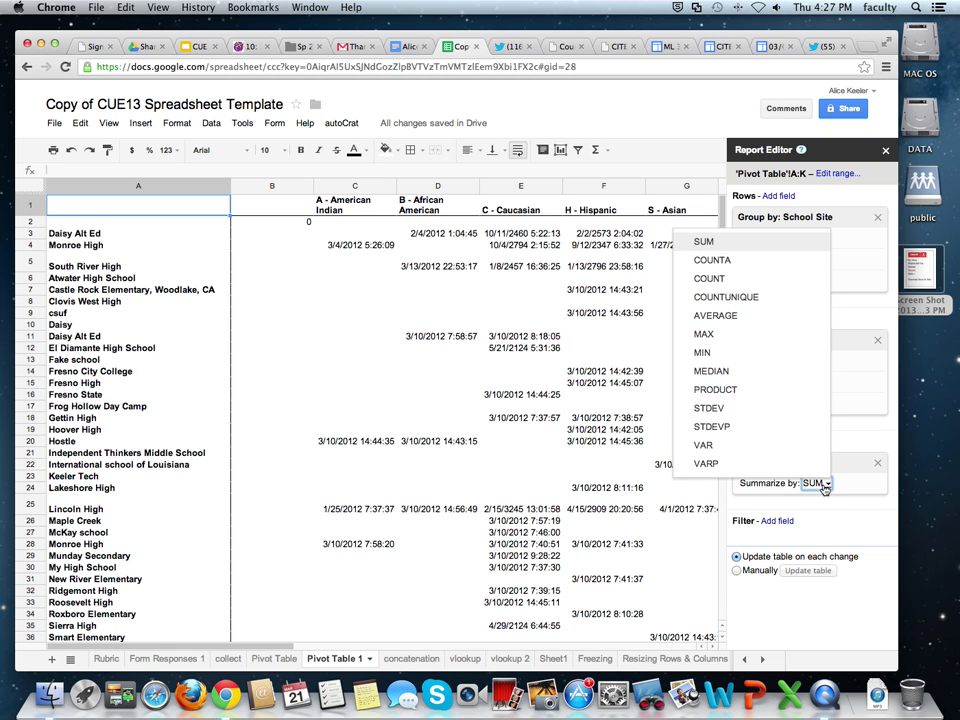
pyautogui.click(751, 261)
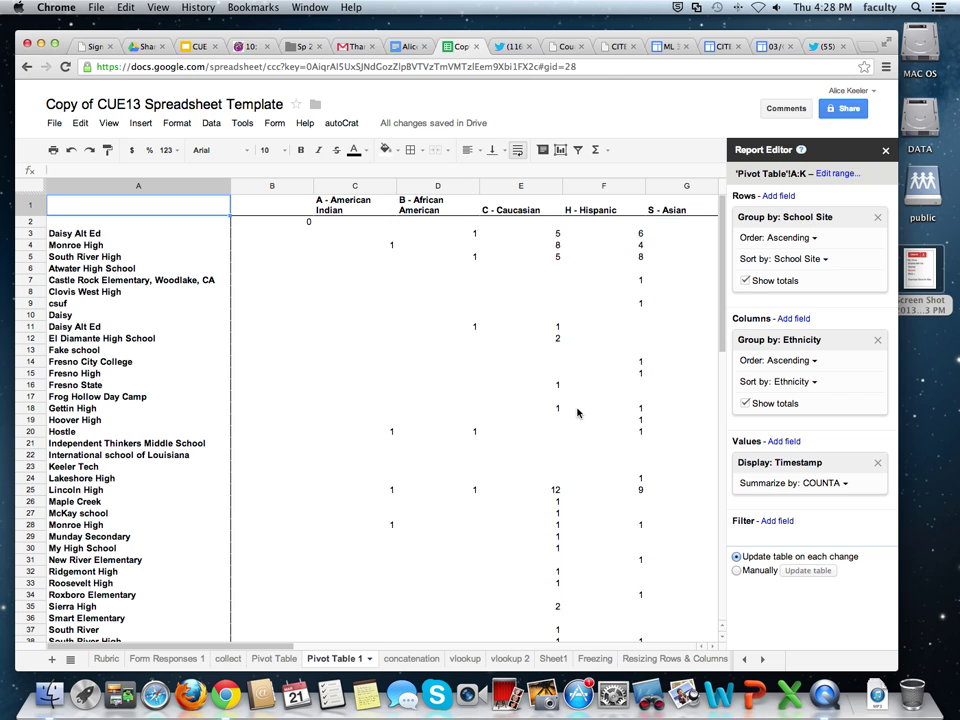
pyautogui.moveTo(264, 189)
pyautogui.mouseDown()
pyautogui.moveTo(622, 186)
pyautogui.moveTo(466, 186)
pyautogui.mouseUp()
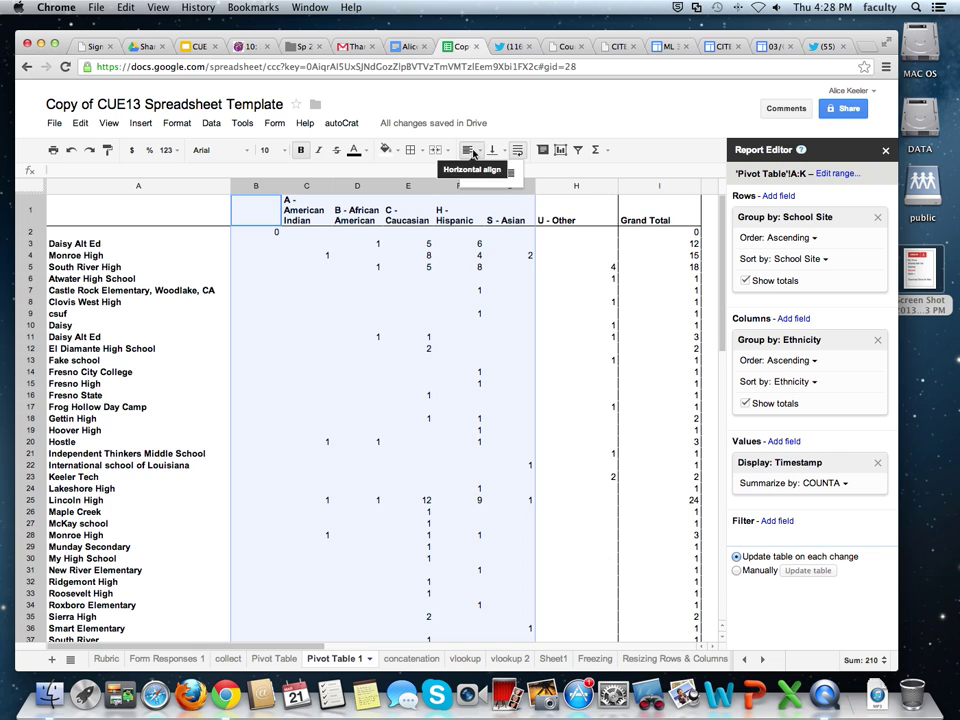
# Center the counts in columns B through F
pyautogui.click(474, 150)
pyautogui.click(489, 173)
pyautogui.click(540, 302)
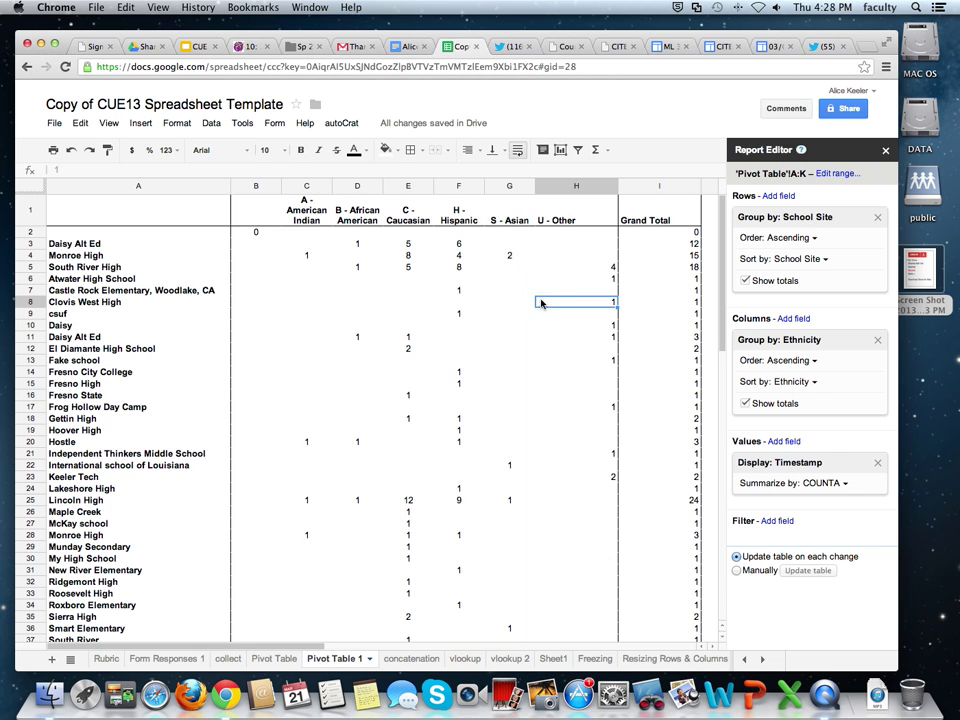
# Select the Monroe High and Lincoln High rows to check their sums
pyautogui.click(226, 255)
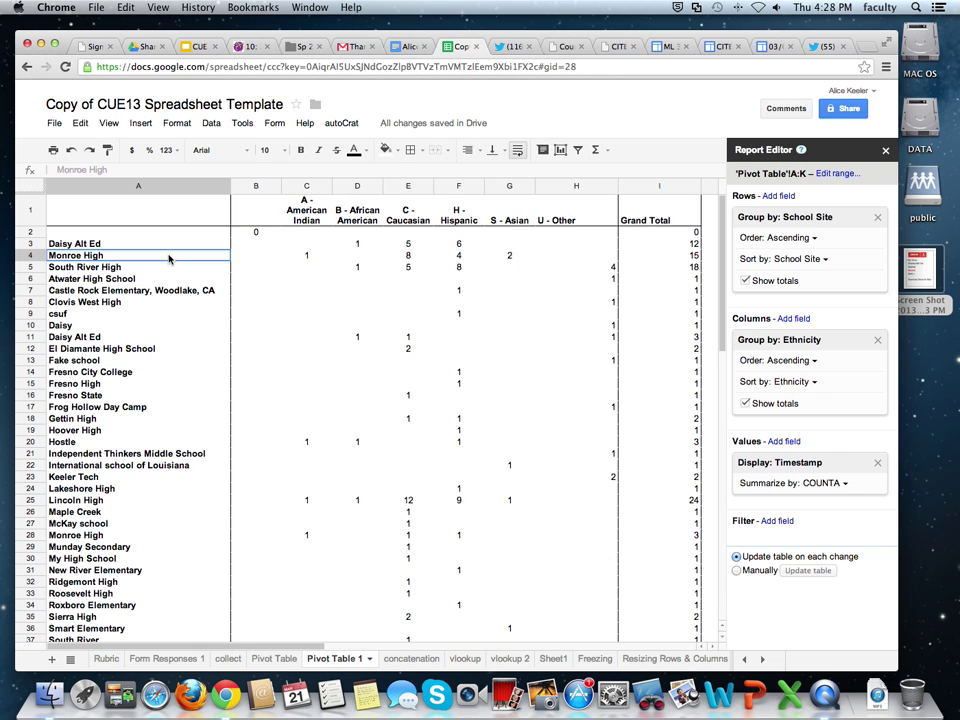
pyautogui.click(41, 256)
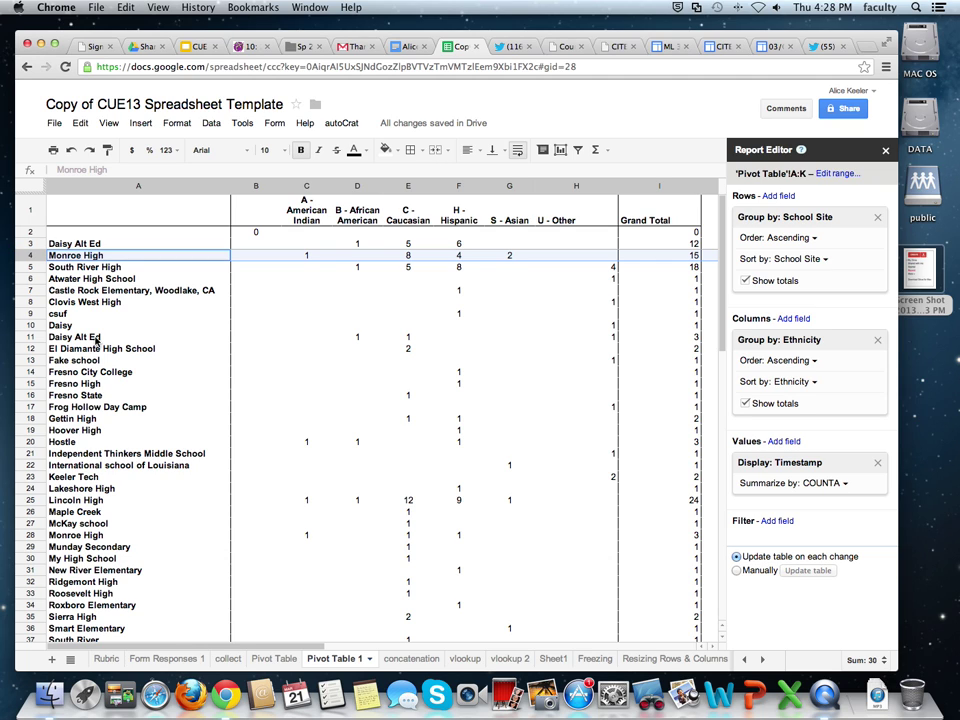
pyautogui.click(35, 502)
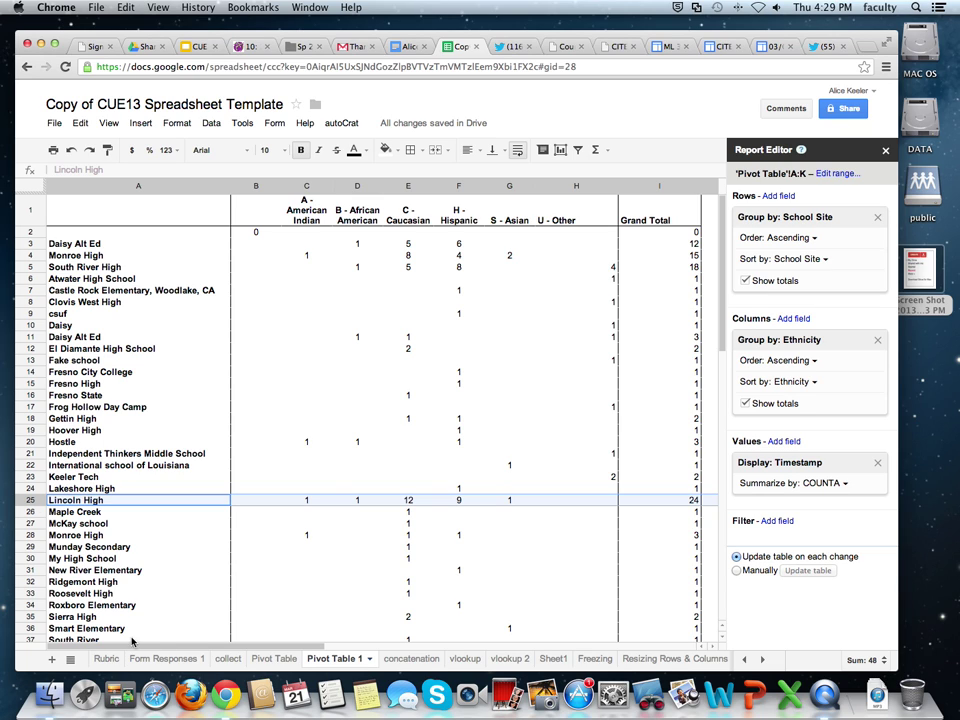
# On the concatenation sheet, move the yellow instruction box right, clear of the data
pyautogui.click(413, 659)
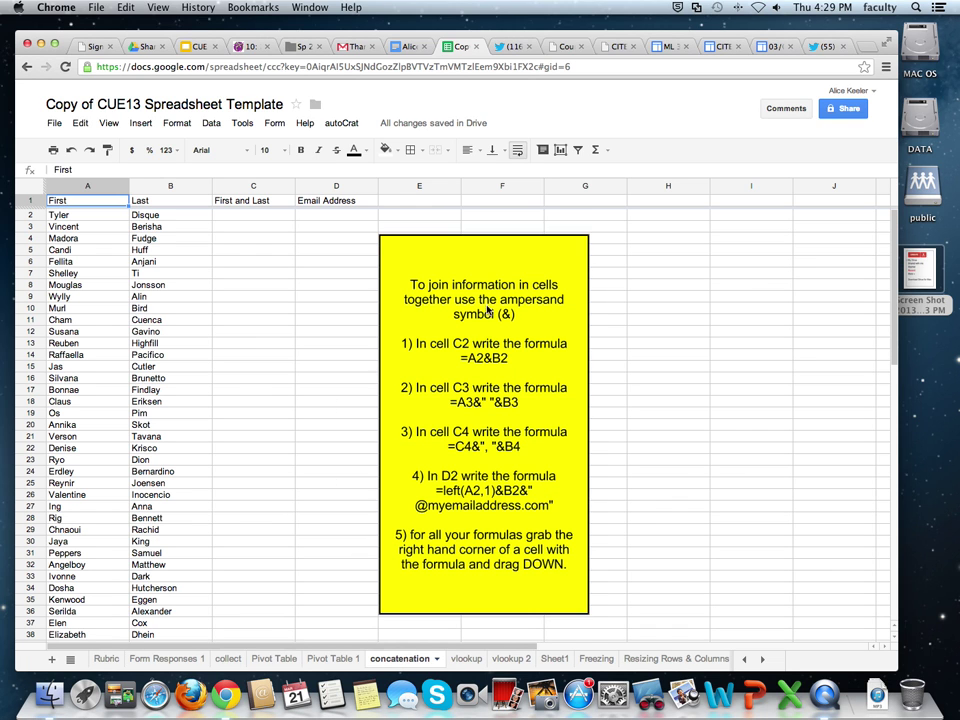
pyautogui.click(487, 311)
pyautogui.moveTo(475, 223); pyautogui.dragTo(844, 233)
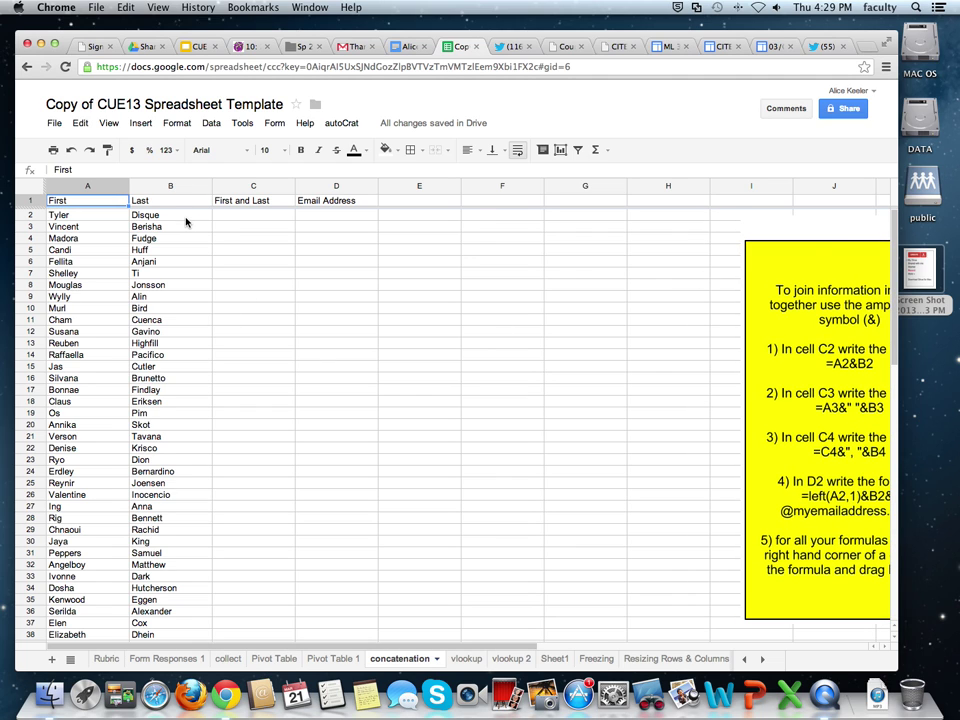
# Enter =A2&B2 in C2 to join the first and last names
pyautogui.click(222, 221)
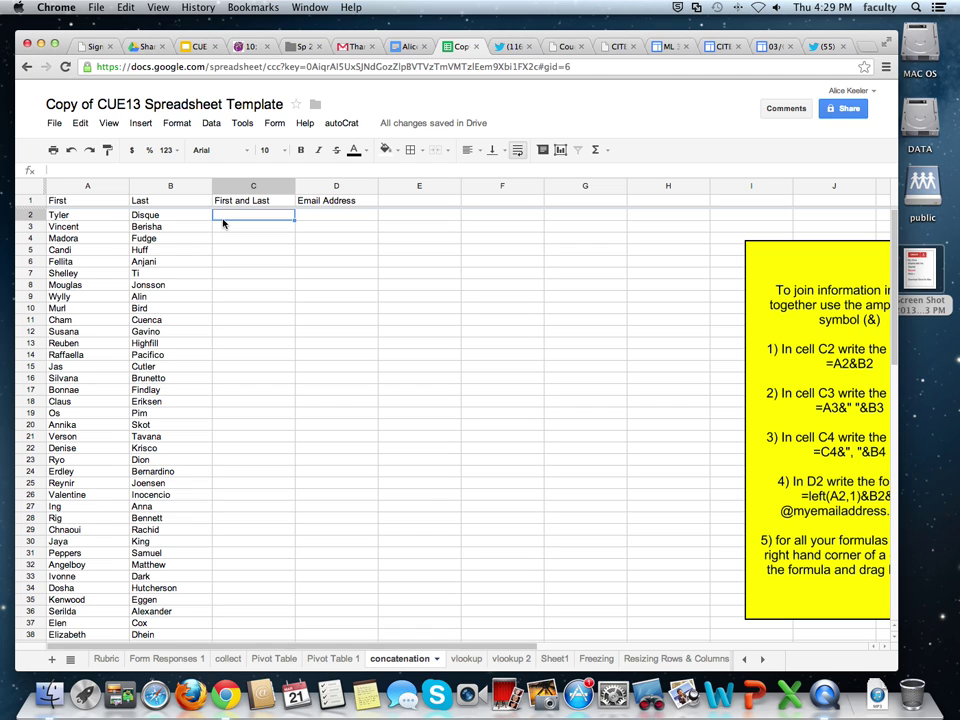
pyautogui.write('=')
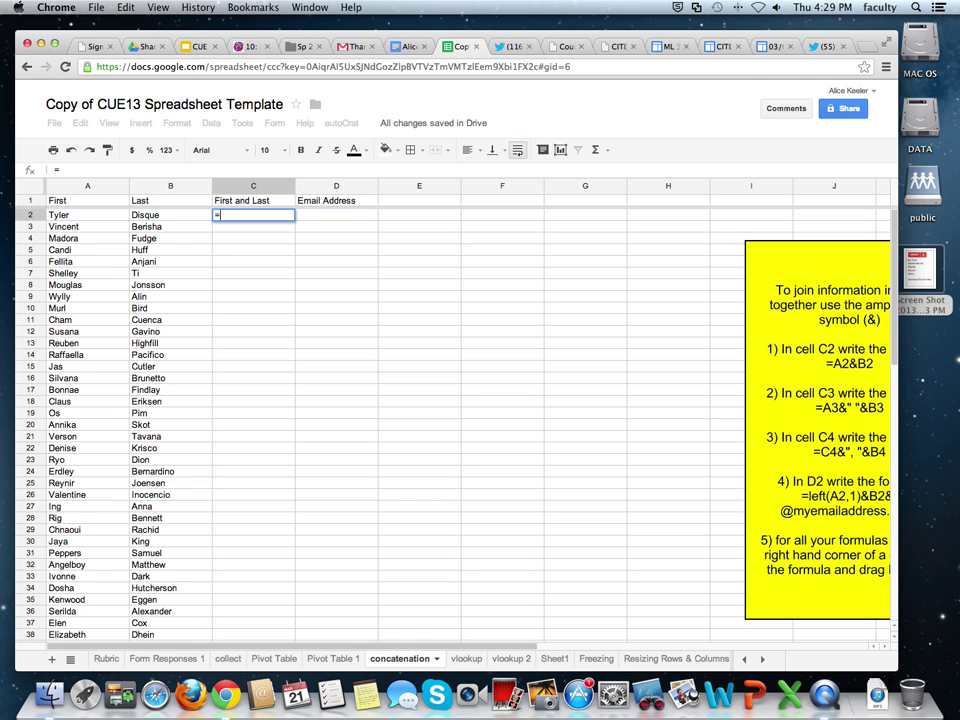
pyautogui.click(111, 218)
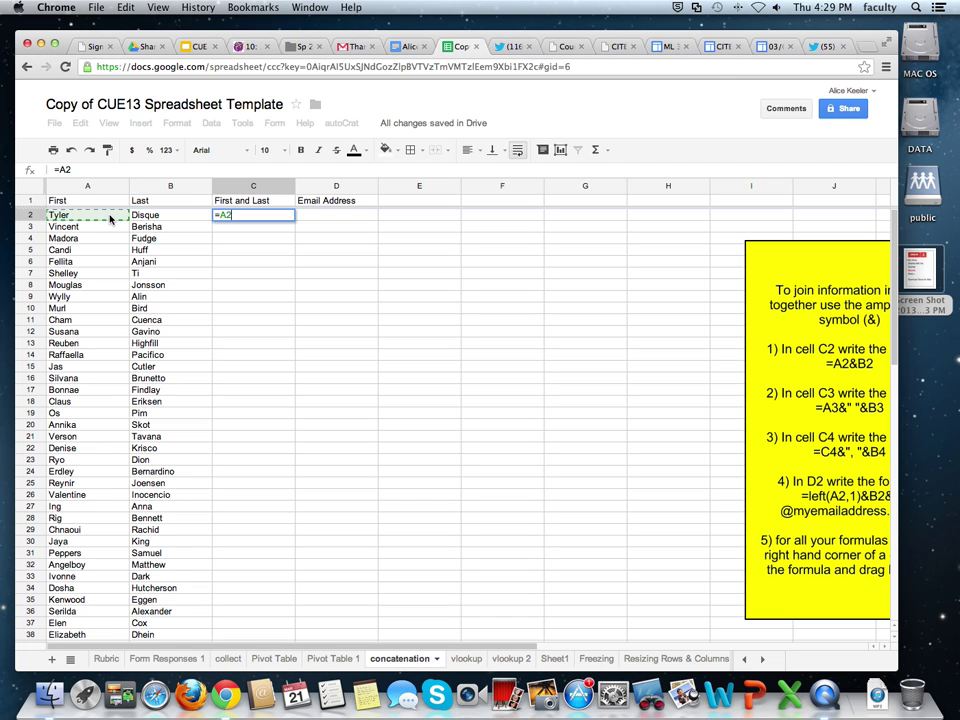
pyautogui.write('&')
pyautogui.click(146, 215)
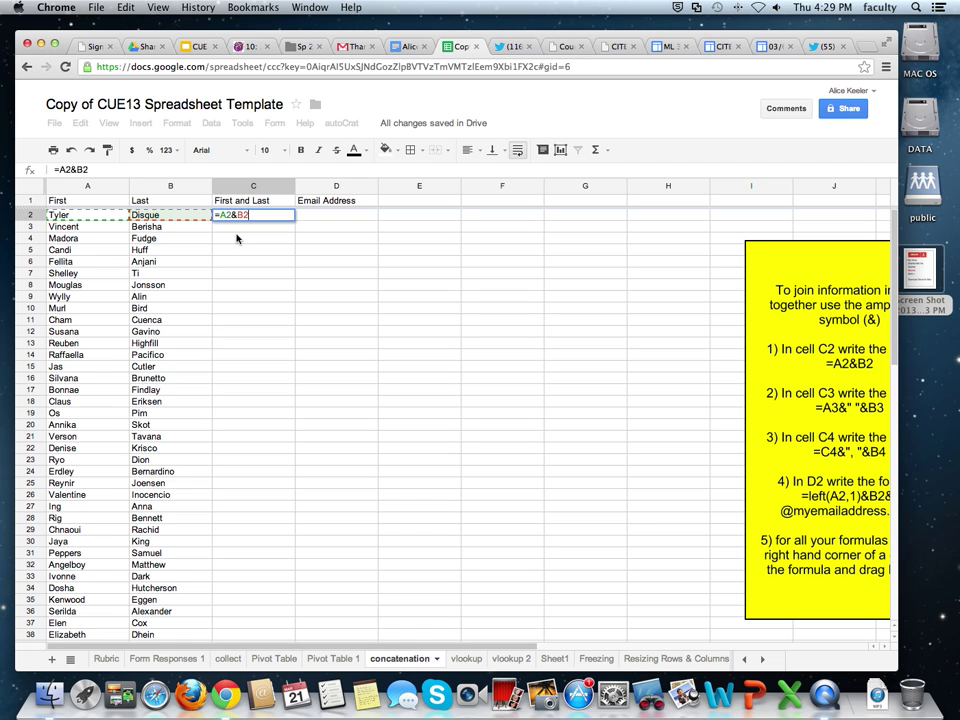
pyautogui.press('Return')
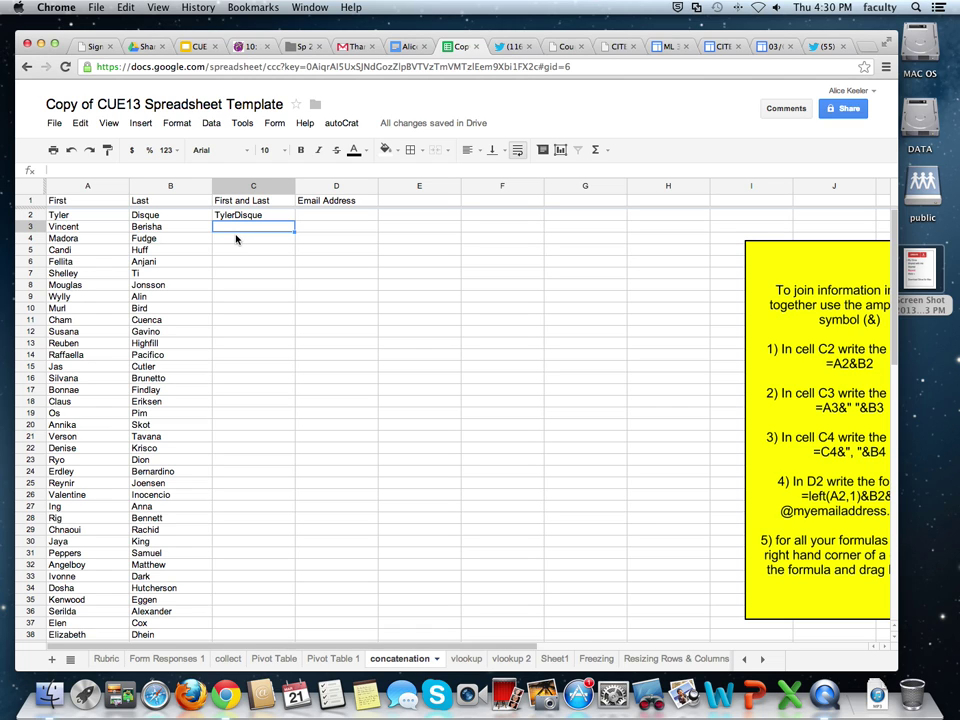
# Enter =A3&" "&B3 in C3 to show the full name with a space
pyautogui.write('=')
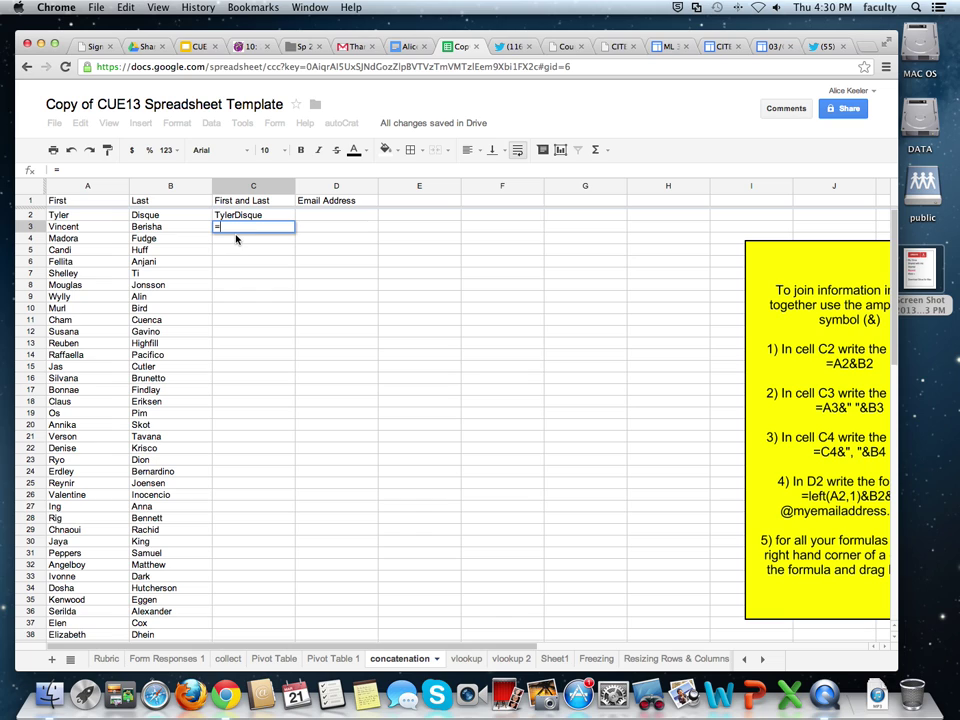
pyautogui.click(116, 226)
pyautogui.write('&')
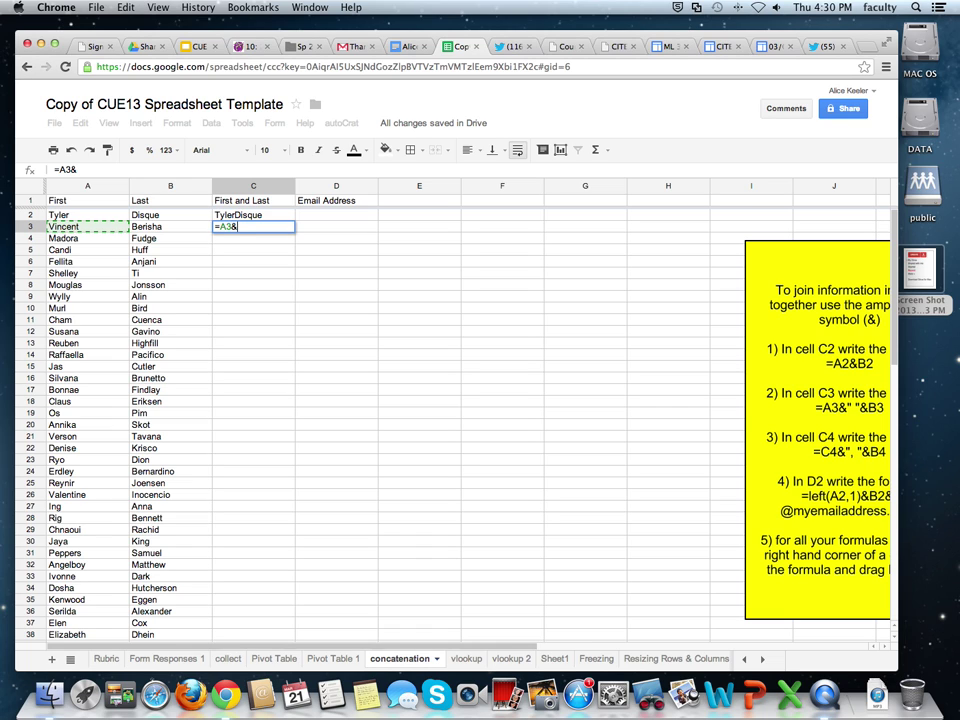
pyautogui.write('" "')
pyautogui.write('&')
pyautogui.click(137, 230)
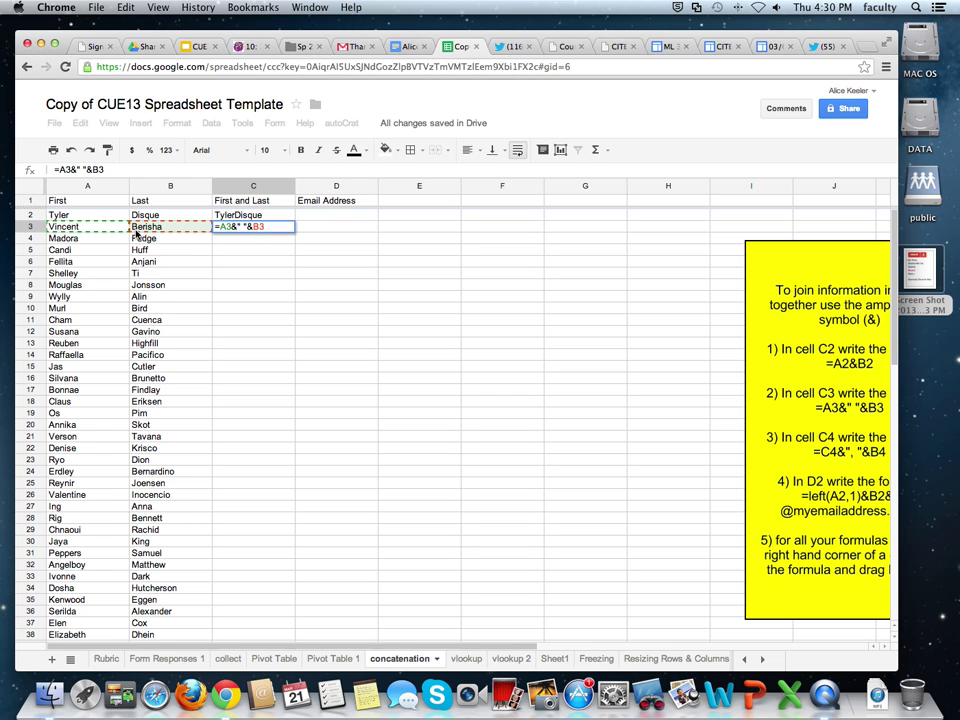
pyautogui.press('Return')
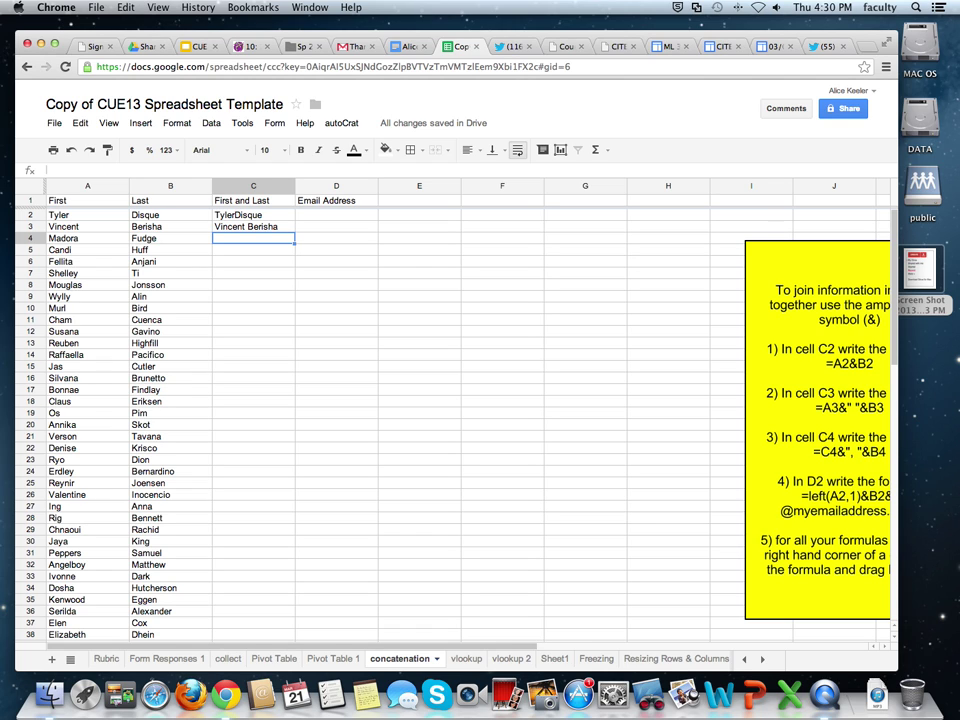
# Enter =B4&", "&A4 in C4 to show last name, comma, first name
pyautogui.write('=')
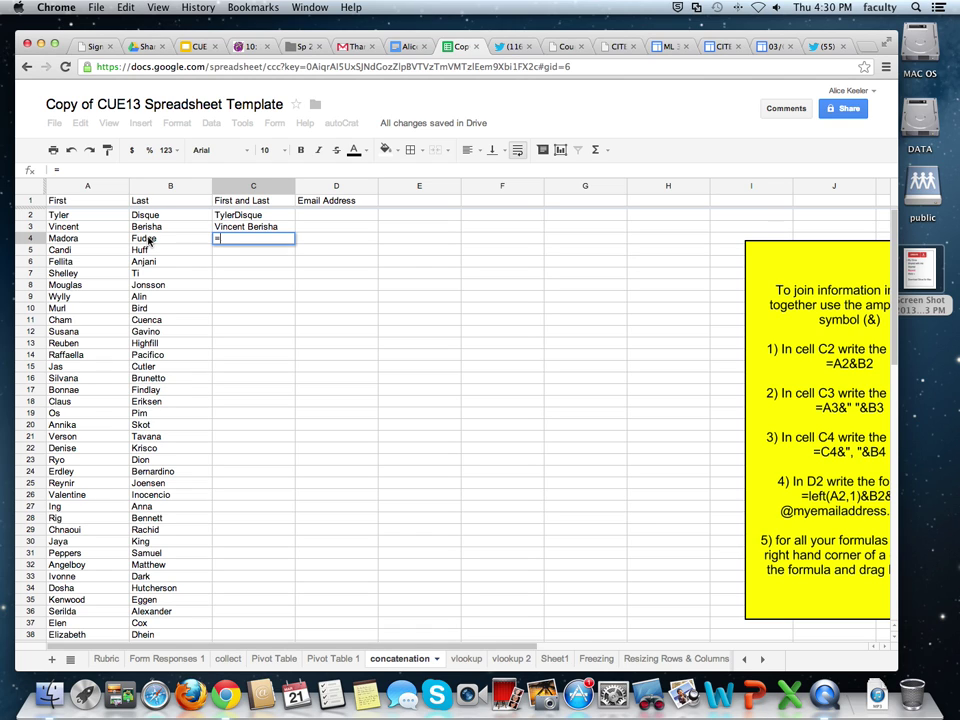
pyautogui.click(149, 239)
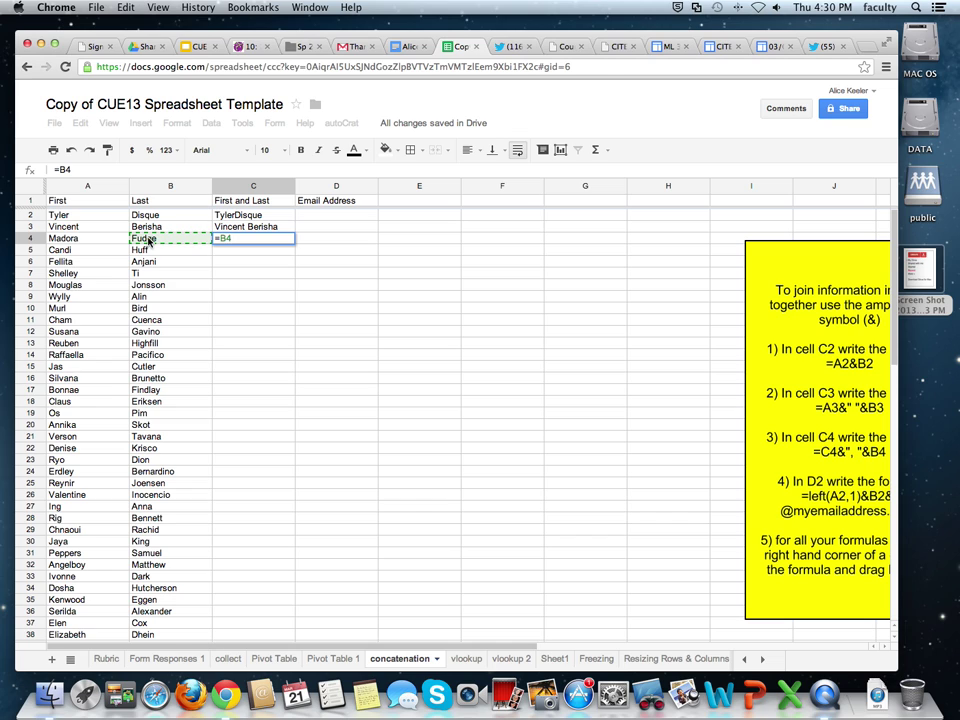
pyautogui.write('&')
pyautogui.write('"')
pyautogui.write(',')
pyautogui.write(' "')
pyautogui.write('&')
pyautogui.click(77, 241)
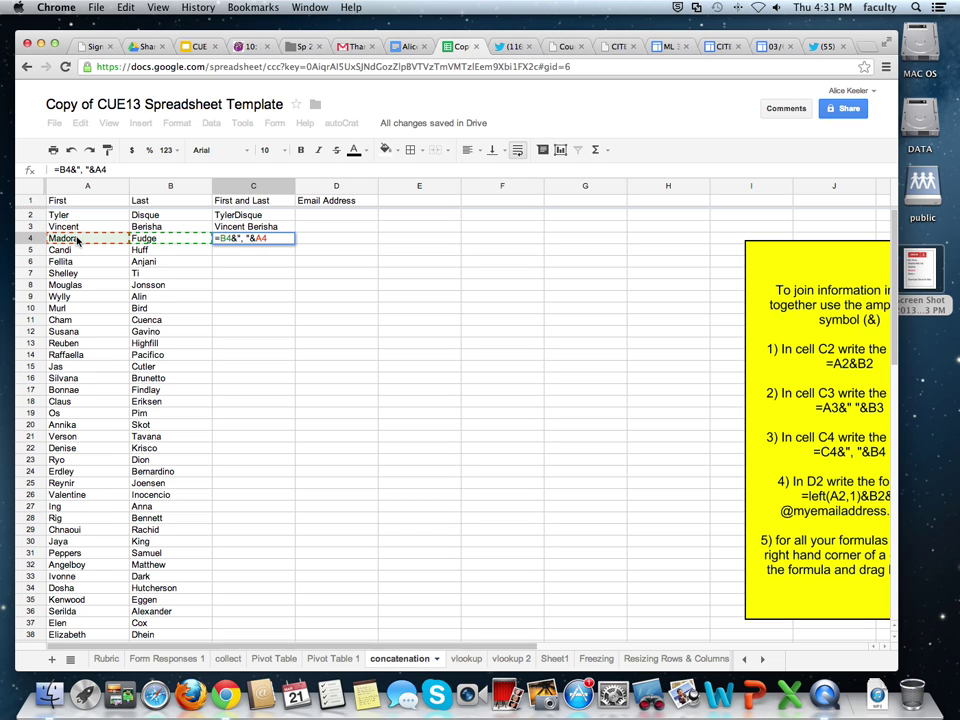
pyautogui.press('Return')
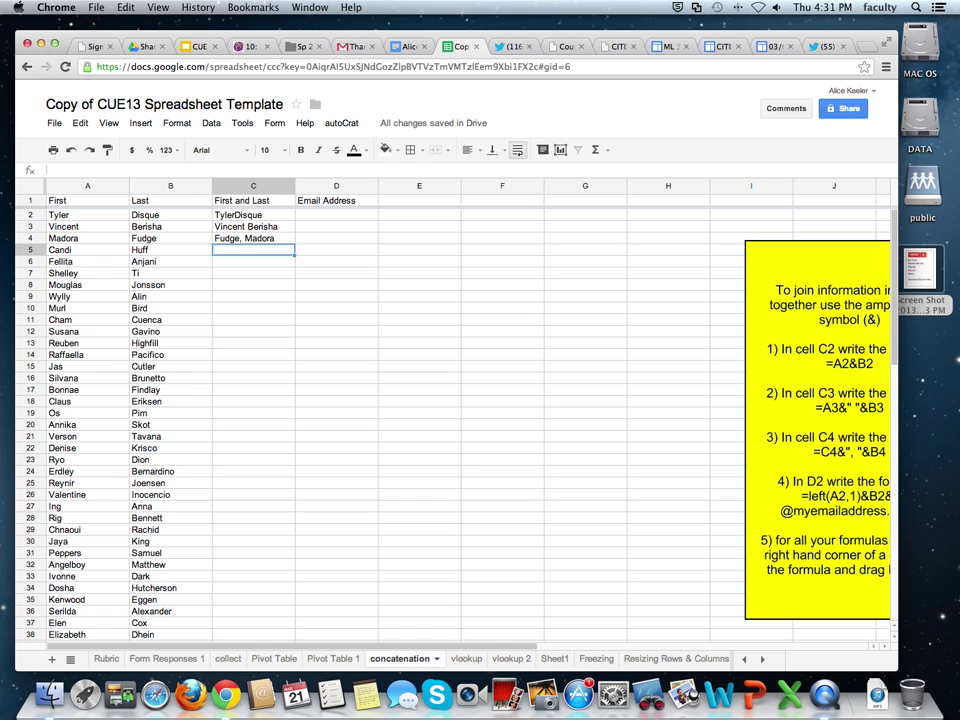
# Enter =left(A5,1)&B5 in C5 to combine the first initial with the surname
pyautogui.write('=')
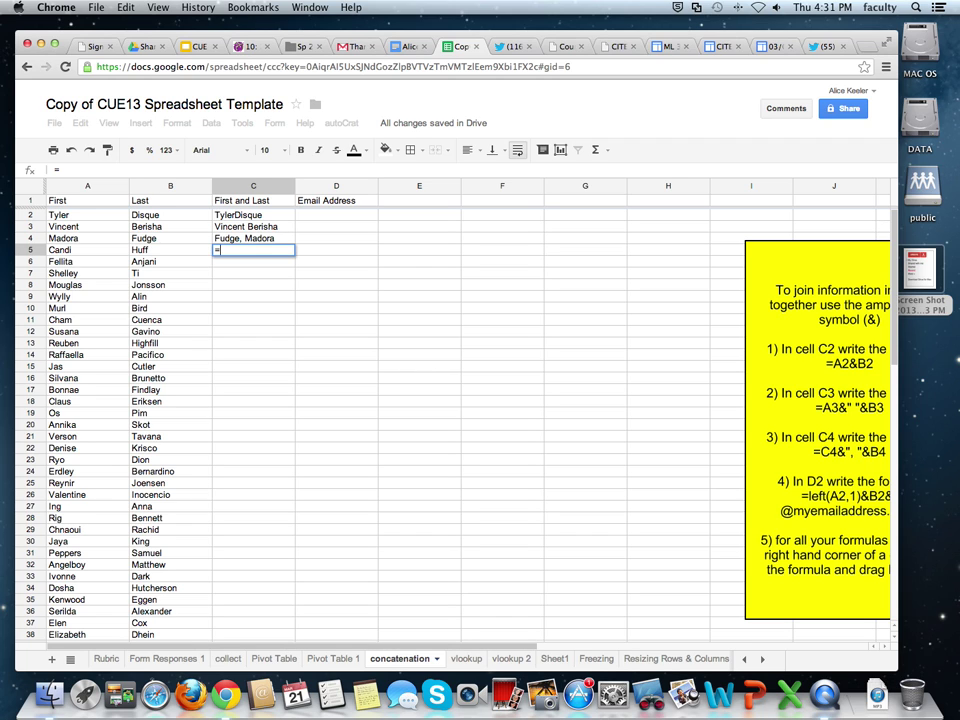
pyautogui.write('l')
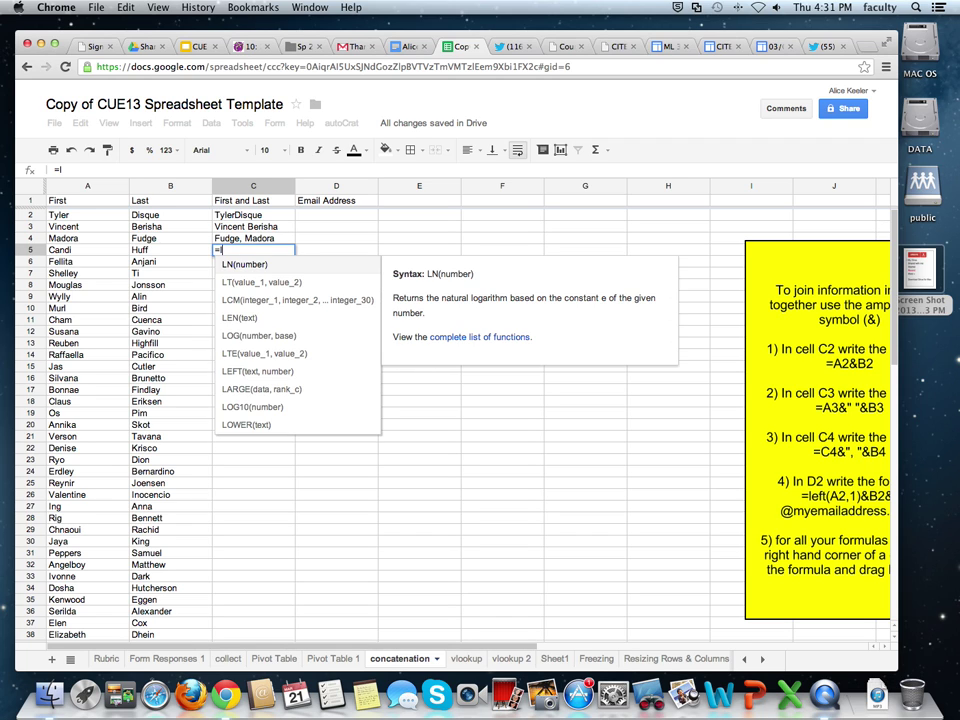
pyautogui.write('eft(')
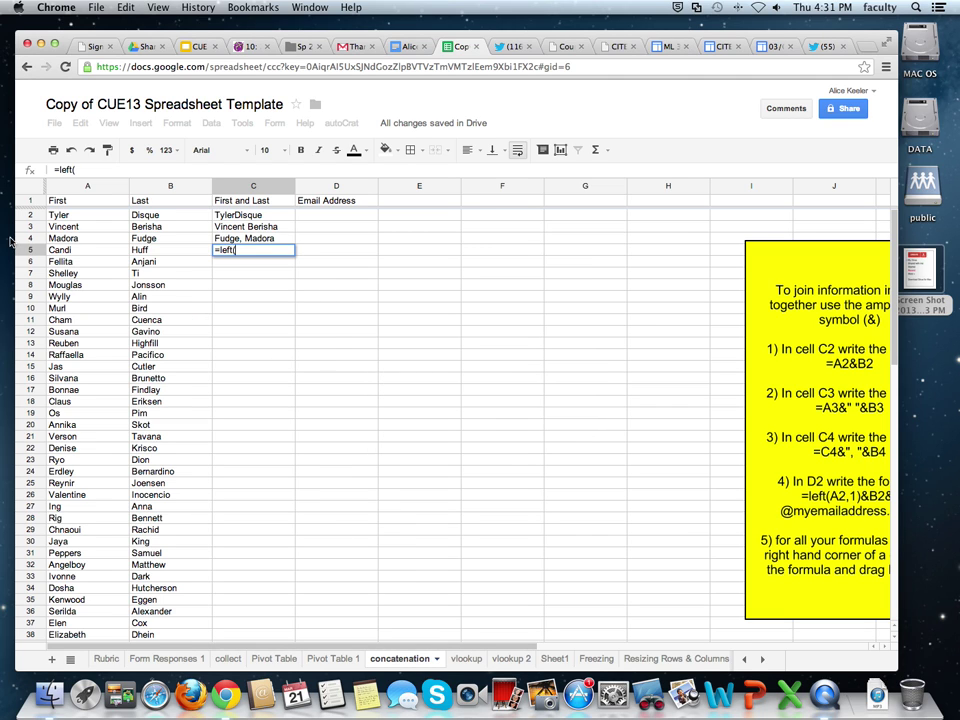
pyautogui.click(74, 252)
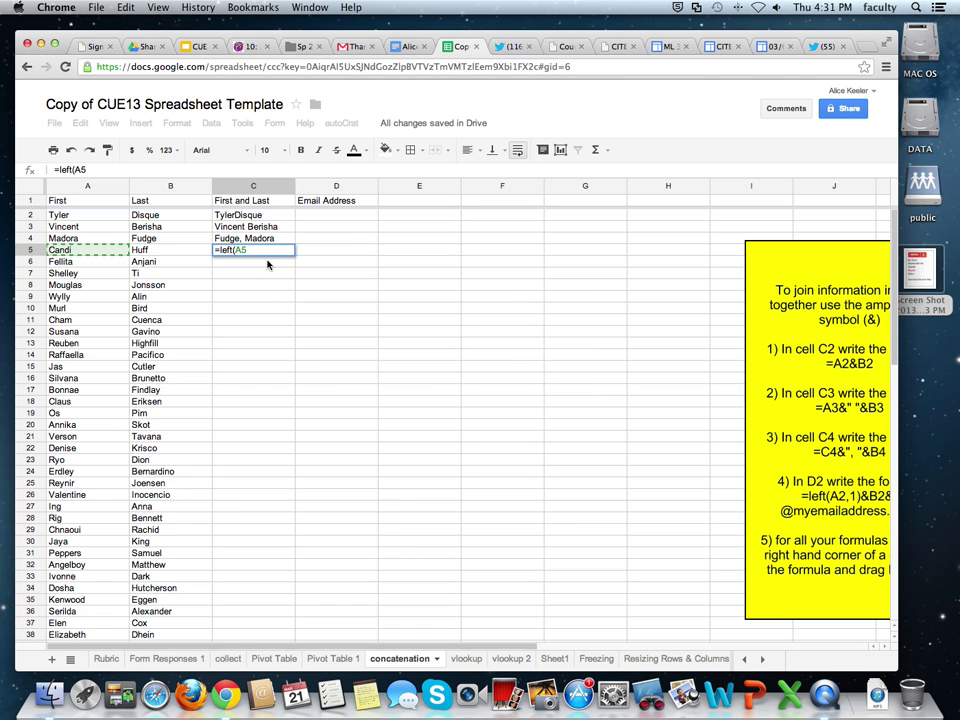
pyautogui.write(',1')
pyautogui.write(')')
pyautogui.write('&')
pyautogui.click(206, 252)
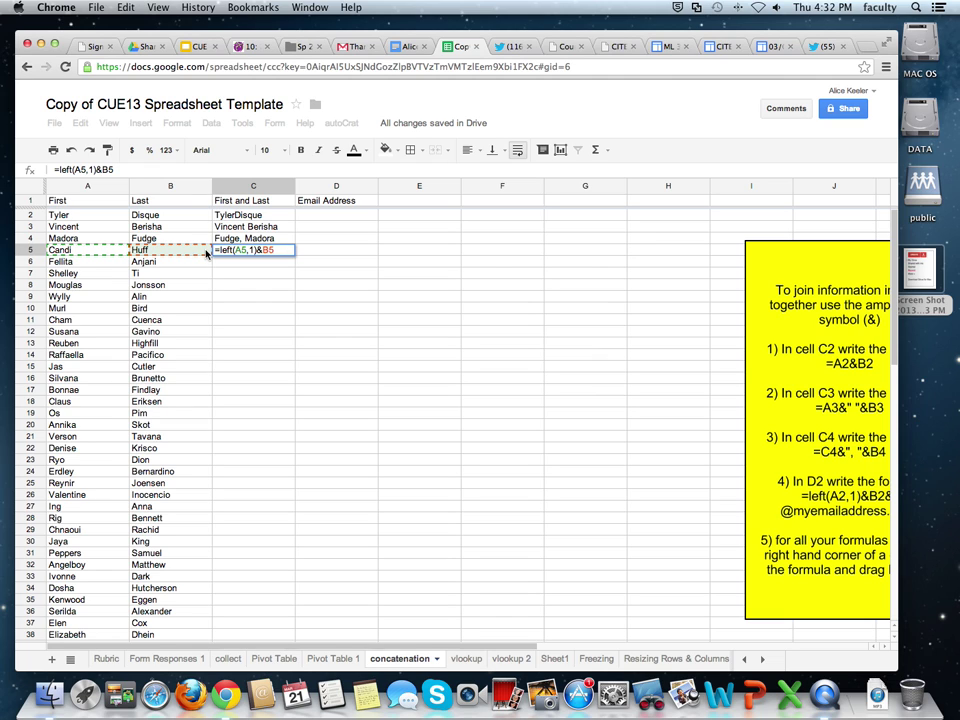
pyautogui.press('Return')
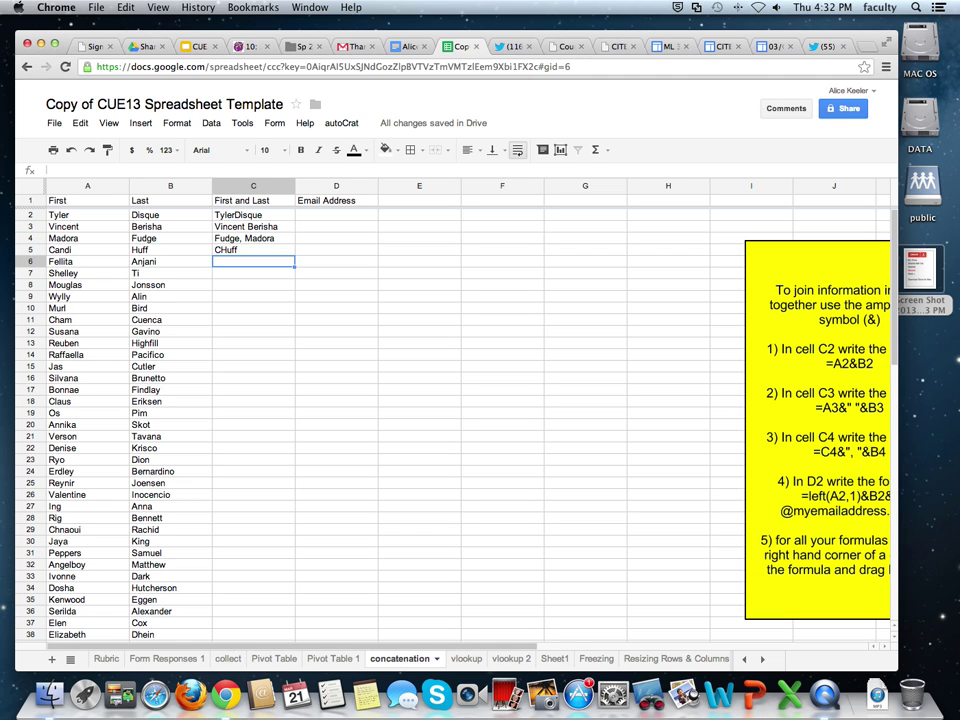
# Enter =C5&"myschool.k12.ca.us" in D5 to build the email address
pyautogui.click(305, 254)
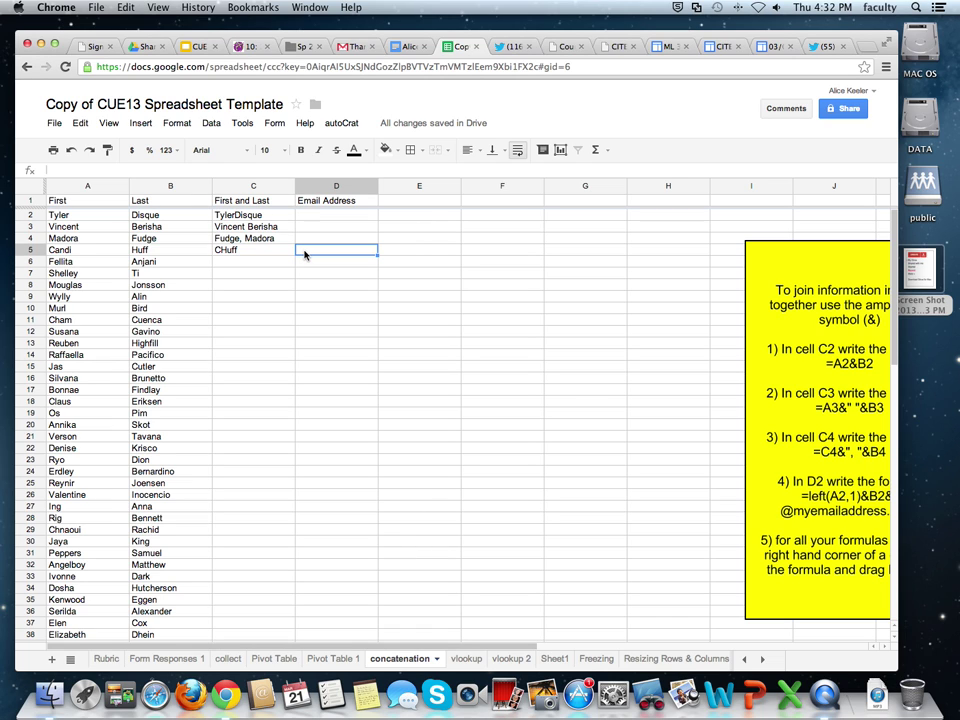
pyautogui.write('=')
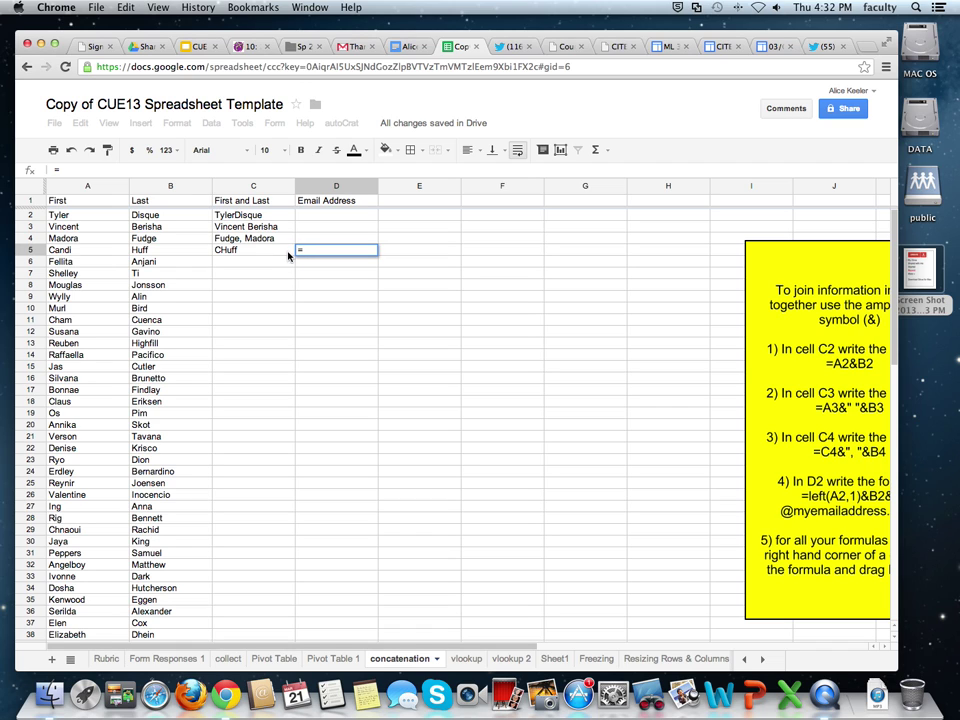
pyautogui.click(288, 255)
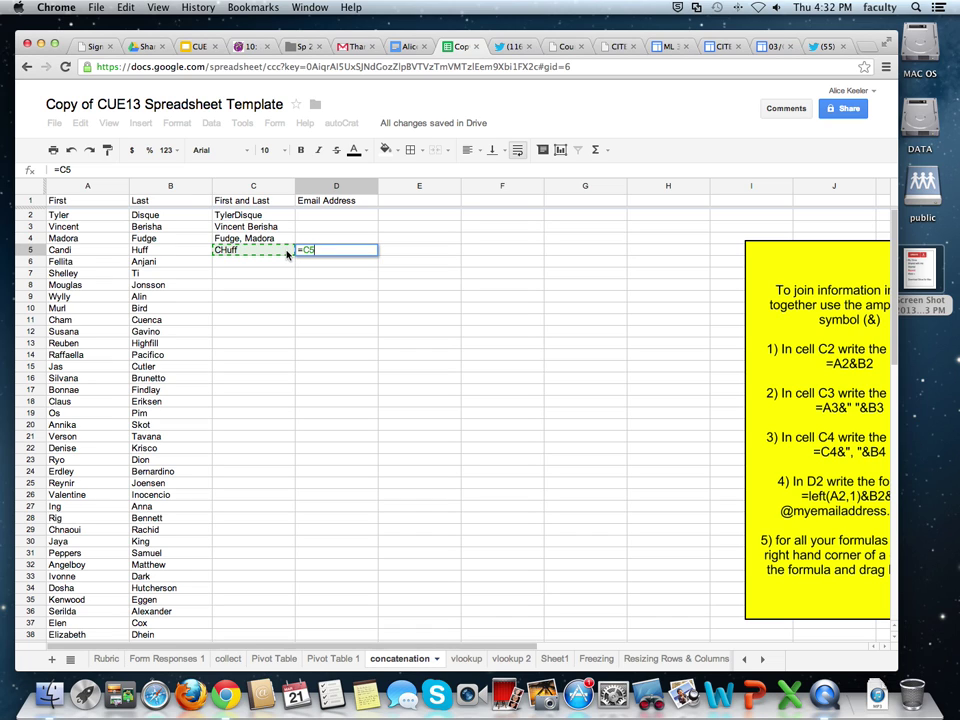
pyautogui.write('&')
pyautogui.write('"')
pyautogui.write('m')
pyautogui.write('yschool')
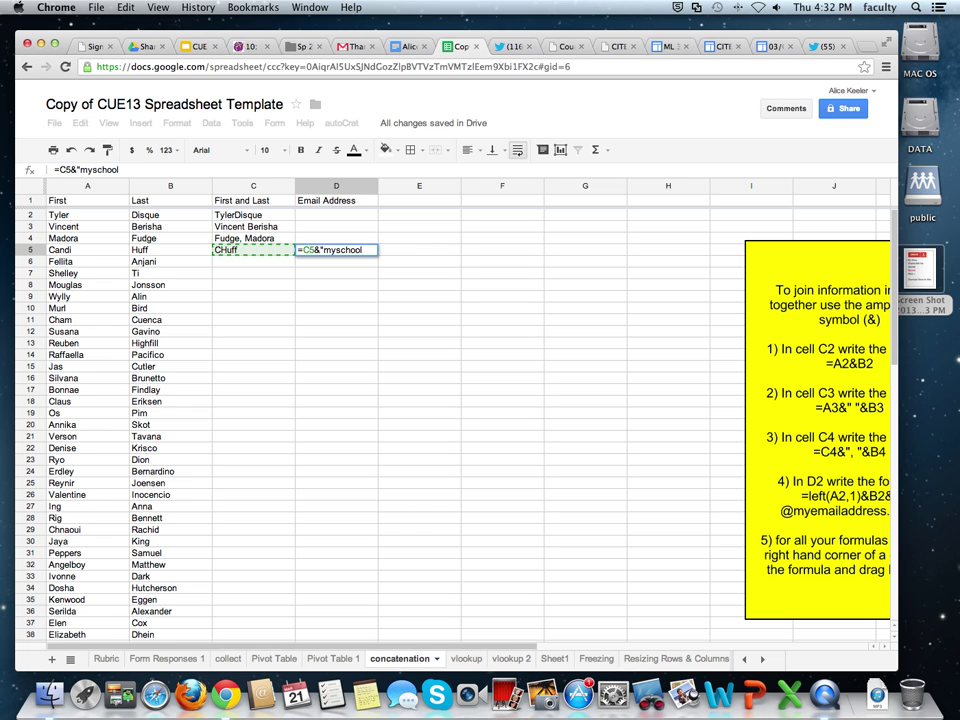
pyautogui.write('.k12.ca.us"')
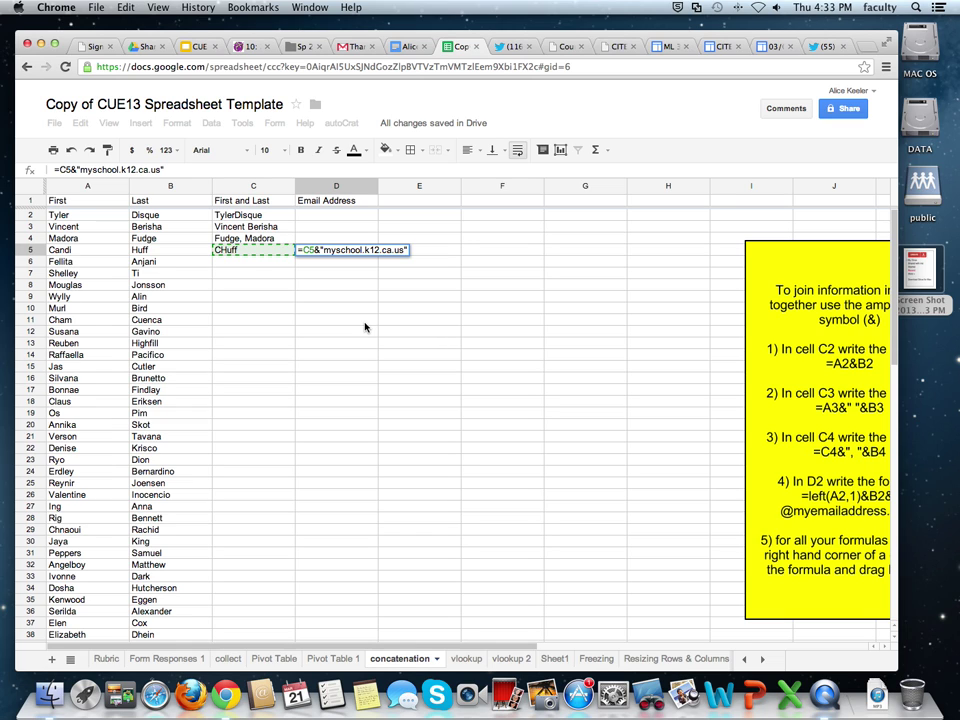
pyautogui.press('Return')
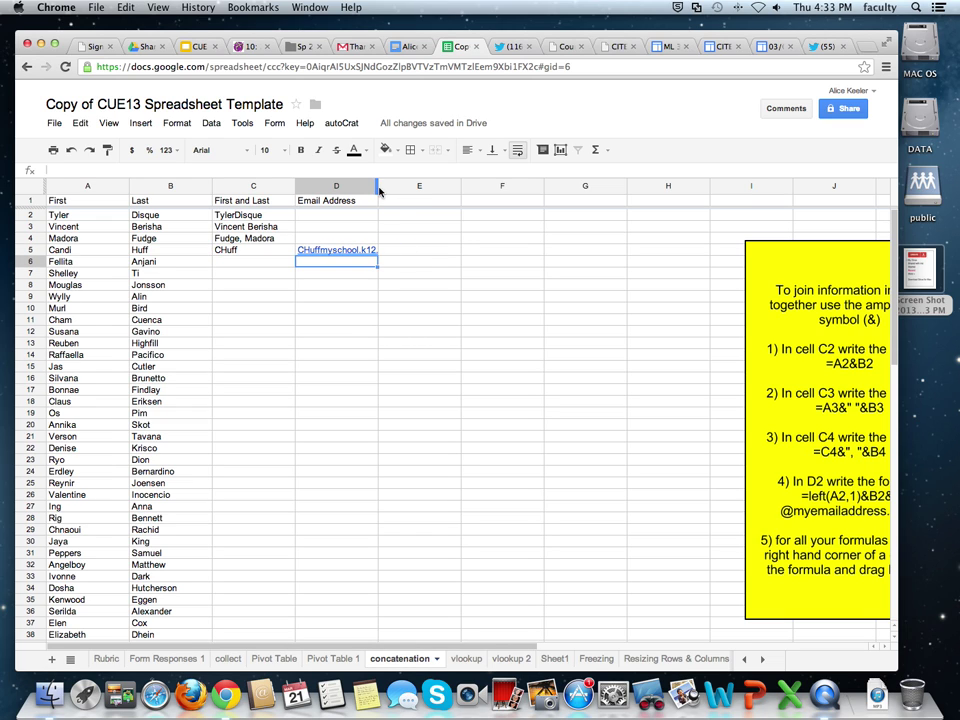
# Widen column D and fill the C5:D5 username and email formulas down the list
pyautogui.moveTo(377, 187); pyautogui.dragTo(394, 187)
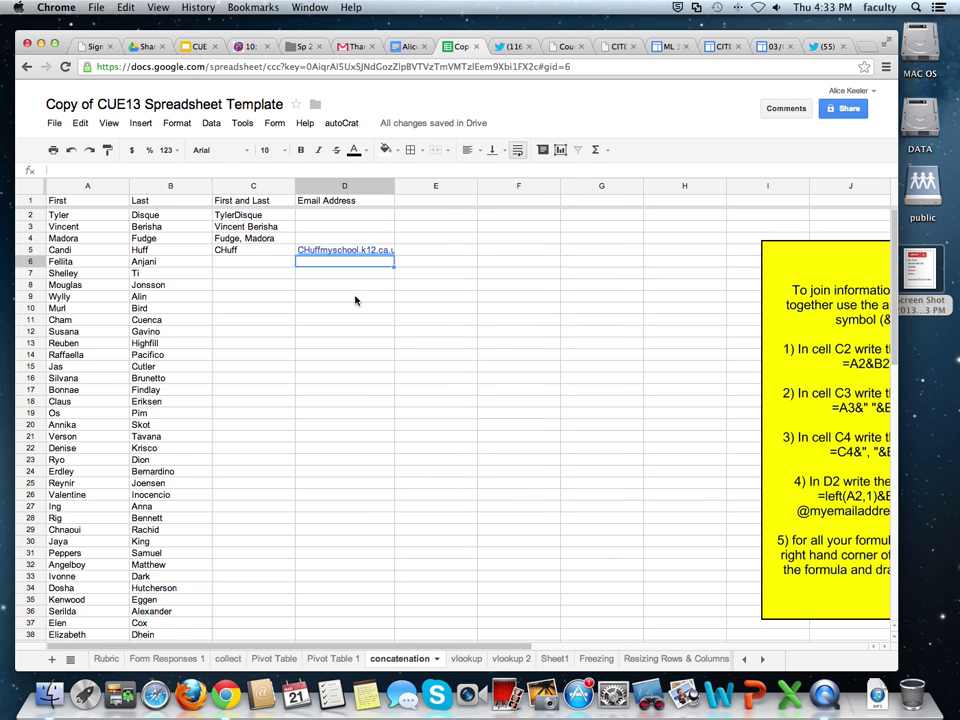
pyautogui.moveTo(279, 251); pyautogui.dragTo(302, 252)
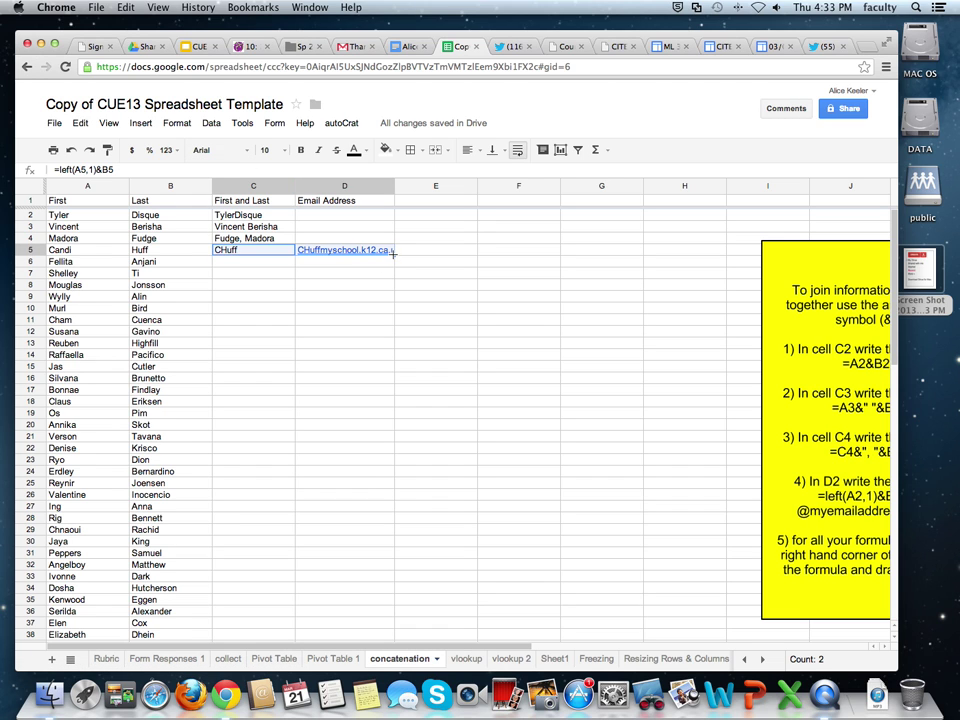
pyautogui.moveTo(393, 254); pyautogui.dragTo(452, 576)
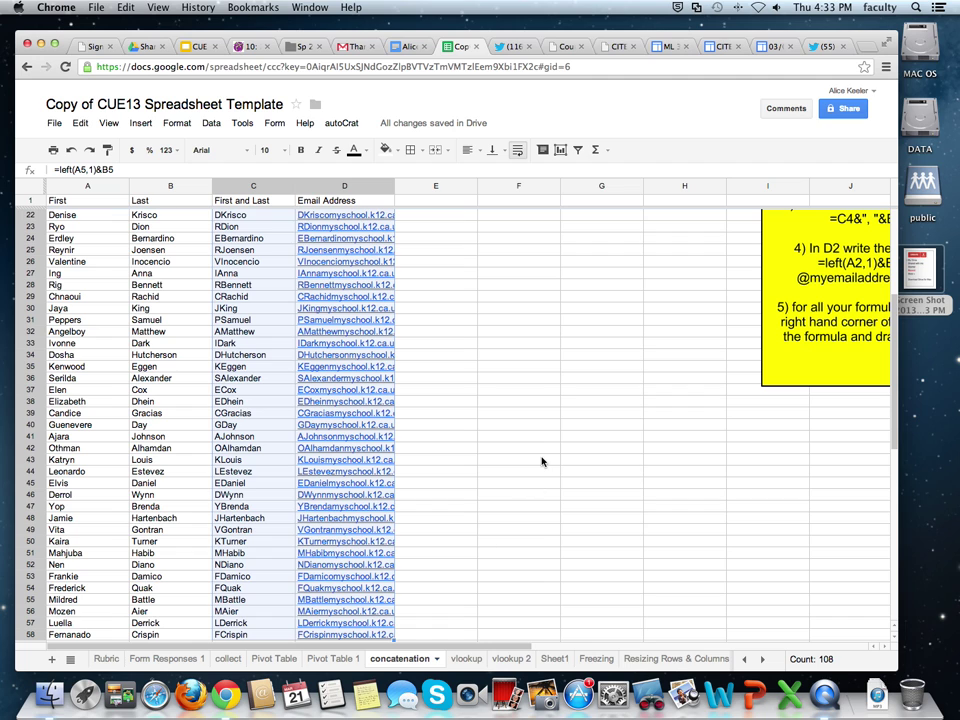
pyautogui.click(463, 660)
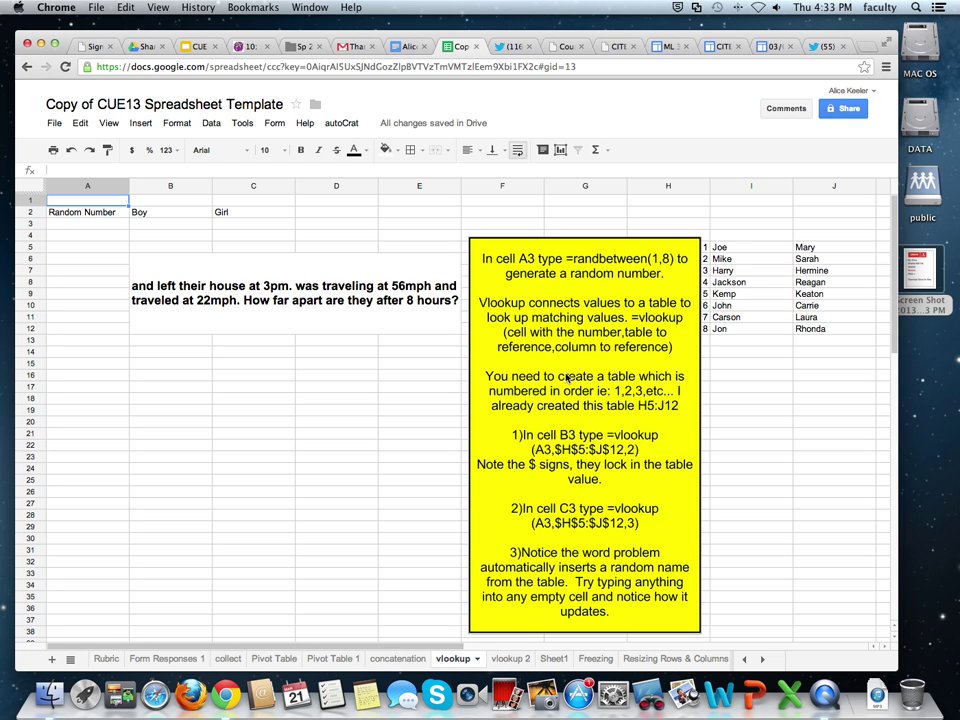
pyautogui.moveTo(592, 243)
pyautogui.moveTo(592, 243); pyautogui.dragTo(773, 391)
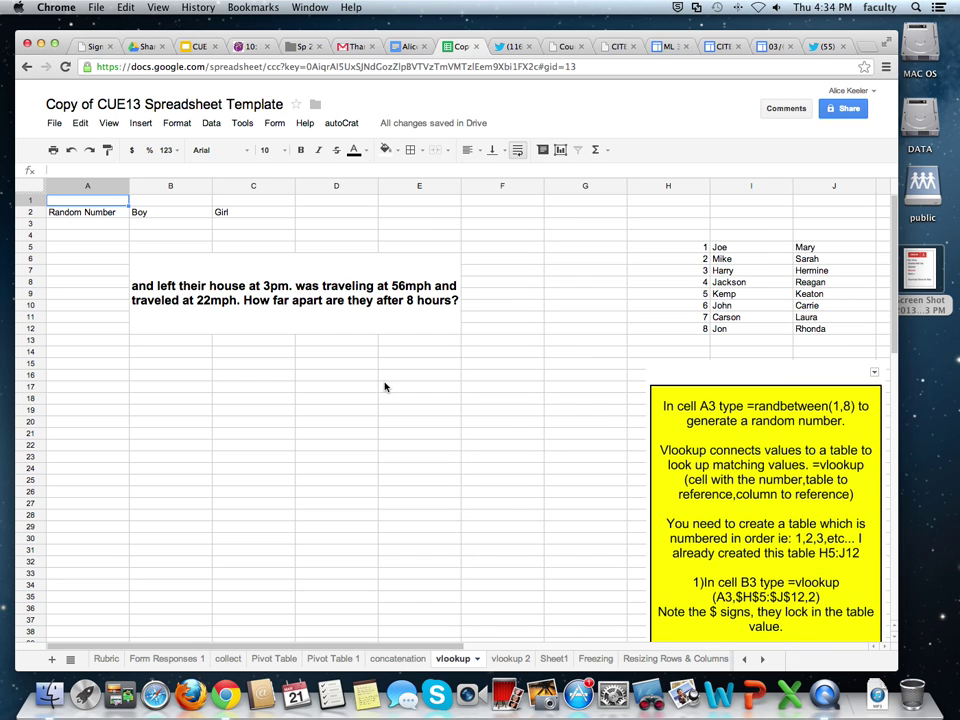
pyautogui.click(418, 304)
pyautogui.doubleClick(349, 305)
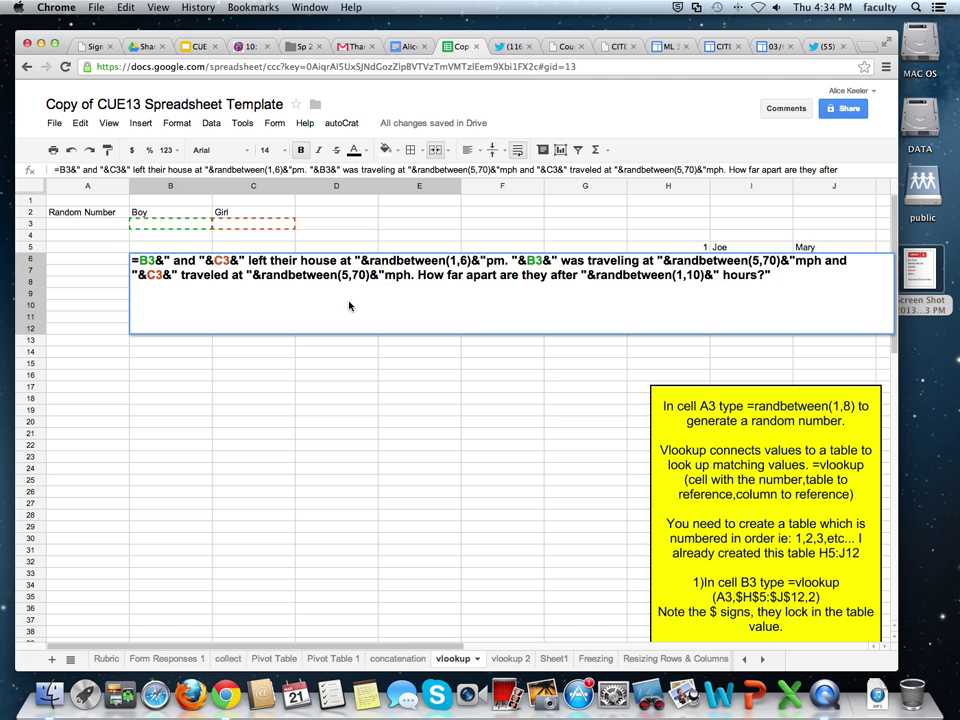
pyautogui.press('Return')
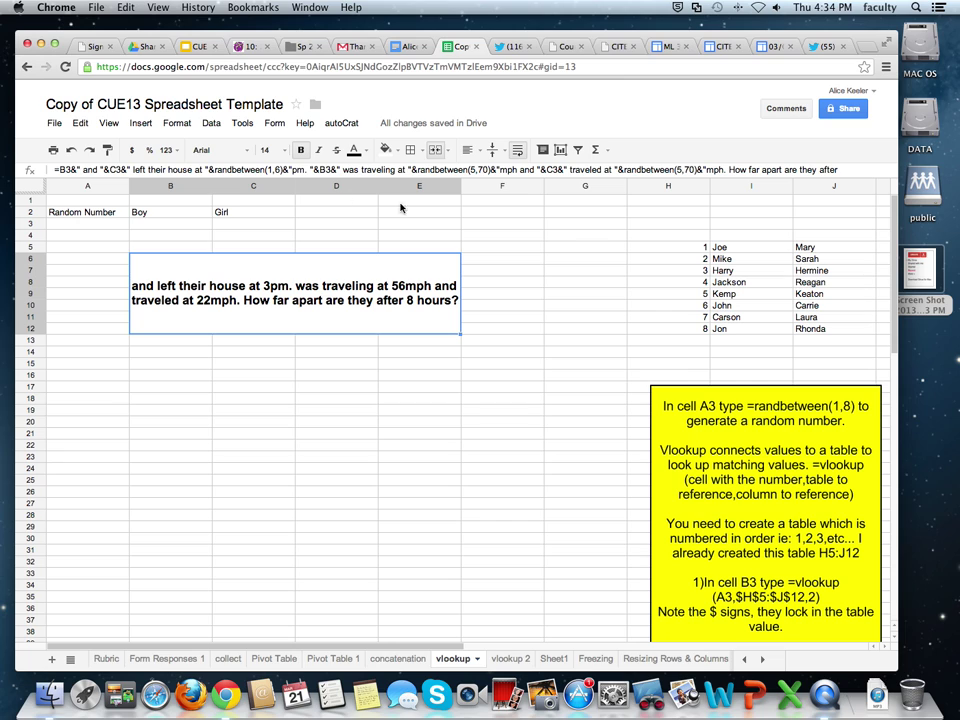
pyautogui.click(114, 226)
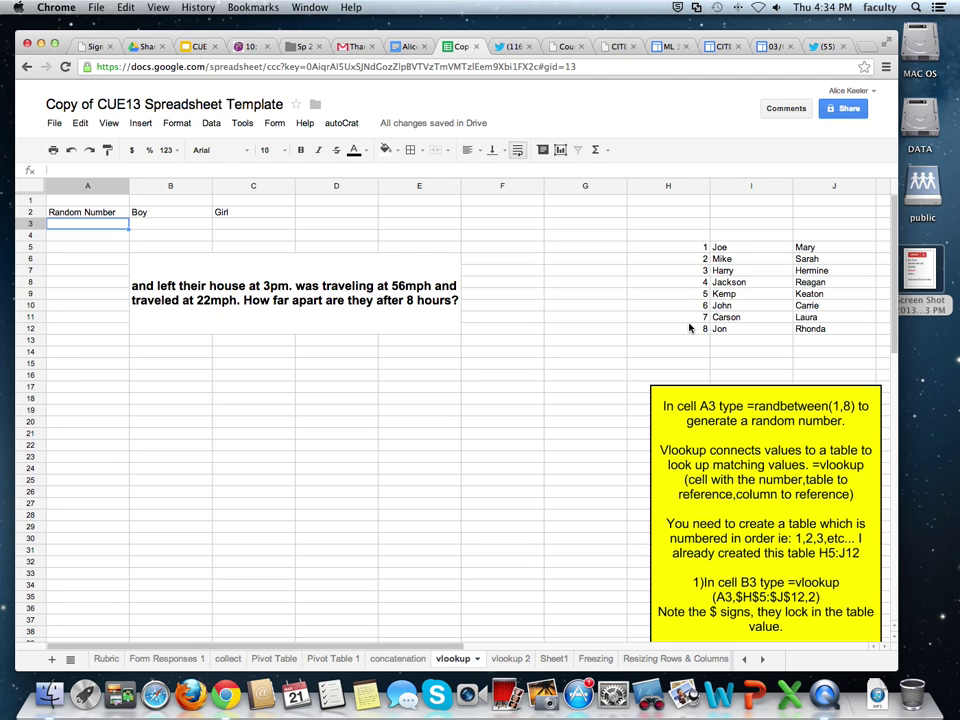
# Enter =randbetween(1,8) in A3 to generate a random number from 1 to 8
pyautogui.write('=')
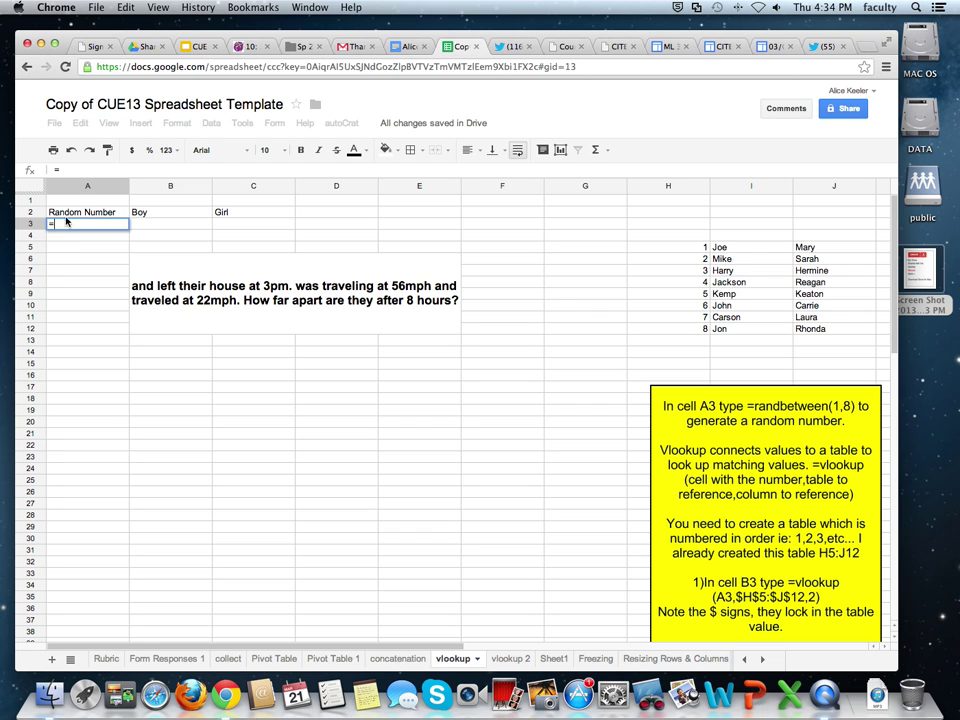
pyautogui.write('ra')
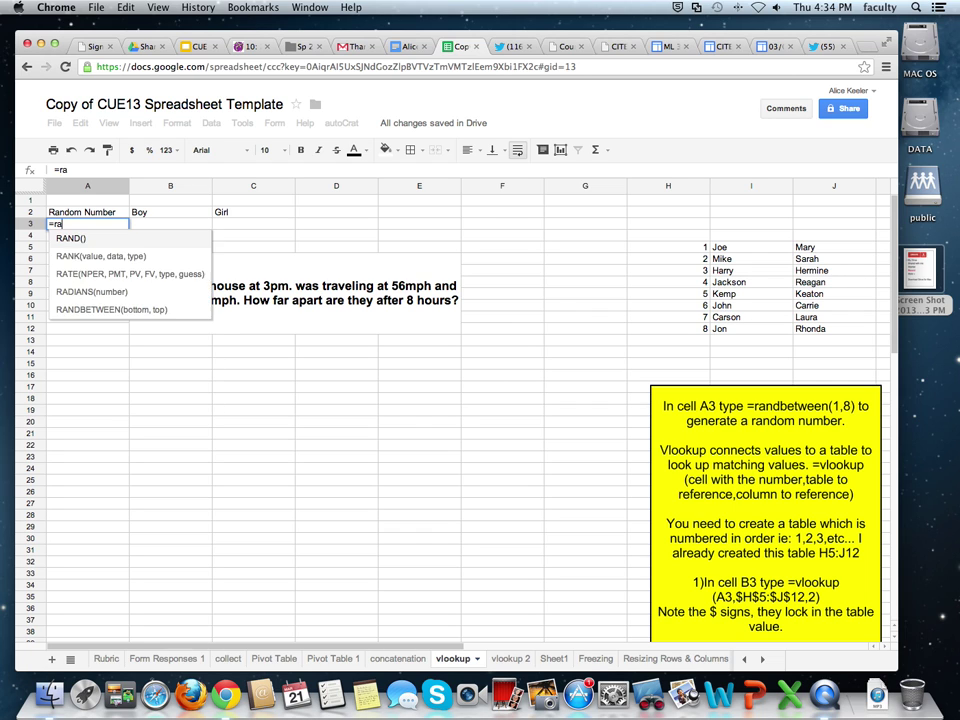
pyautogui.write('ndbetwe')
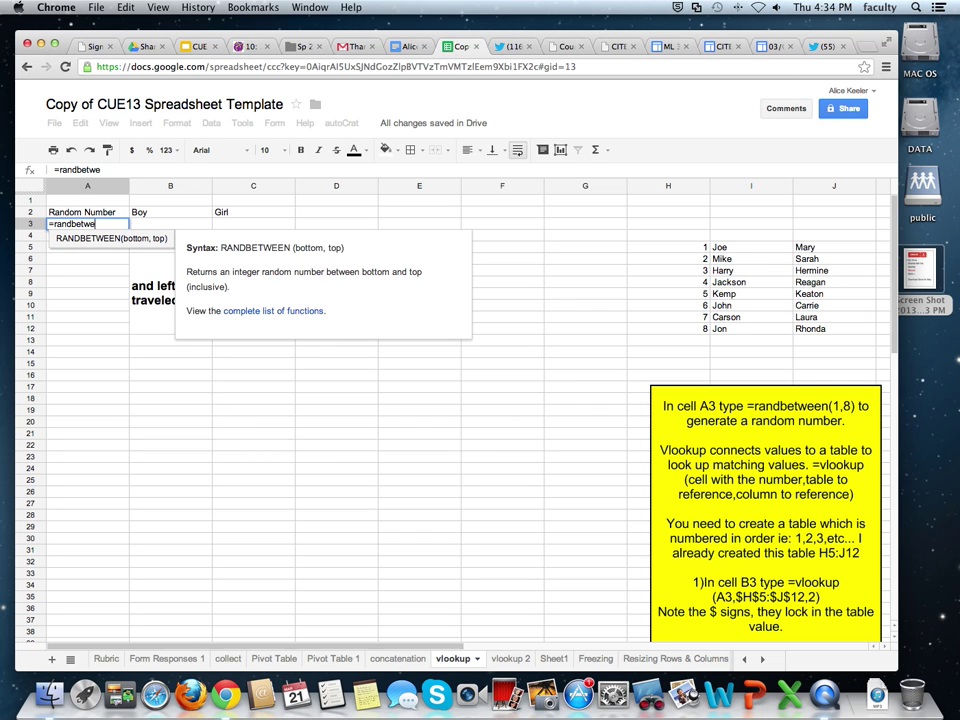
pyautogui.write('en(')
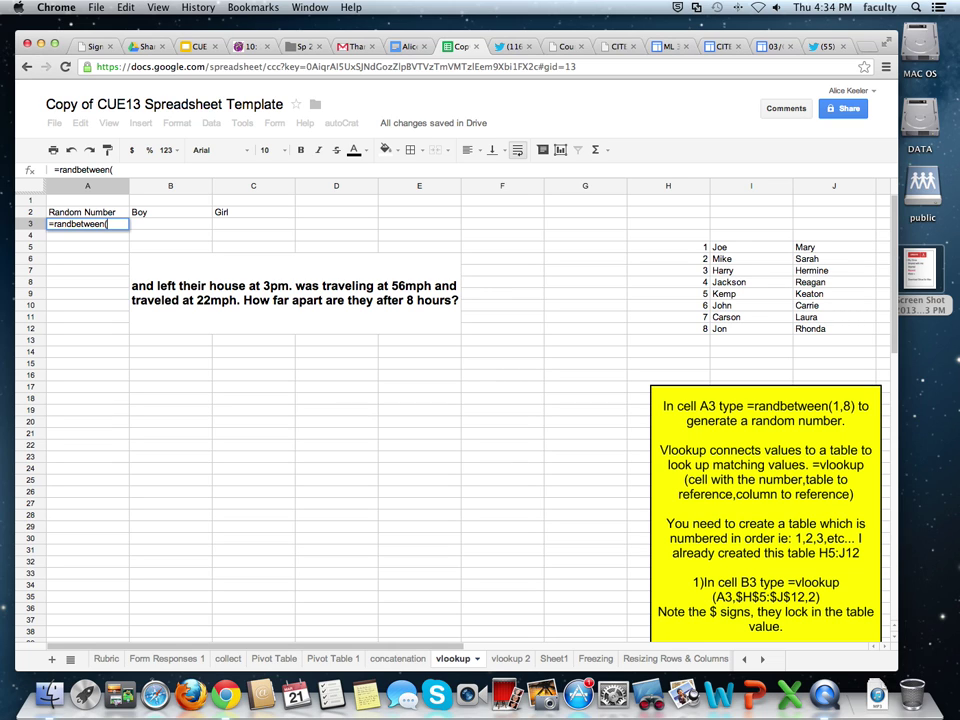
pyautogui.write('1,8)')
pyautogui.press('Return')
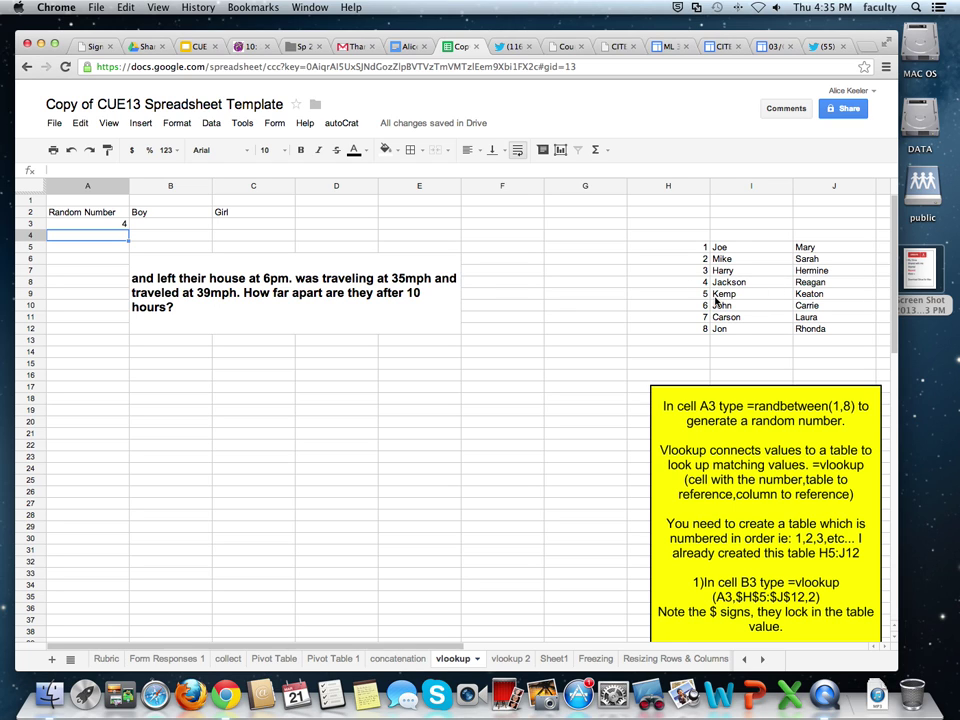
# In B3, write =vlookup(A3,H5:J12,2) to look up the boy's name from the name table
pyautogui.click(182, 226)
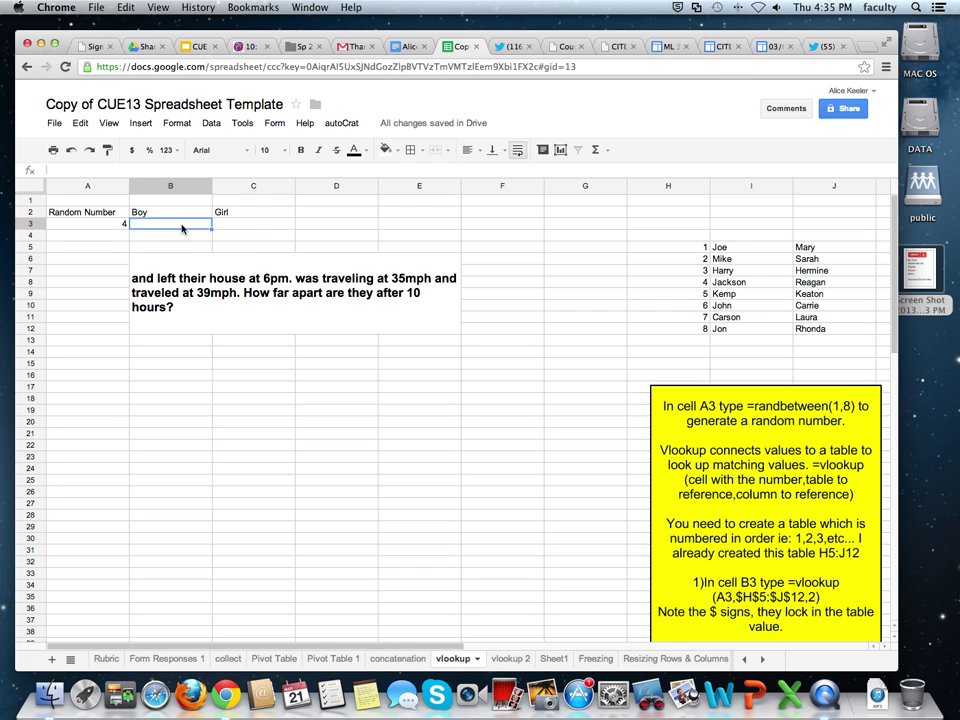
pyautogui.write('=vlo')
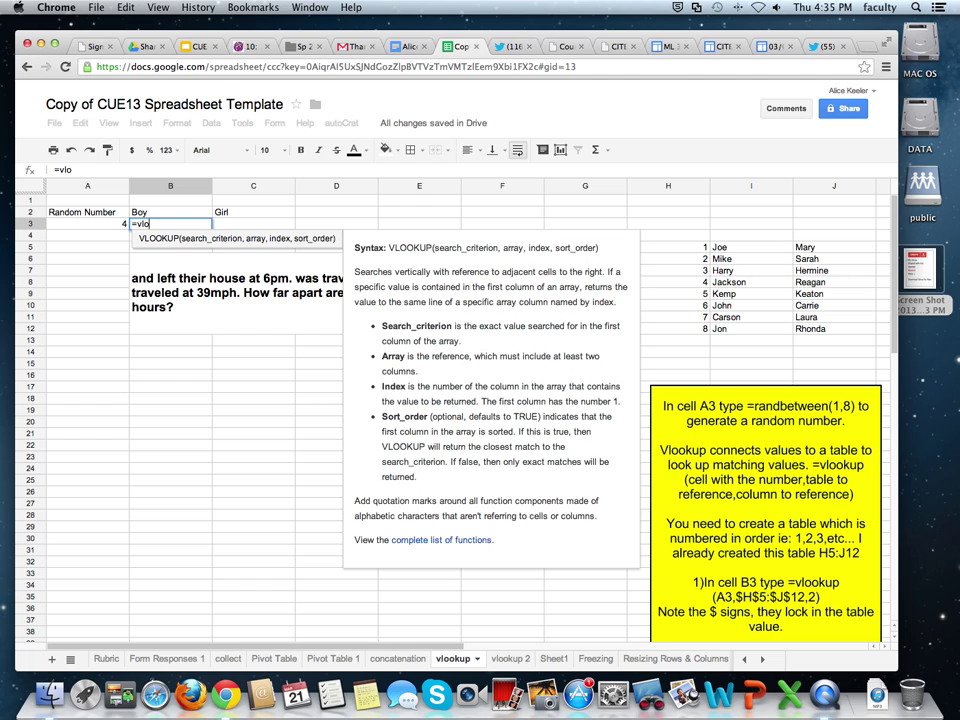
pyautogui.write('okup(')
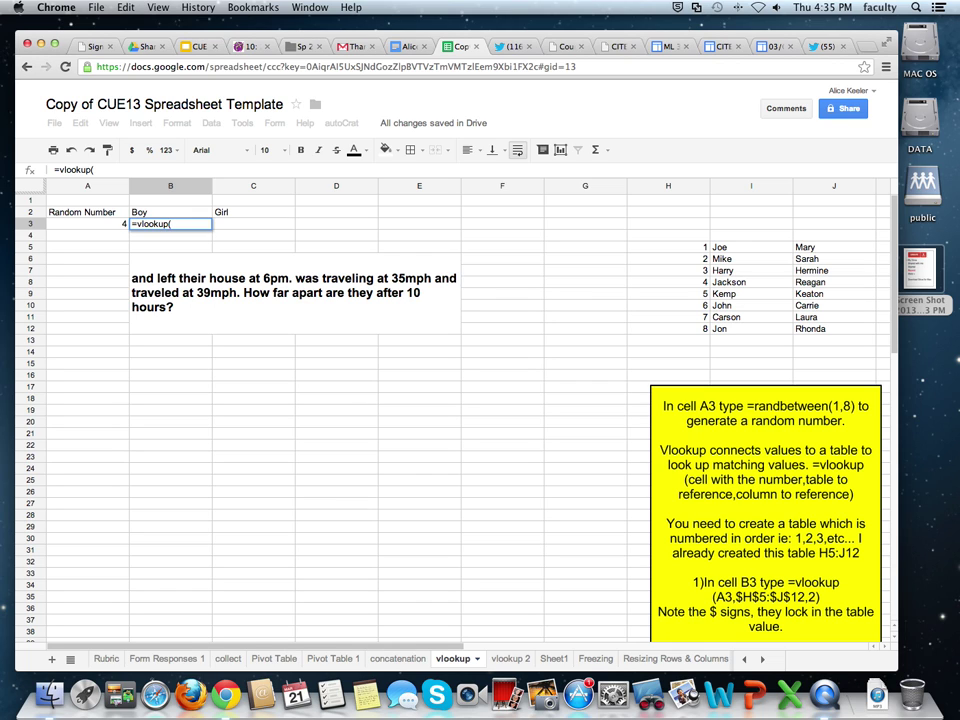
pyautogui.click(115, 225)
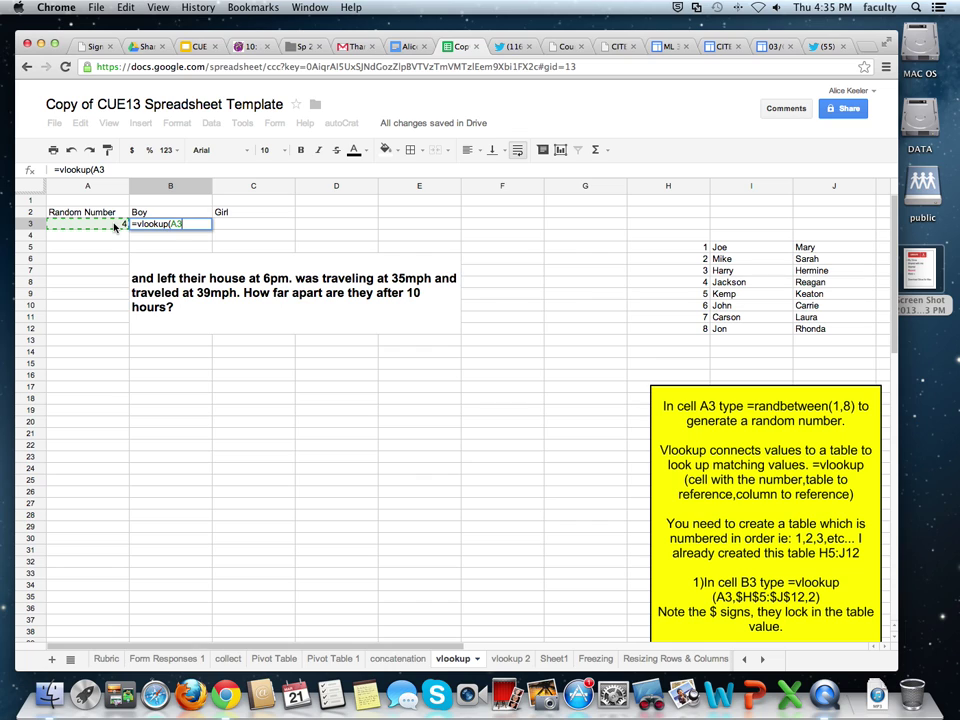
pyautogui.write(',')
pyautogui.moveTo(695, 248)
pyautogui.mouseDown()
pyautogui.moveTo(821, 346)
pyautogui.moveTo(825, 338)
pyautogui.mouseUp()
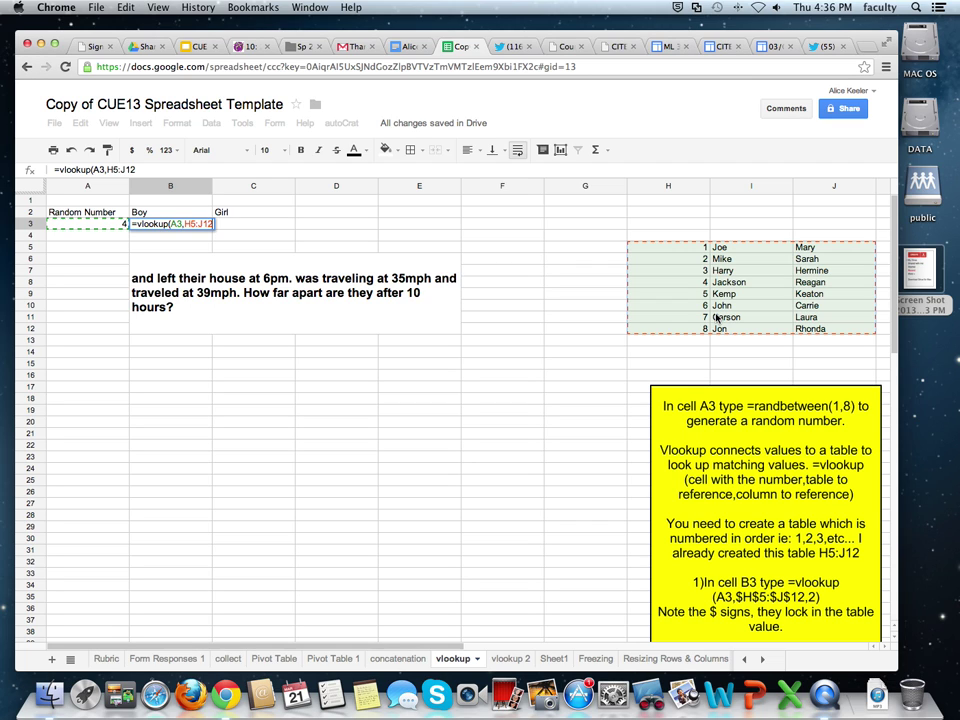
pyautogui.write(',2')
pyautogui.write(')')
pyautogui.scroll(-10, 173, 237)
pyautogui.scroll(-1, 173, 237)
pyautogui.scroll(10, 173, 237)
# Make the lookup range absolute as $H$5:$J$12 and commit the B3 formula
pyautogui.click(184, 224)
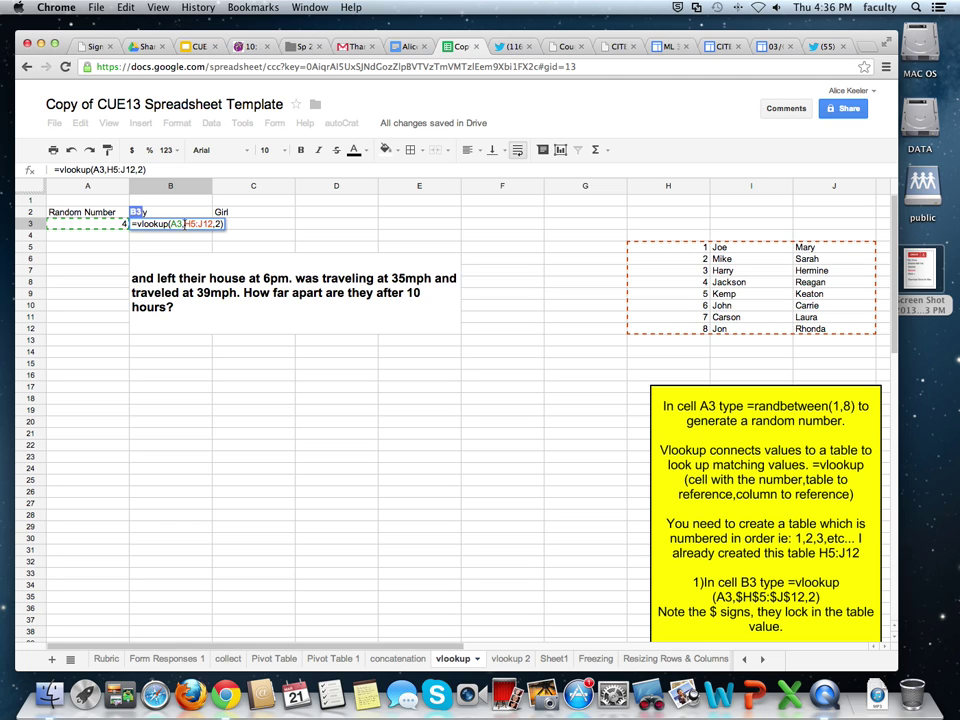
pyautogui.write('$')
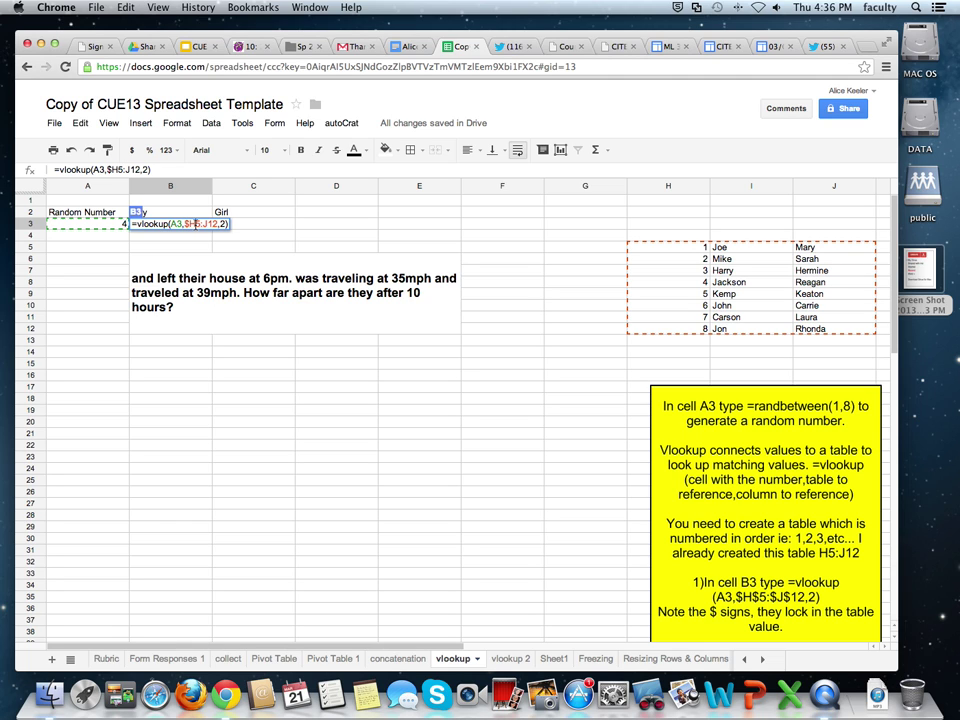
pyautogui.click(196, 224)
pyautogui.write('$')
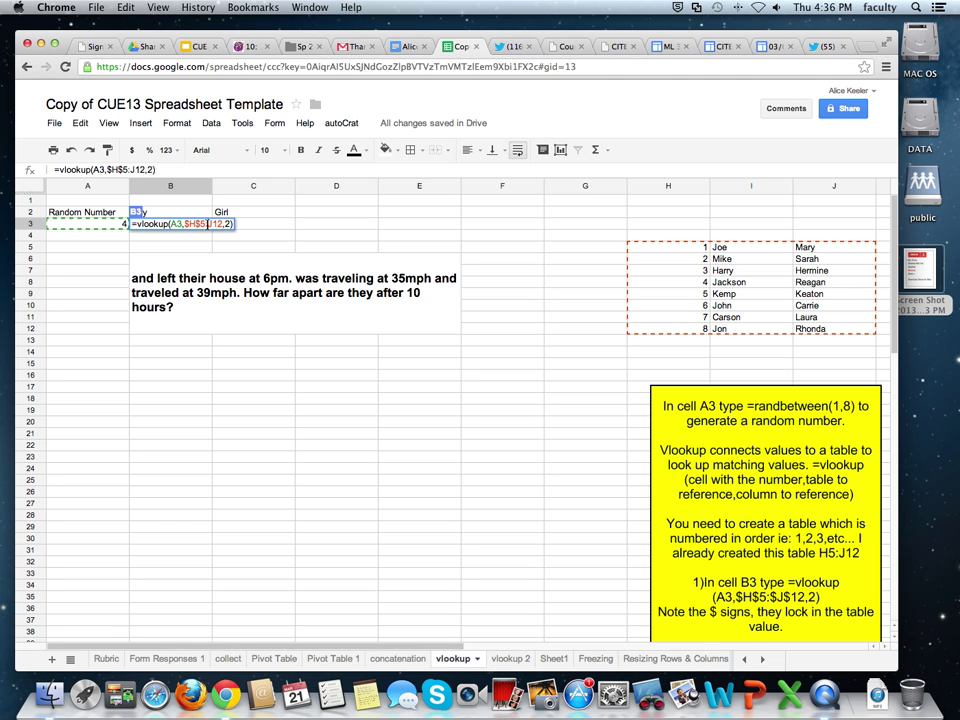
pyautogui.click(205, 224)
pyautogui.write('$')
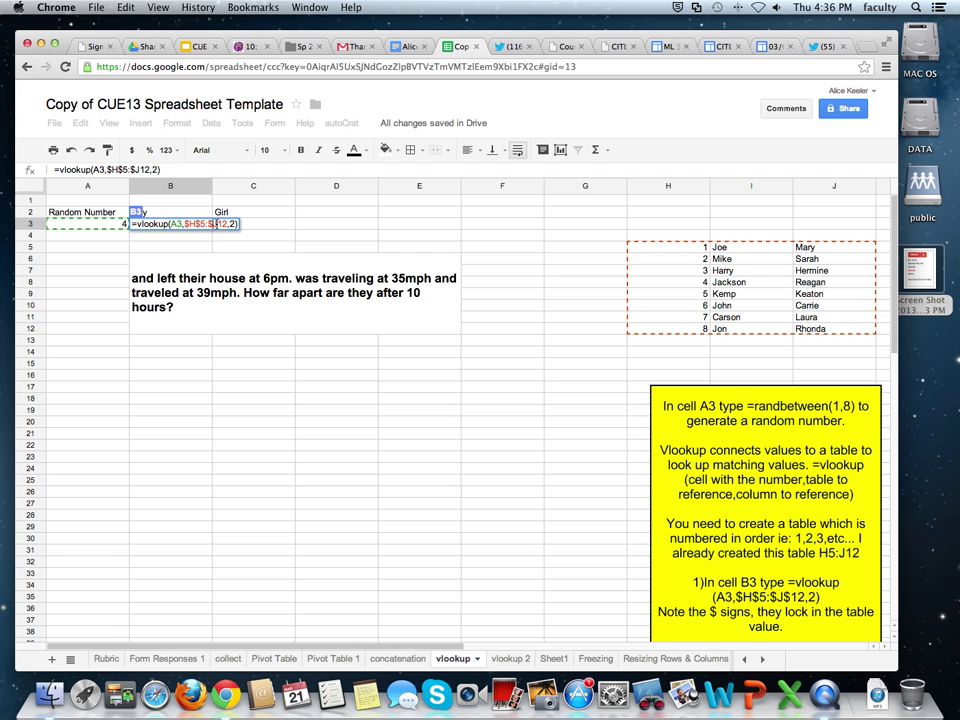
pyautogui.click(213, 224)
pyautogui.write('$')
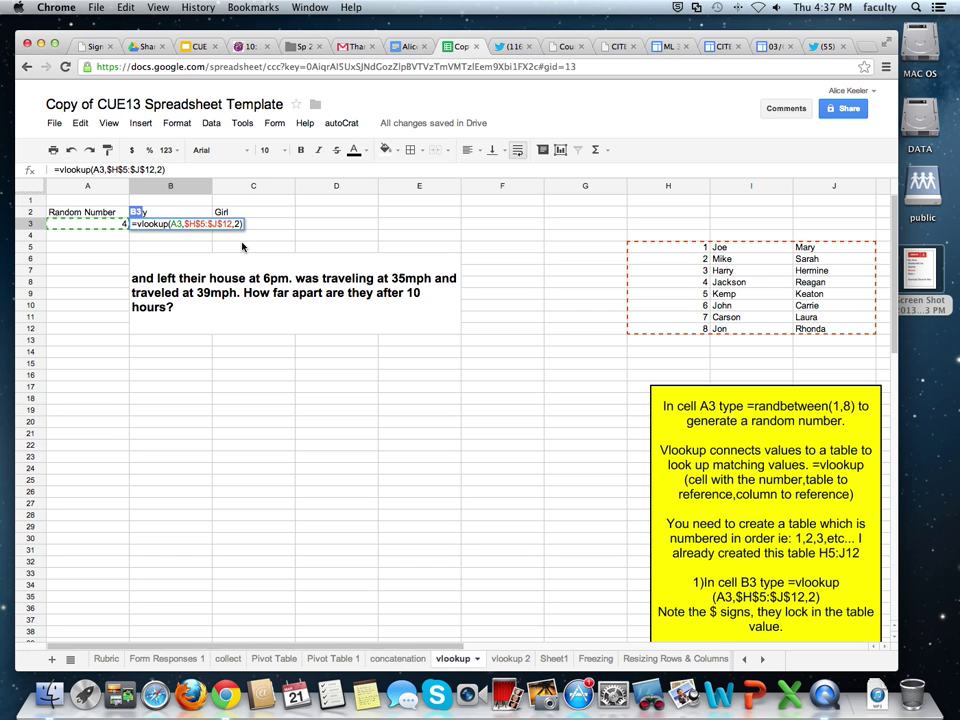
pyautogui.press('Return')
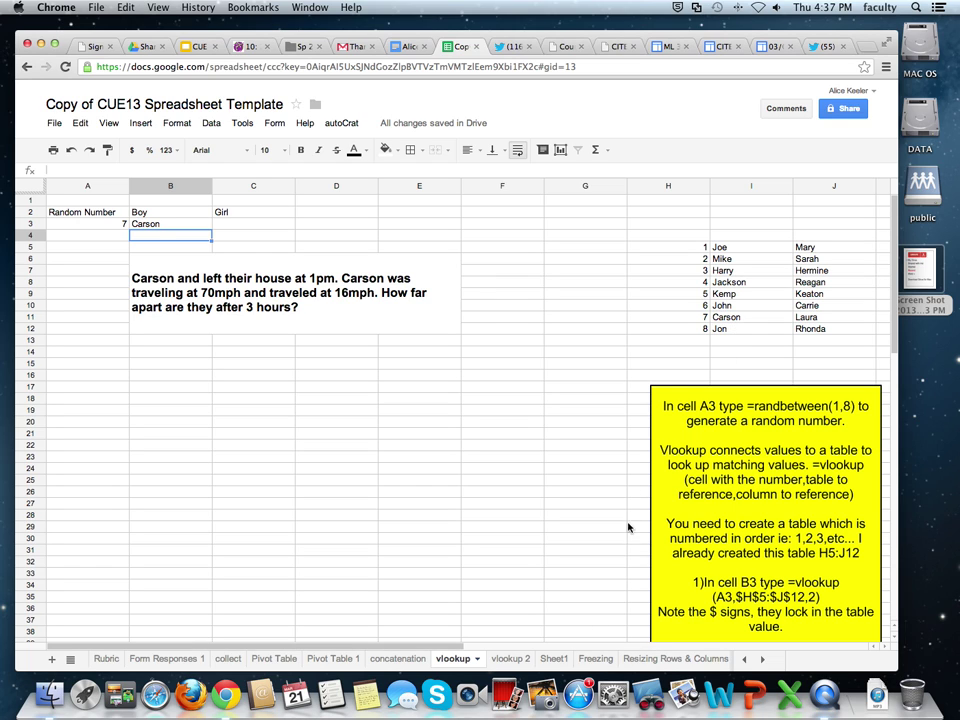
# Enter =vlookup(A3,$H$5:$J$12,3) in C3 to pull the girl's name from column 3
pyautogui.click(231, 223)
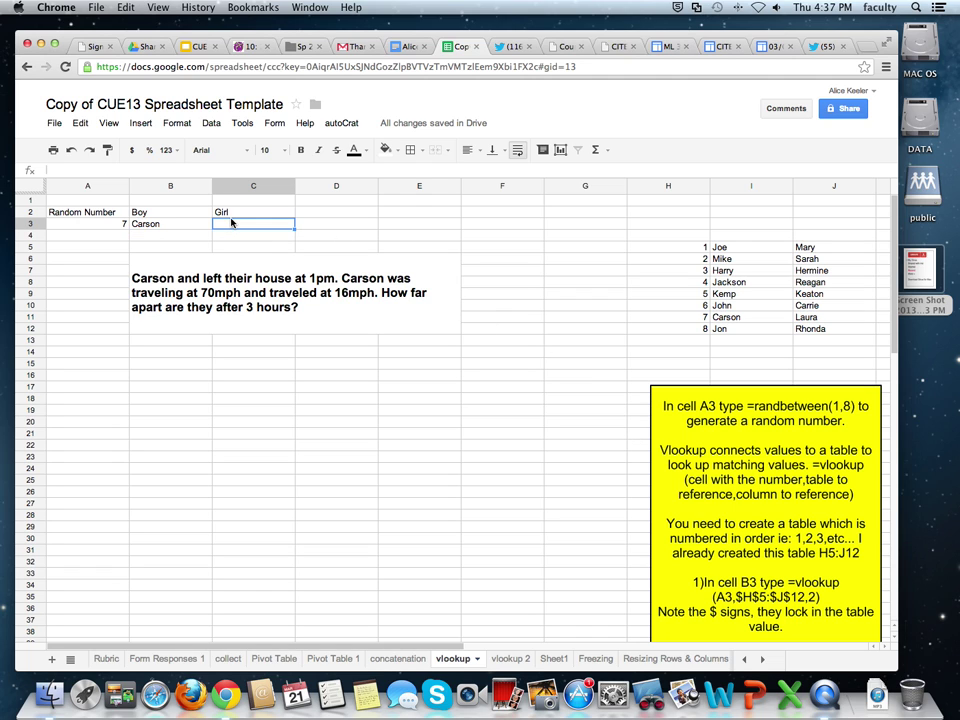
pyautogui.write('=v')
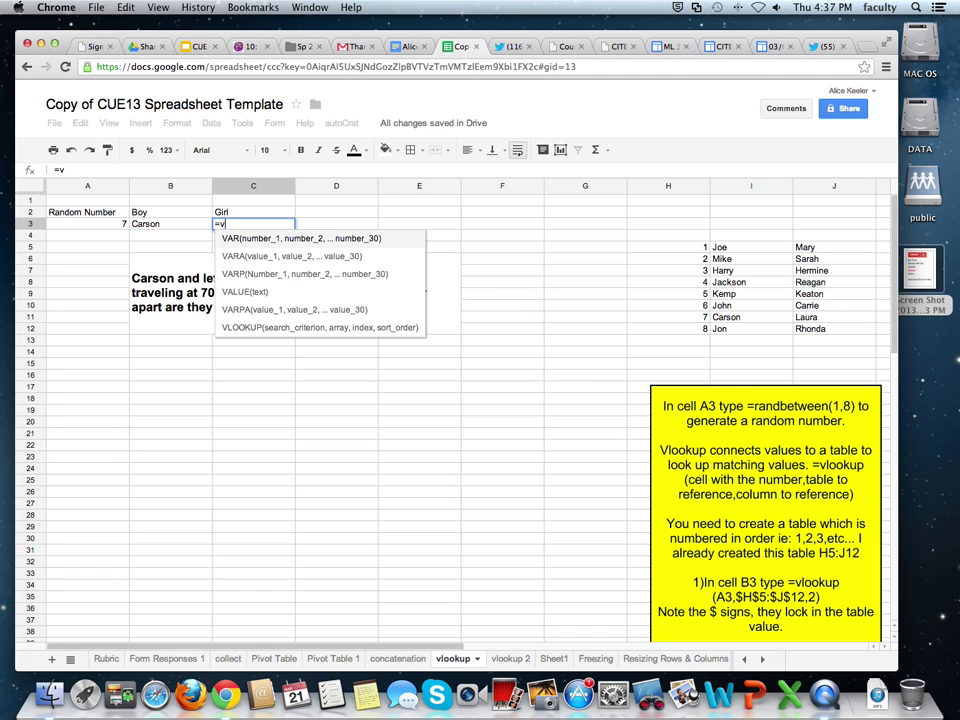
pyautogui.write('ol')
pyautogui.press('BackSpace')
pyautogui.press('BackSpace')
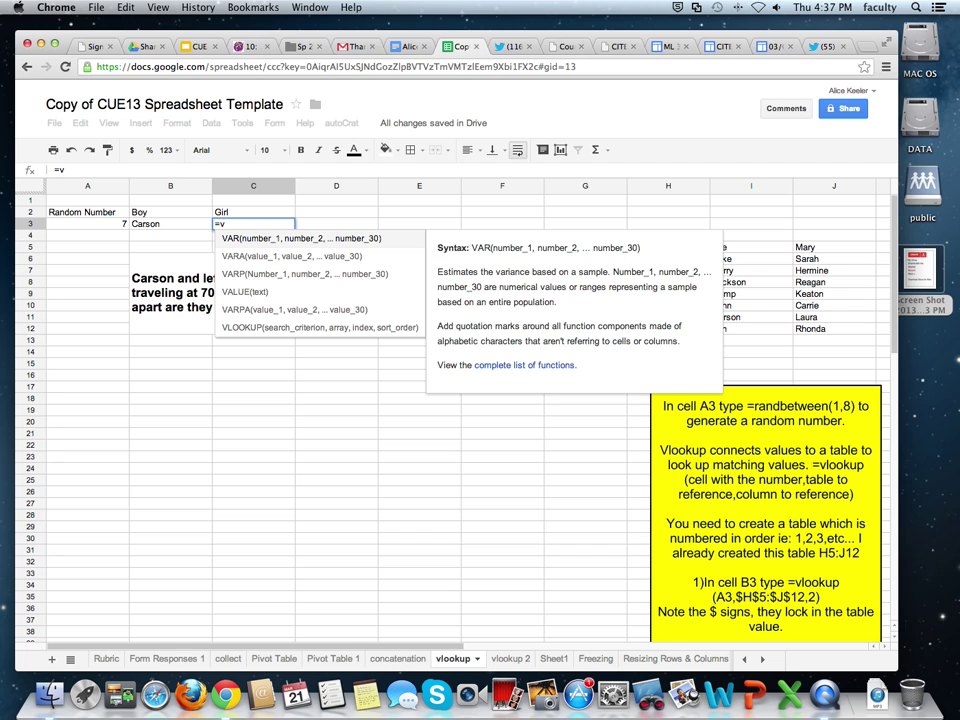
pyautogui.write('lookip')
pyautogui.press('BackSpace')
pyautogui.press('BackSpace')
pyautogui.write('up')
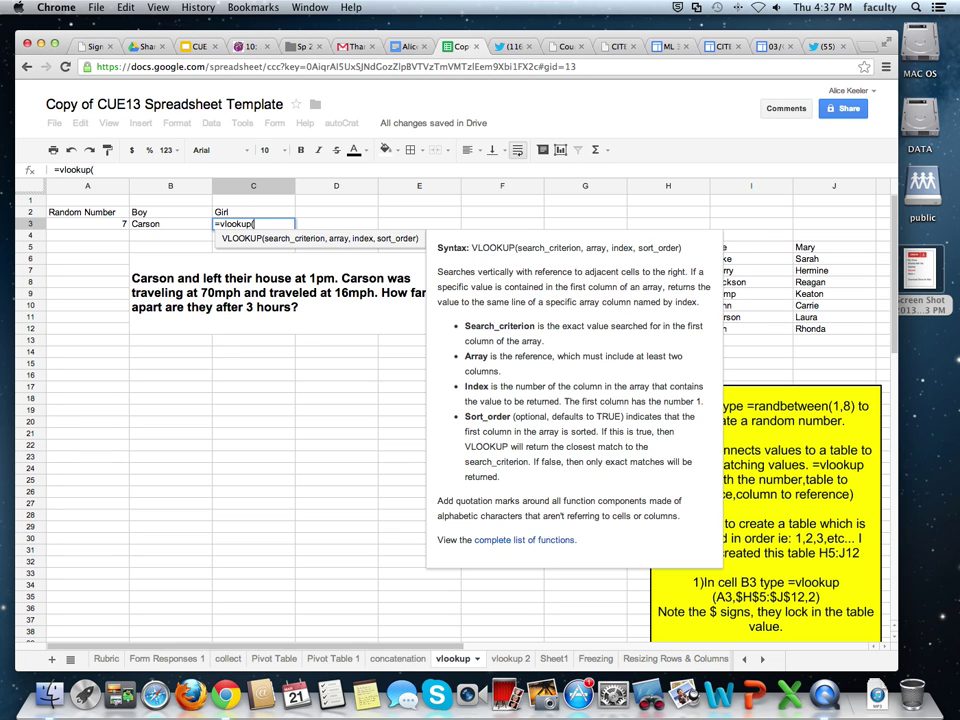
pyautogui.write('(')
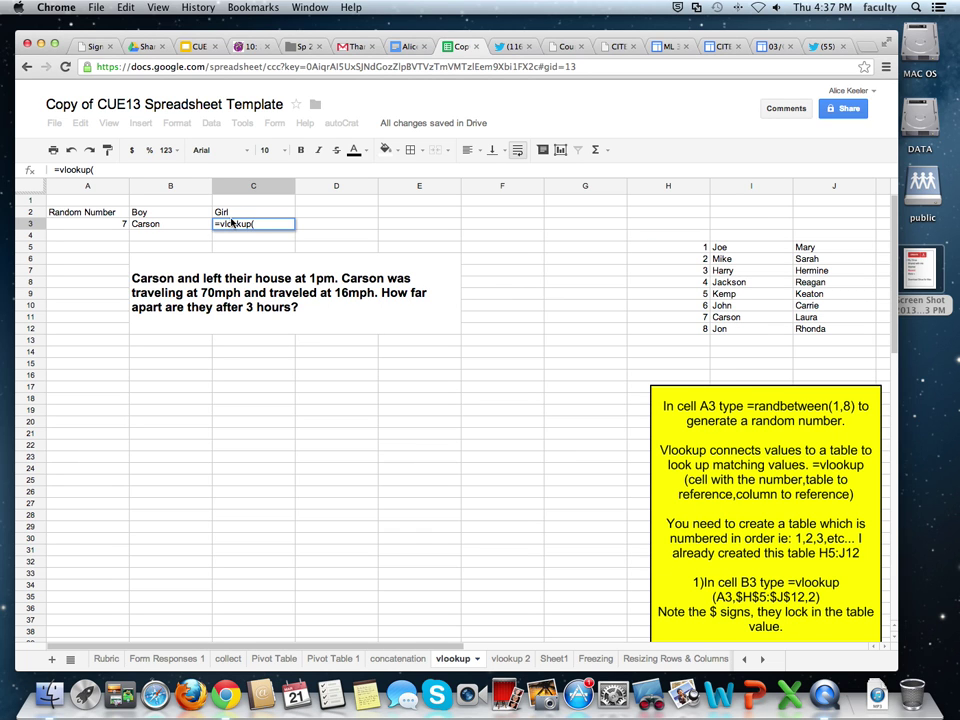
pyautogui.click(95, 231)
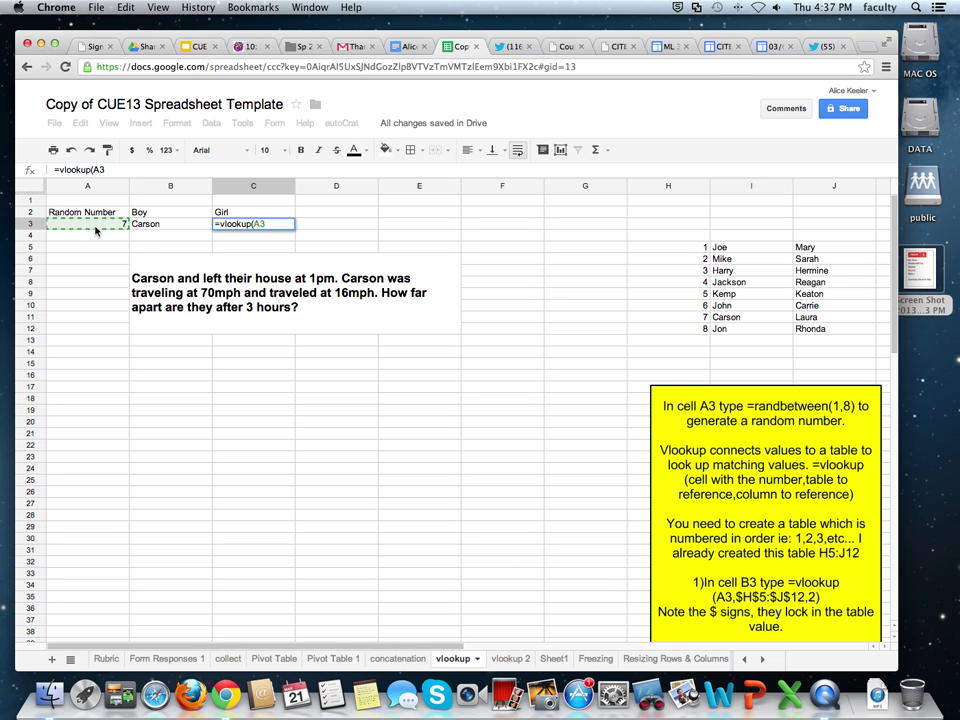
pyautogui.write(',')
pyautogui.moveTo(690, 247); pyautogui.dragTo(822, 330)
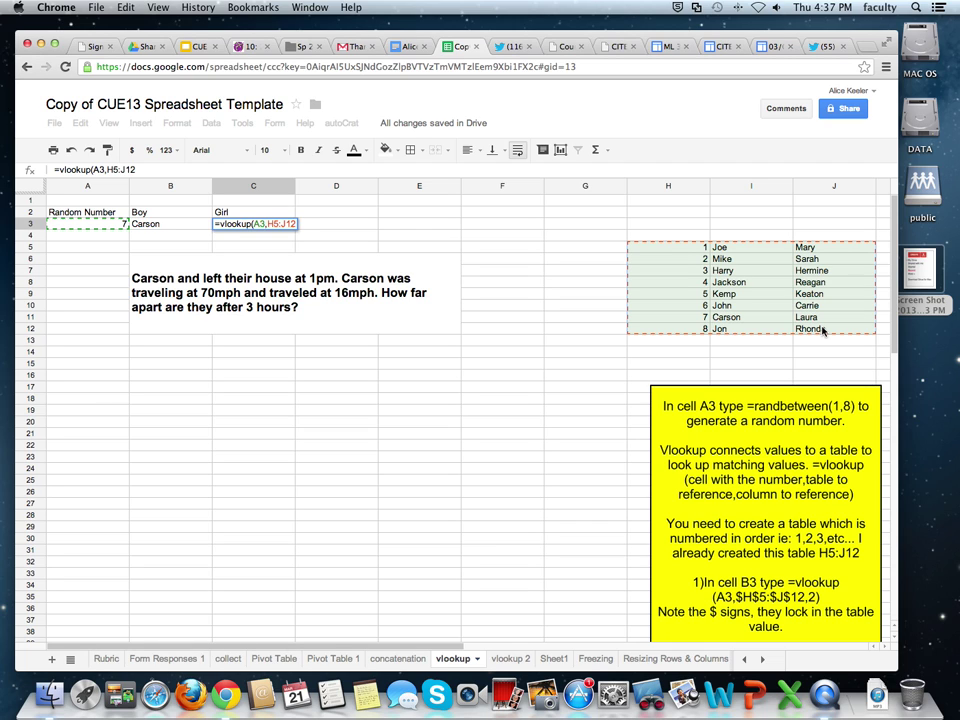
pyautogui.write(',')
pyautogui.write('3)')
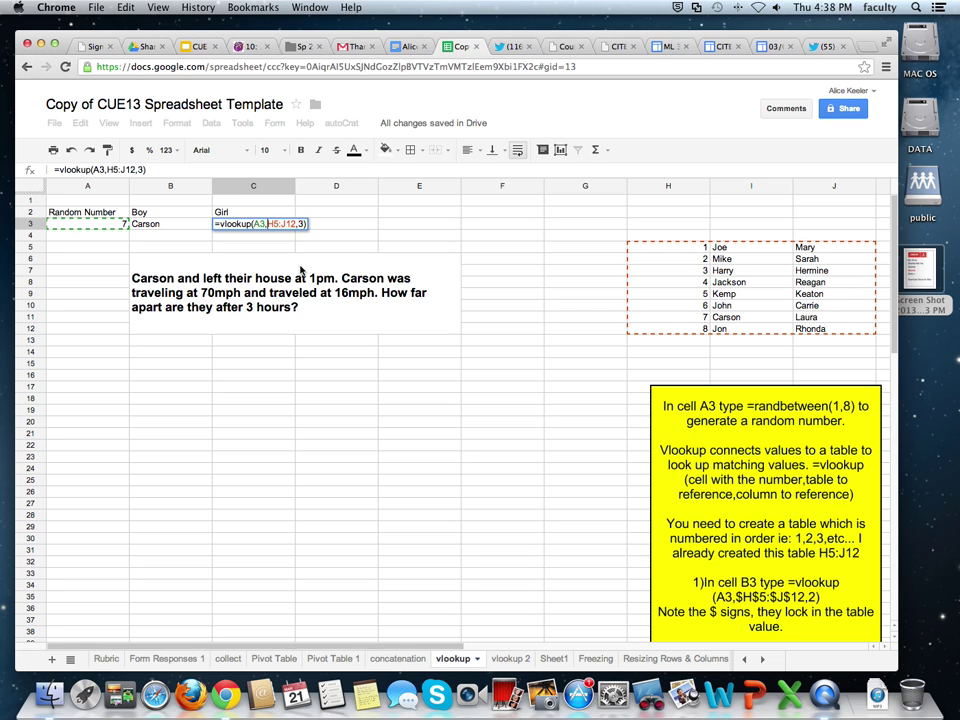
pyautogui.write('$H')
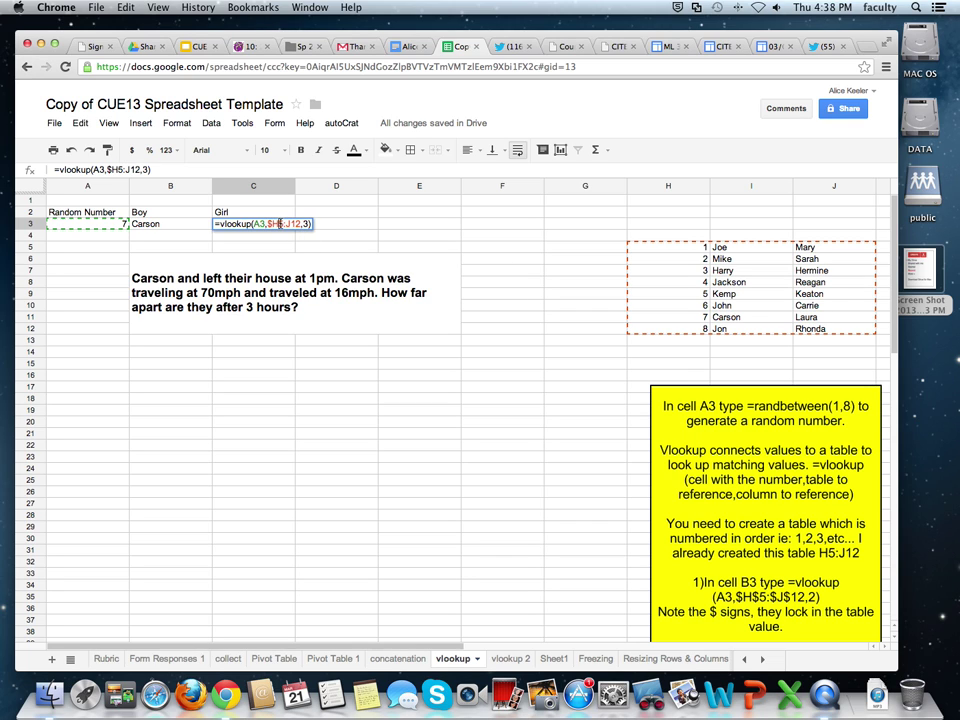
pyautogui.write('$5:')
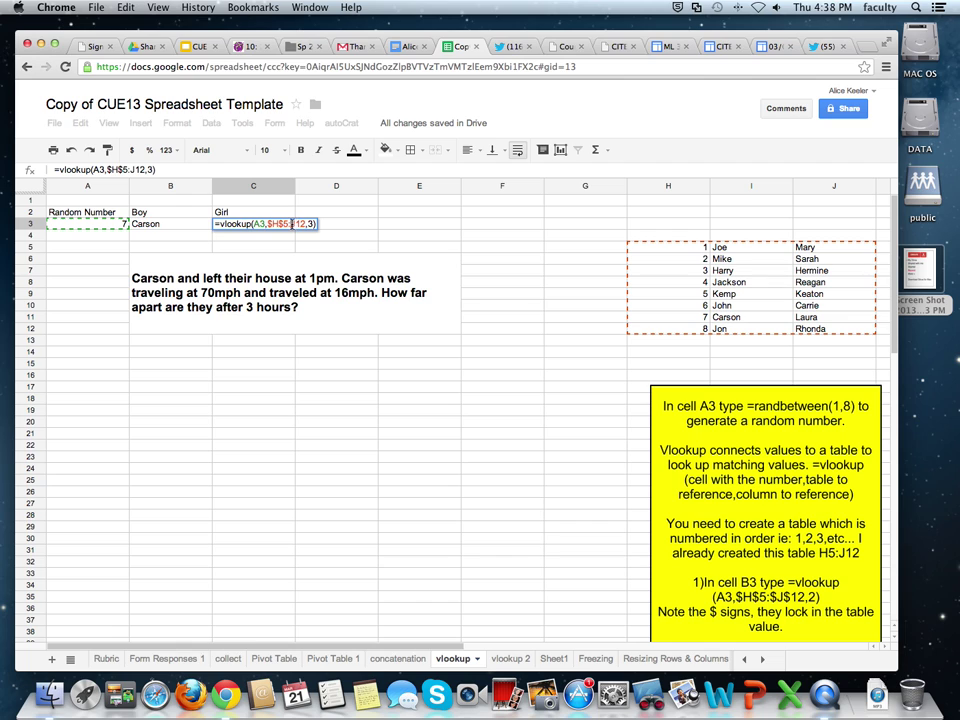
pyautogui.write('$J$')
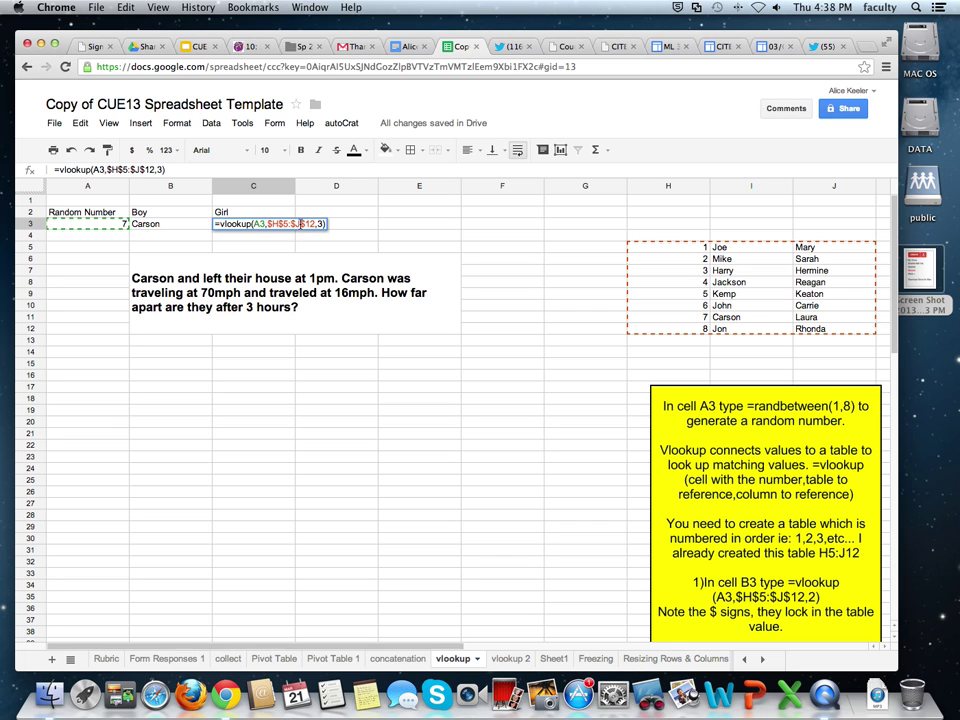
pyautogui.press('Return')
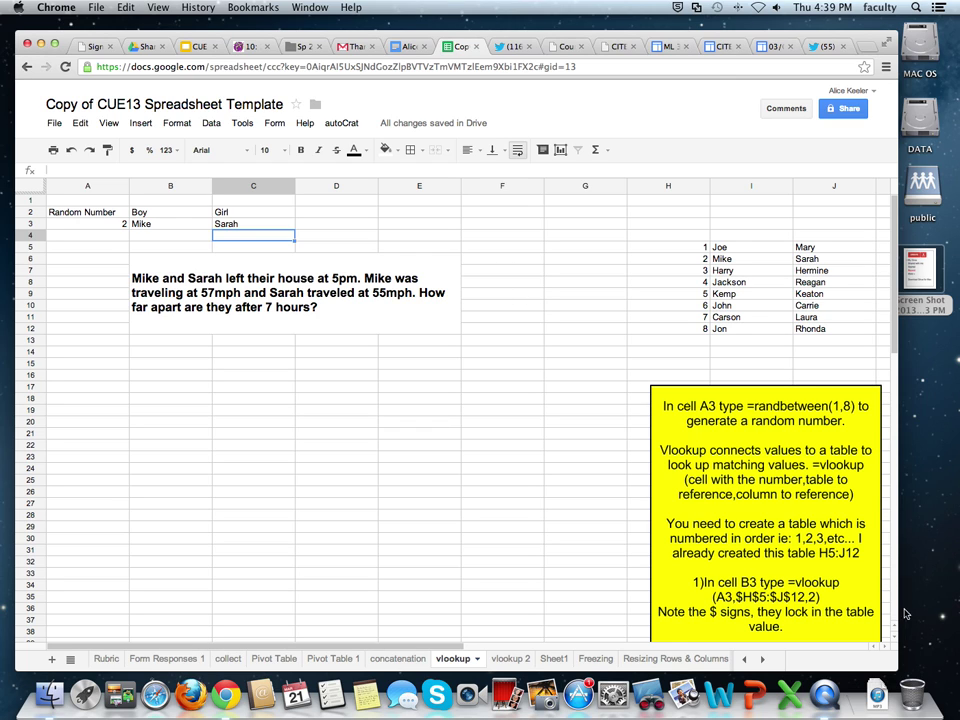
# Switch to the vlookup 2 sheet
pyautogui.click(510, 659)
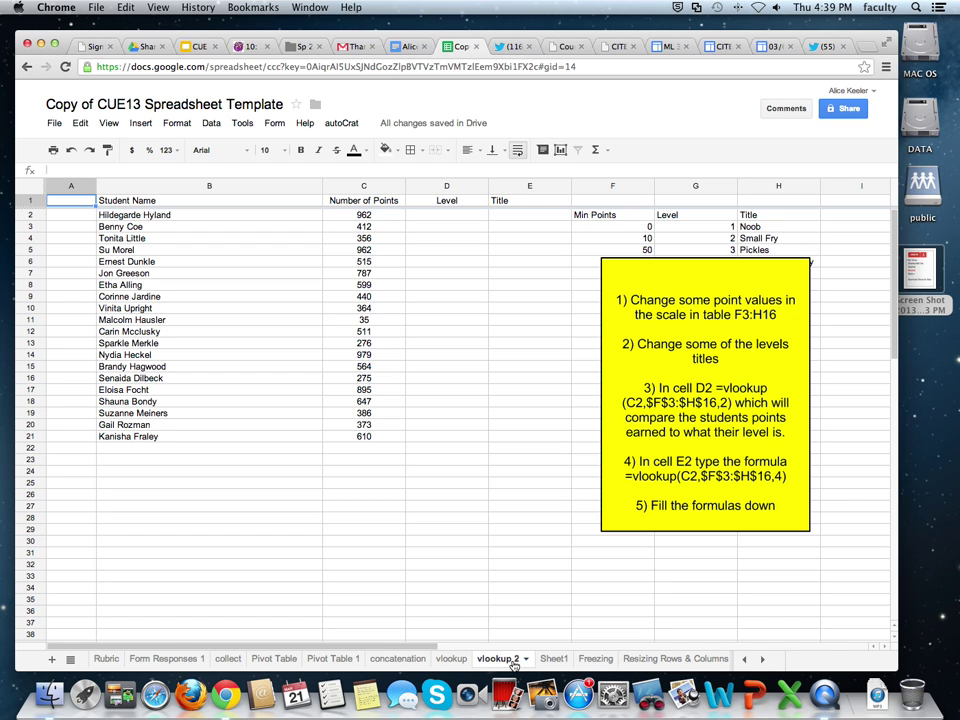
# Drag the yellow instruction box to the lower right, uncovering the levels table, e.g. level 7 Sparkly
pyautogui.click(685, 320)
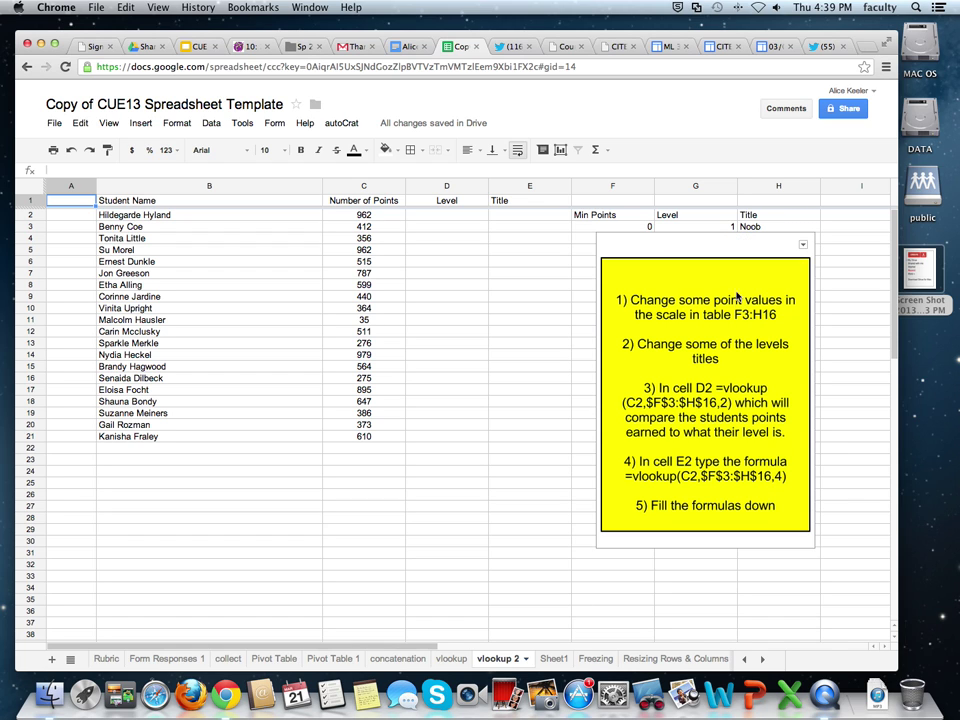
pyautogui.moveTo(738, 251); pyautogui.dragTo(812, 465)
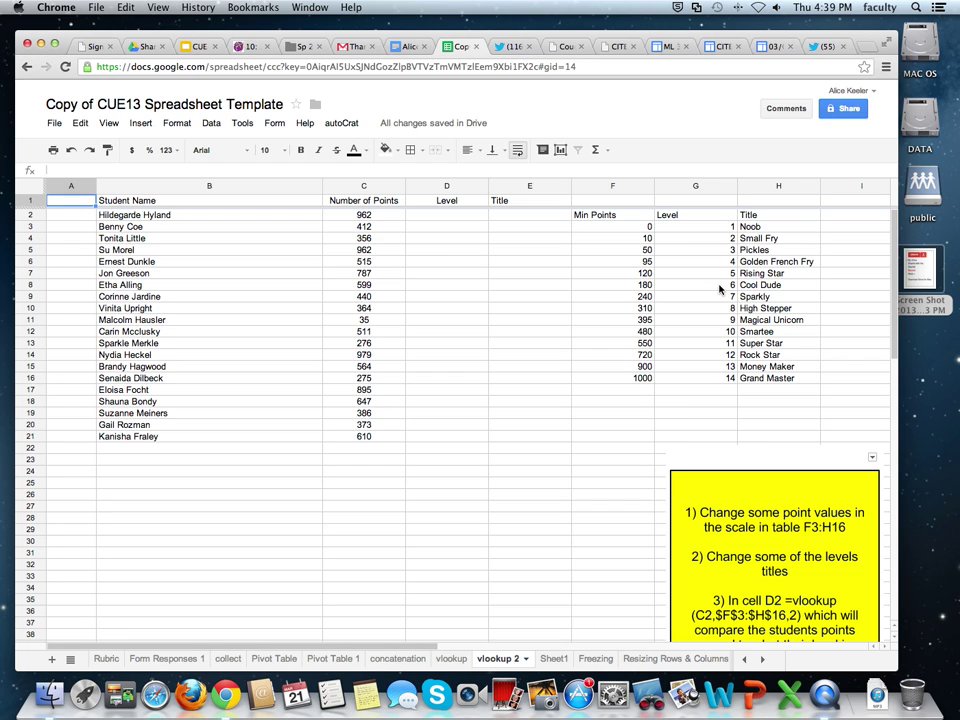
pyautogui.click(719, 296)
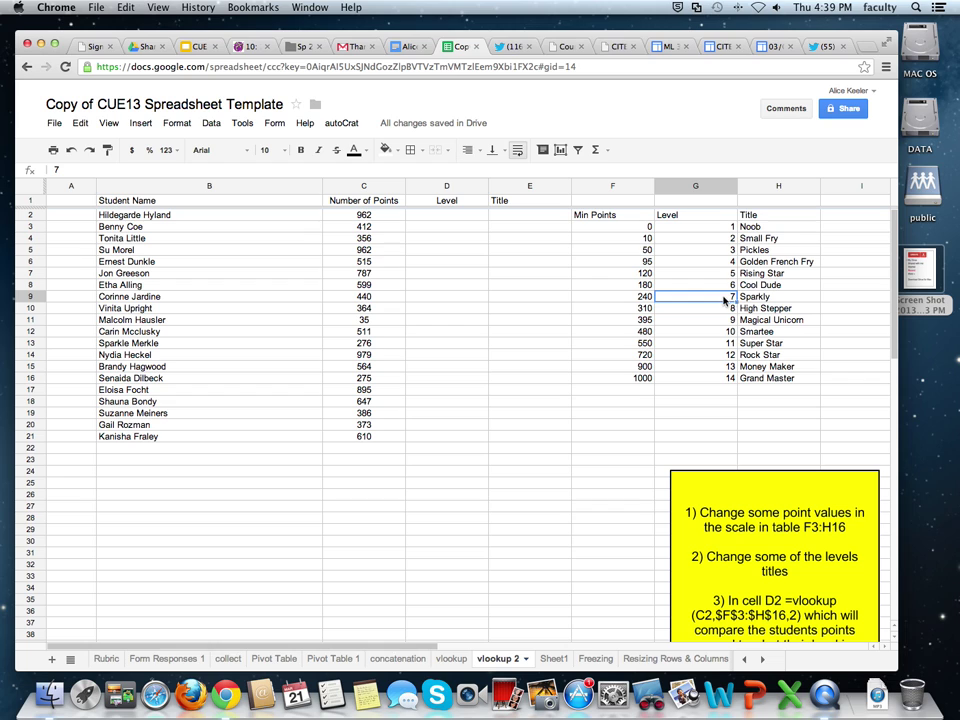
pyautogui.click(772, 297)
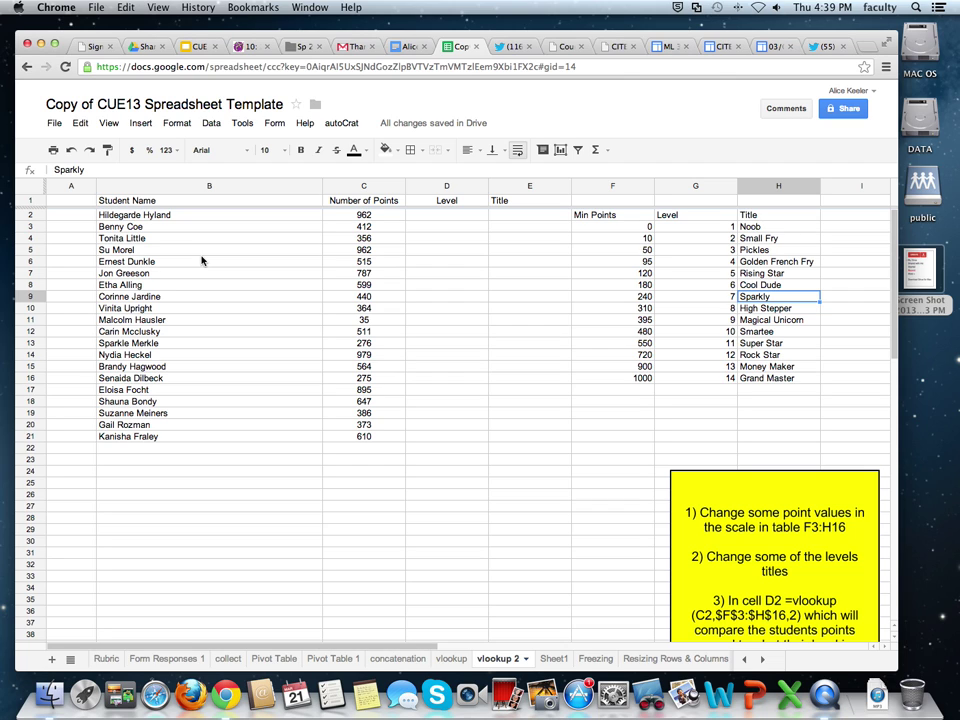
pyautogui.click(436, 217)
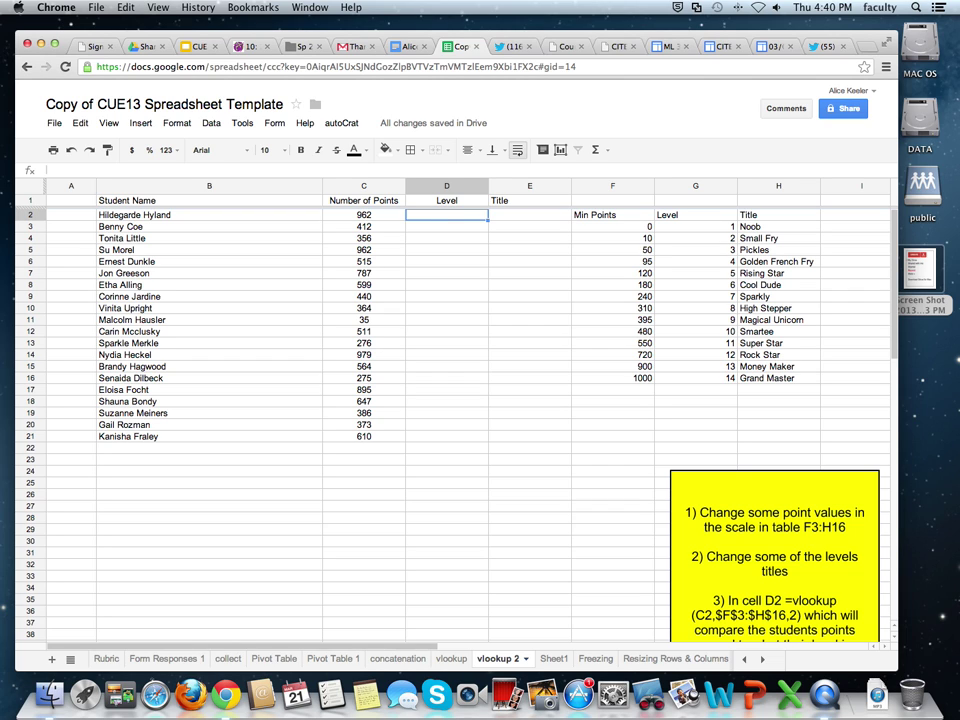
# In D2, write =vlookup(C2,F3:H16,2) to look up each student's level from points
pyautogui.write('=vlook')
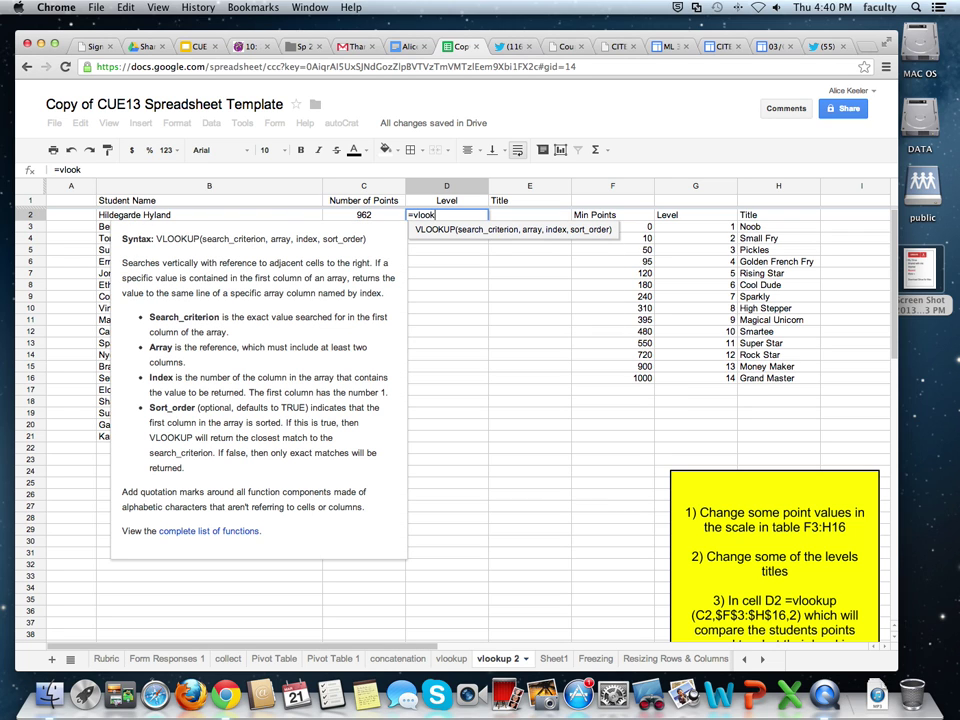
pyautogui.write('up(')
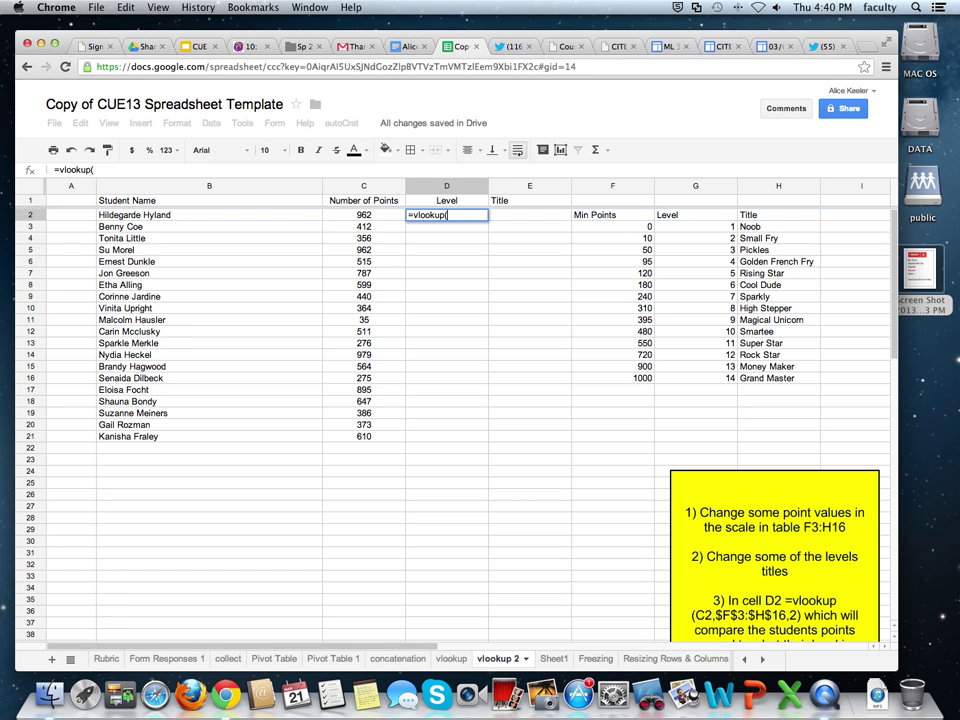
pyautogui.click(385, 215)
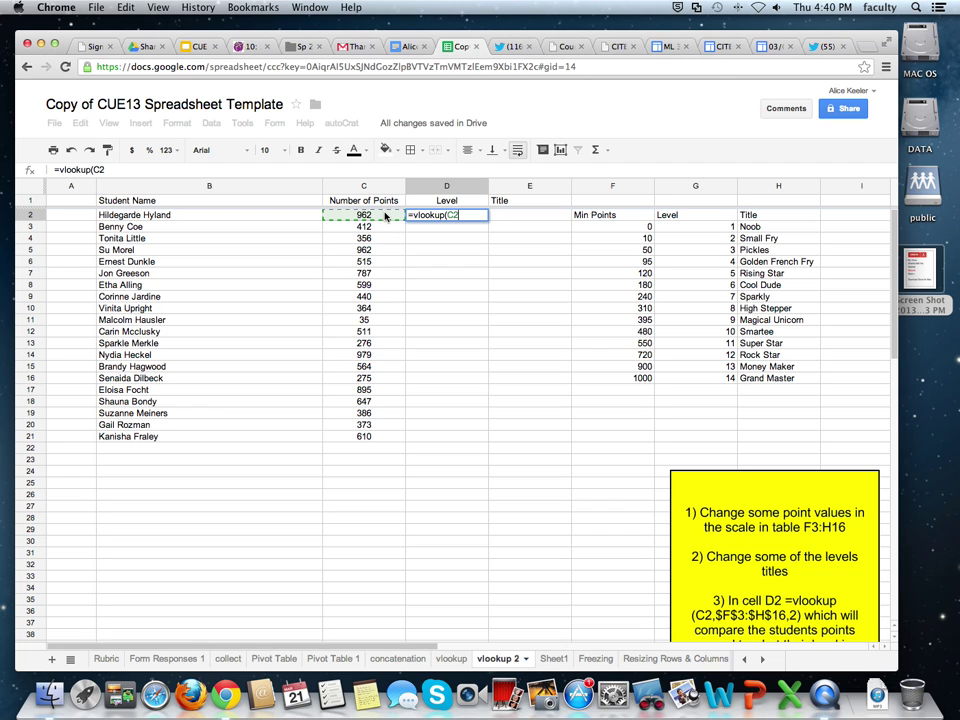
pyautogui.write(',')
pyautogui.moveTo(630, 226); pyautogui.dragTo(776, 381)
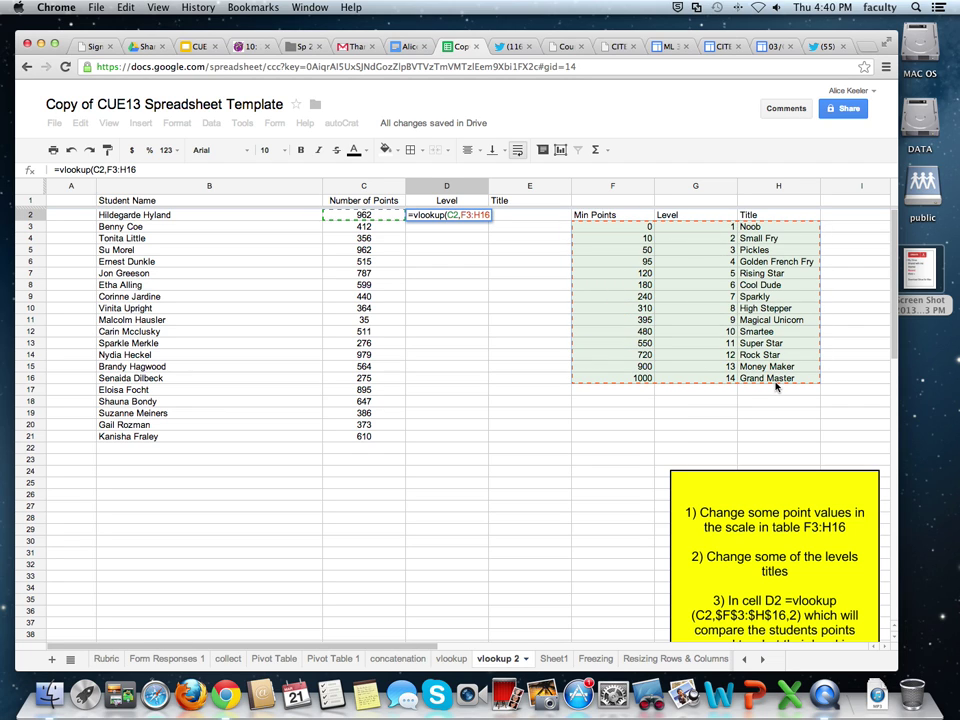
pyautogui.write(',')
pyautogui.write('2)')
# Lock the range as $F$3:$H$16, confirm, and fill D2 down to D21
pyautogui.click(462, 215)
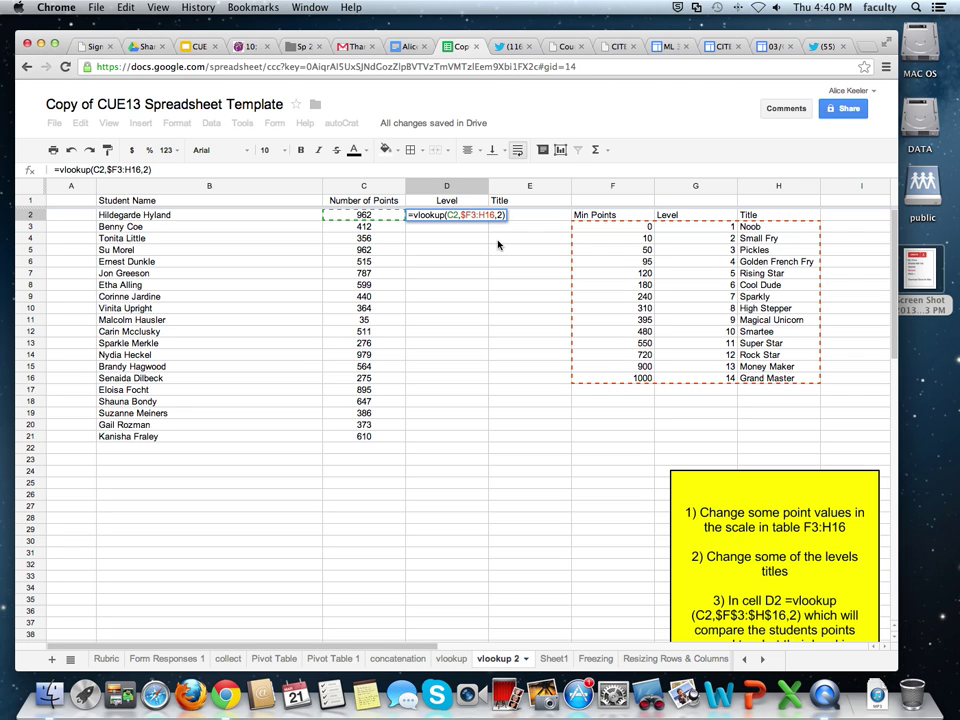
pyautogui.write('$')
pyautogui.click(473, 215)
pyautogui.write('$')
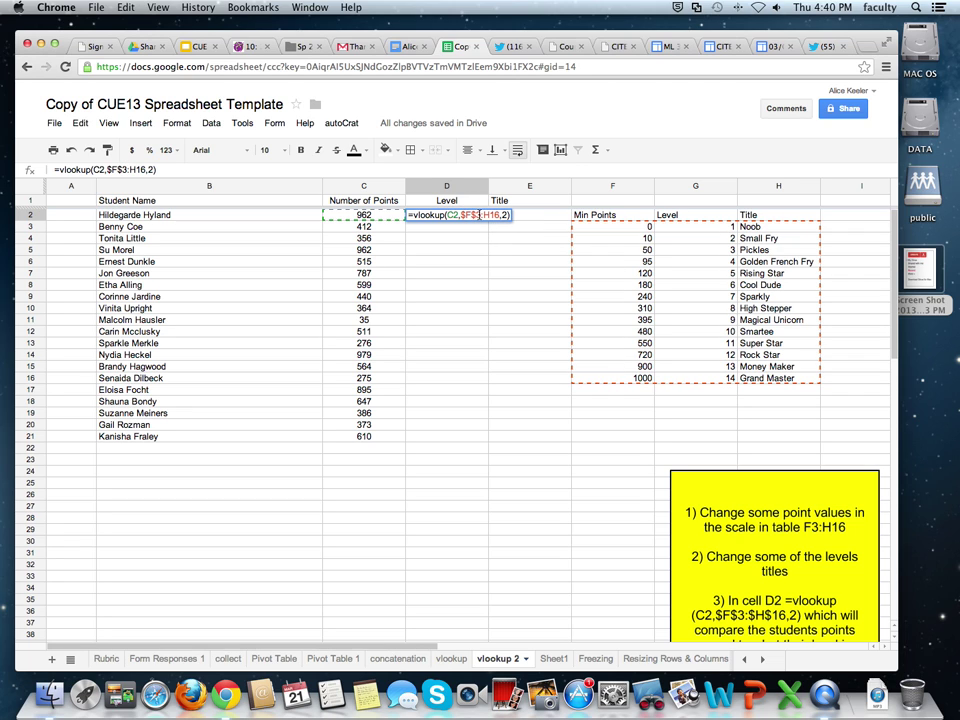
pyautogui.click(486, 215)
pyautogui.write('$')
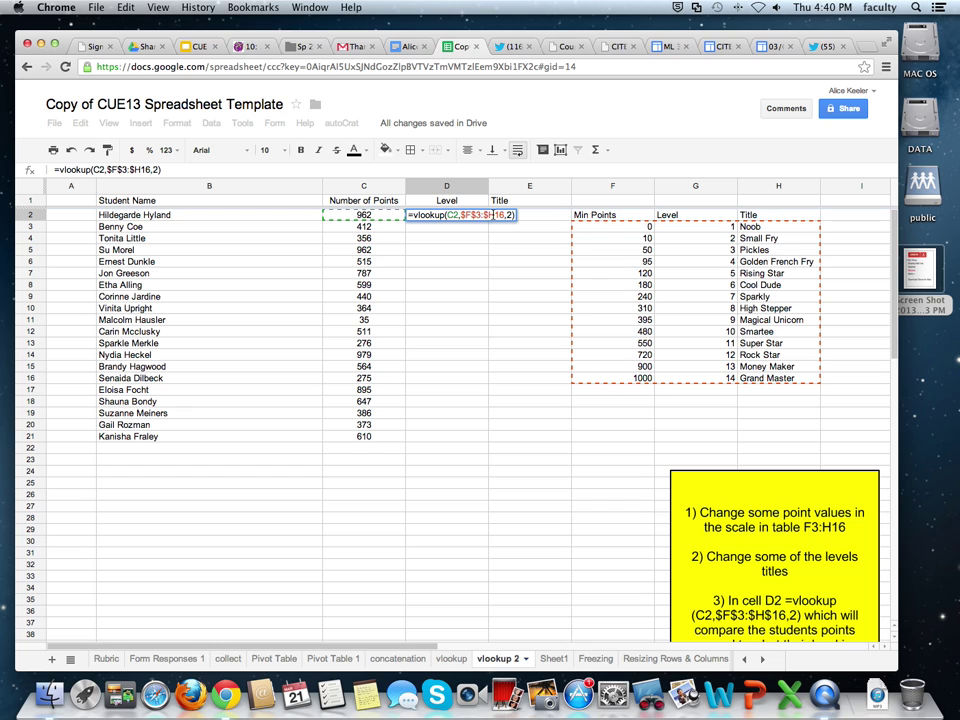
pyautogui.click(497, 215)
pyautogui.write('$')
pyautogui.press('Return')
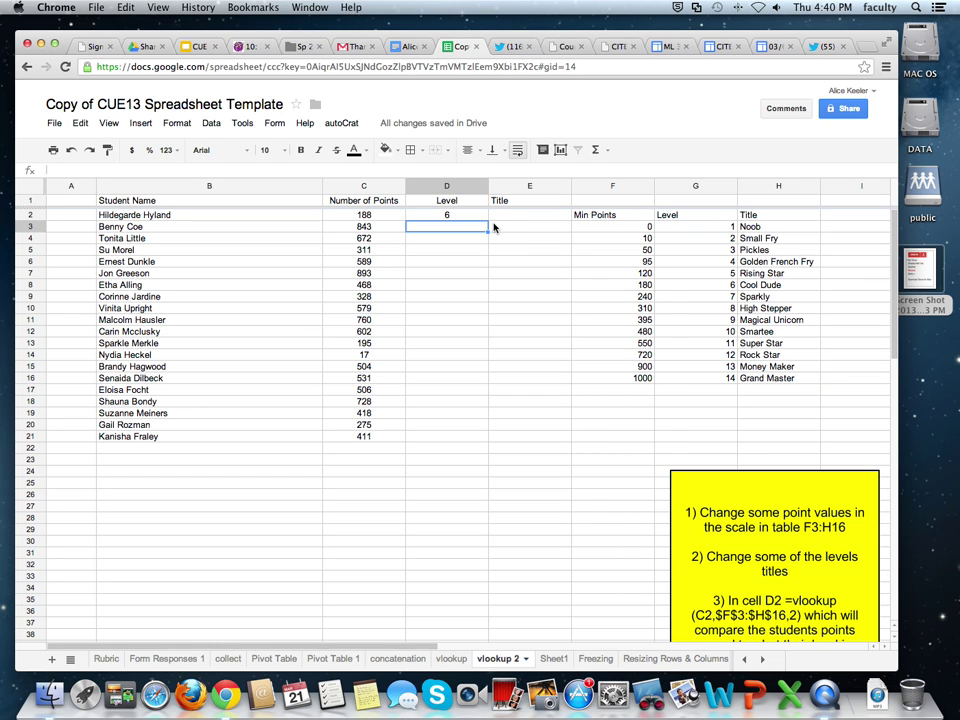
pyautogui.click(440, 215)
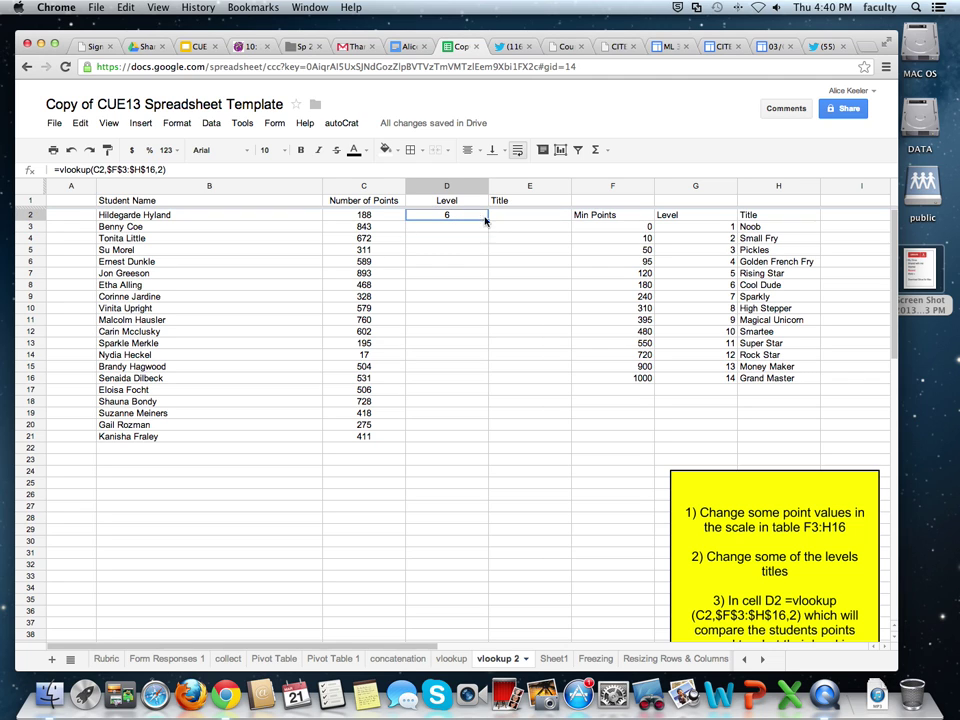
pyautogui.moveTo(487, 219); pyautogui.dragTo(476, 441)
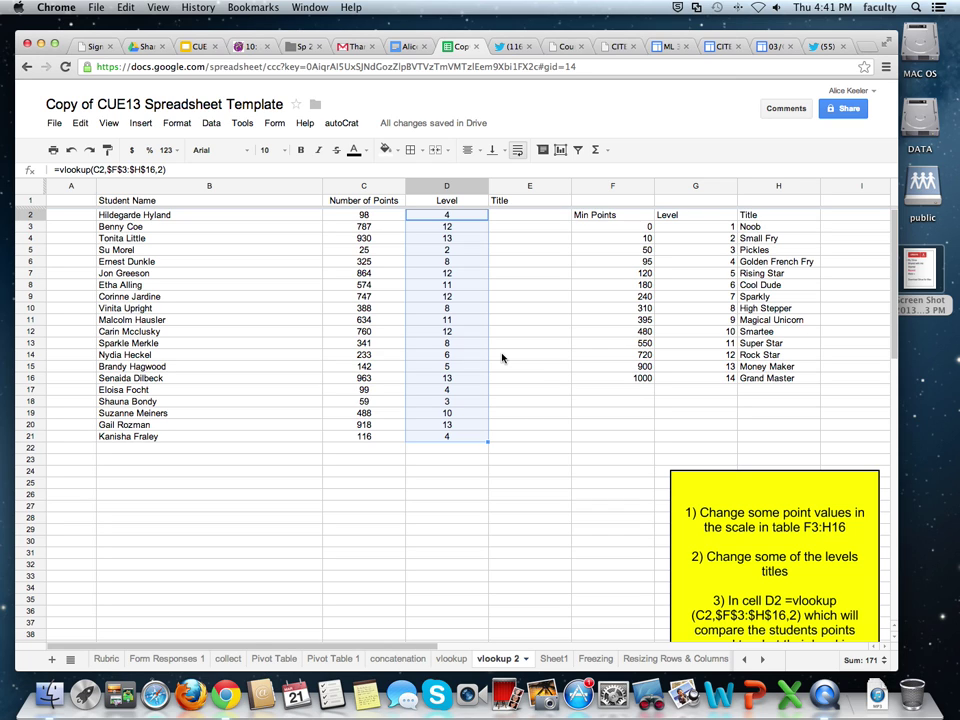
# In E2, write =vlookup(C2,F3:H16,3) to look up each student's title
pyautogui.click(519, 220)
pyautogui.write('=')
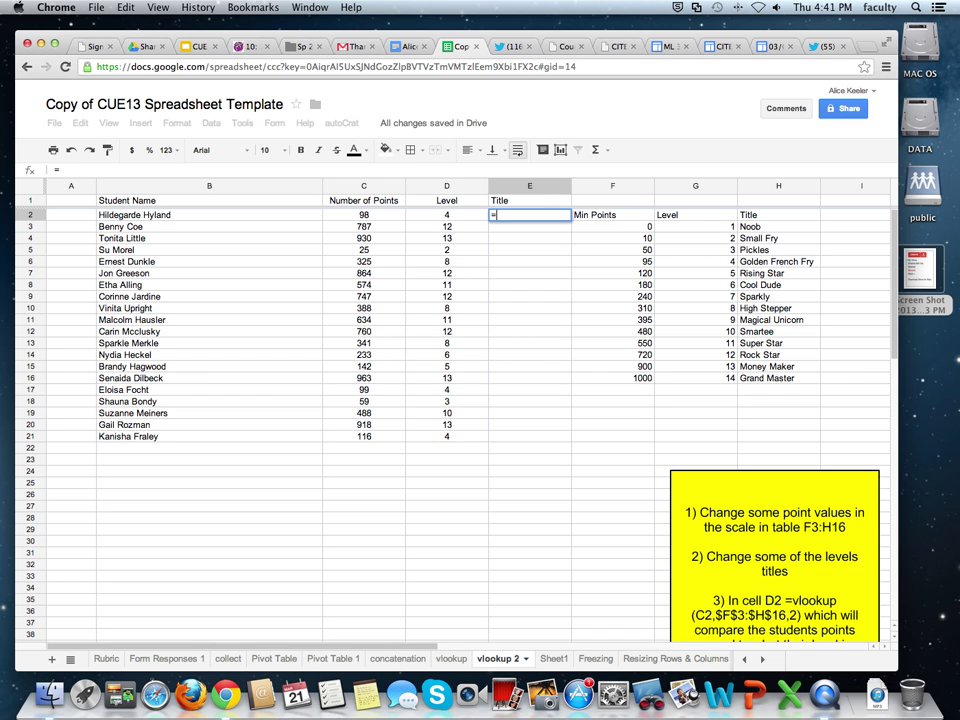
pyautogui.write('v')
pyautogui.press('BackSpace')
pyautogui.write('vl')
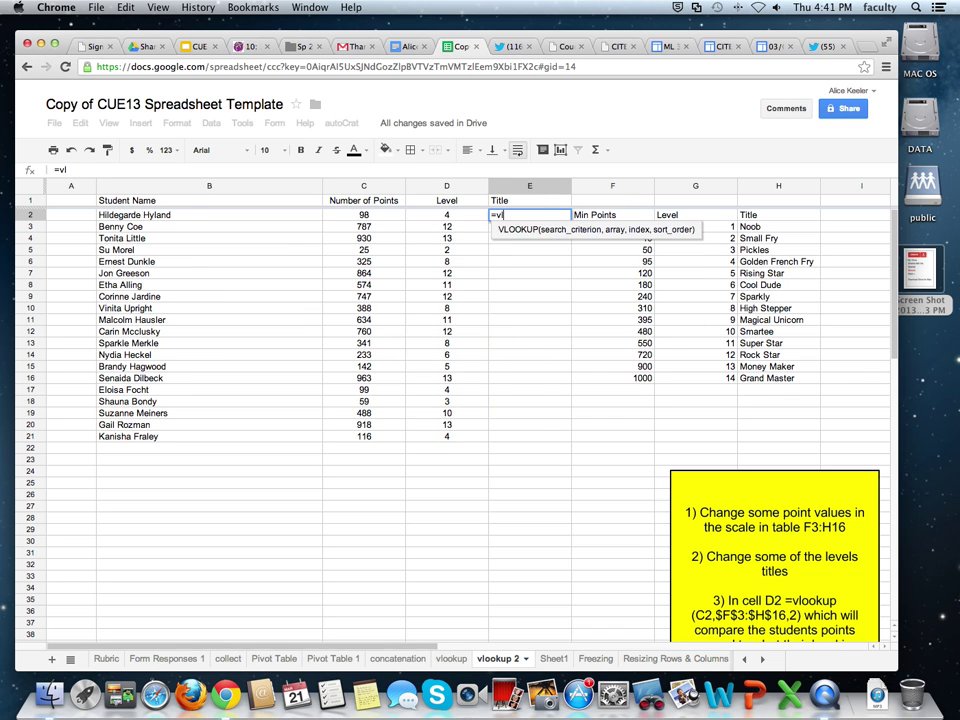
pyautogui.write('ookup(')
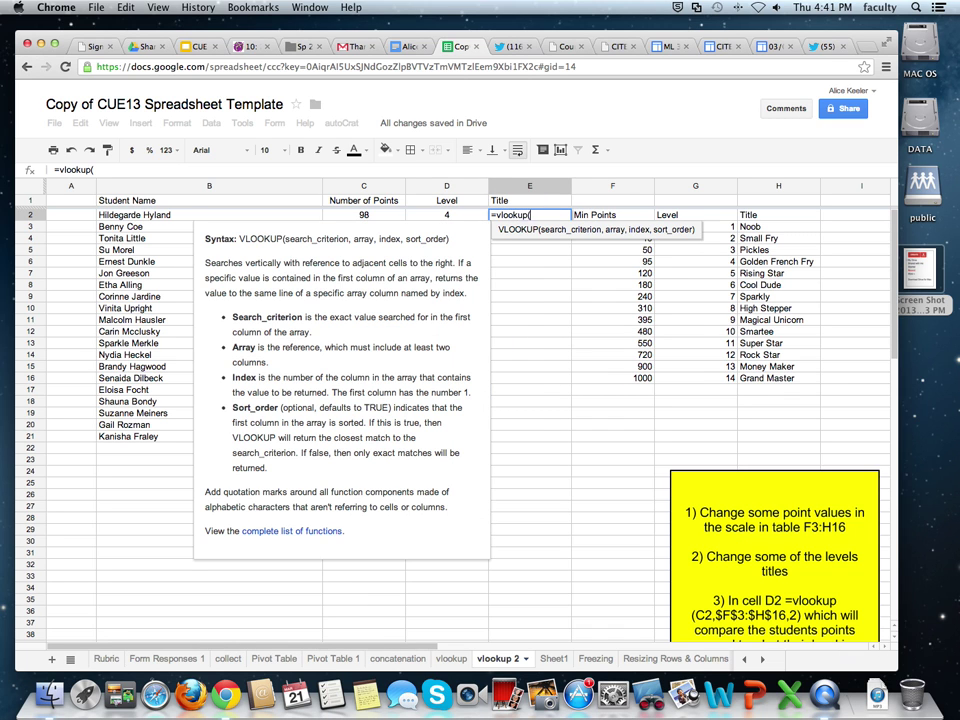
pyautogui.click(394, 220)
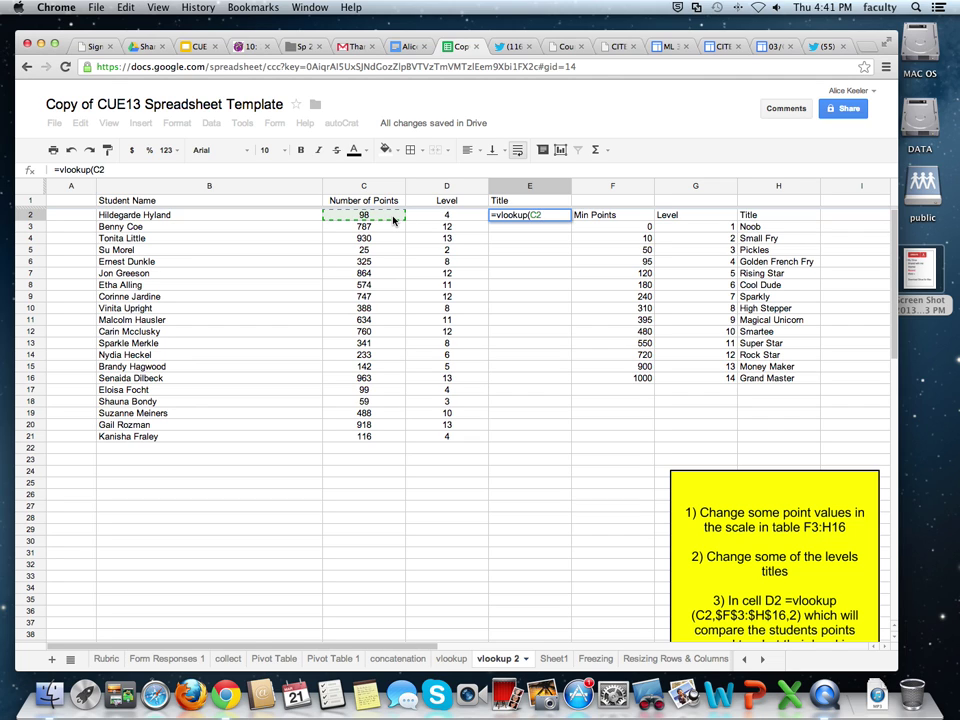
pyautogui.write(',')
pyautogui.moveTo(630, 227); pyautogui.dragTo(781, 378)
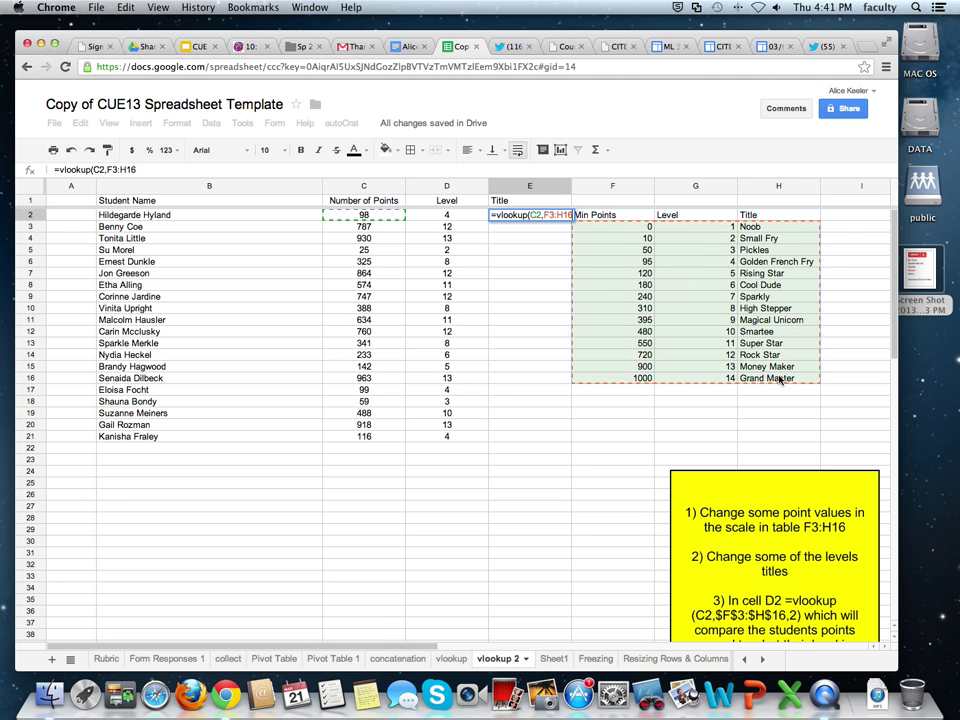
pyautogui.write(',')
pyautogui.write('3')
pyautogui.write(')')
# Lock the range to $F$3:$H$16, fill E2 down to E21, and check the level-7 Sparkly rows
pyautogui.click(544, 215)
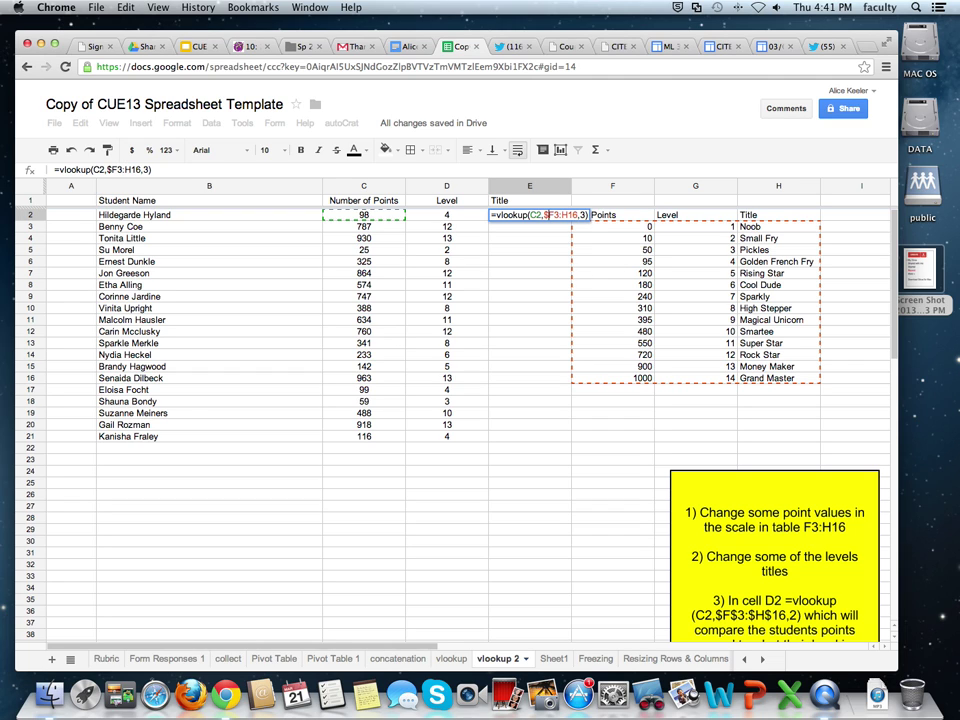
pyautogui.write('$')
pyautogui.click(553, 215)
pyautogui.write('$')
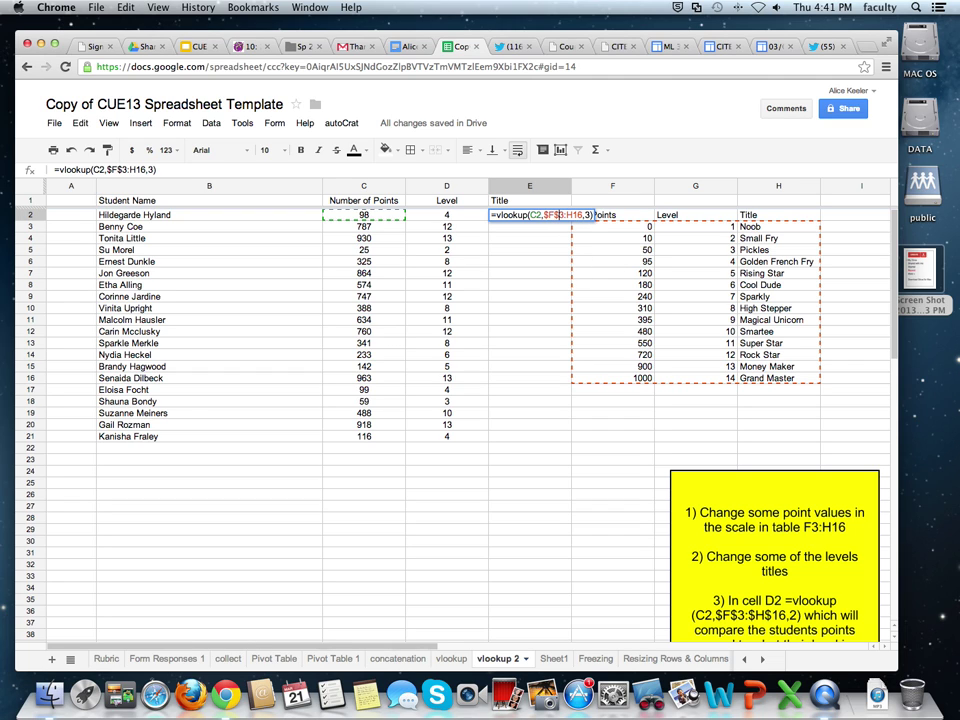
pyautogui.click(567, 215)
pyautogui.write('$H$')
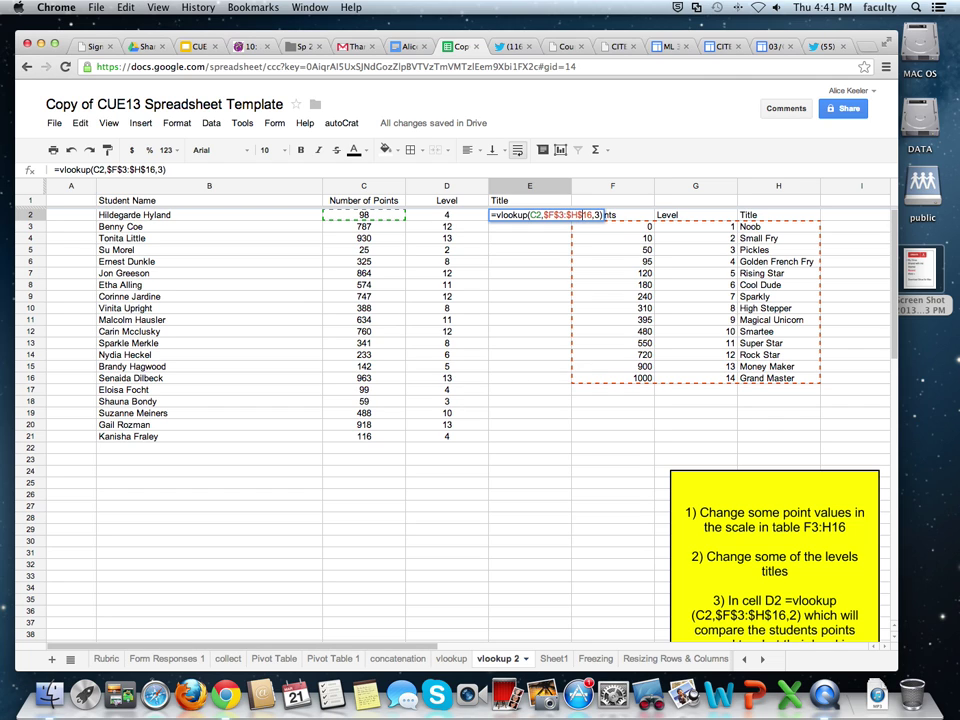
pyautogui.press('Return')
pyautogui.click(568, 216)
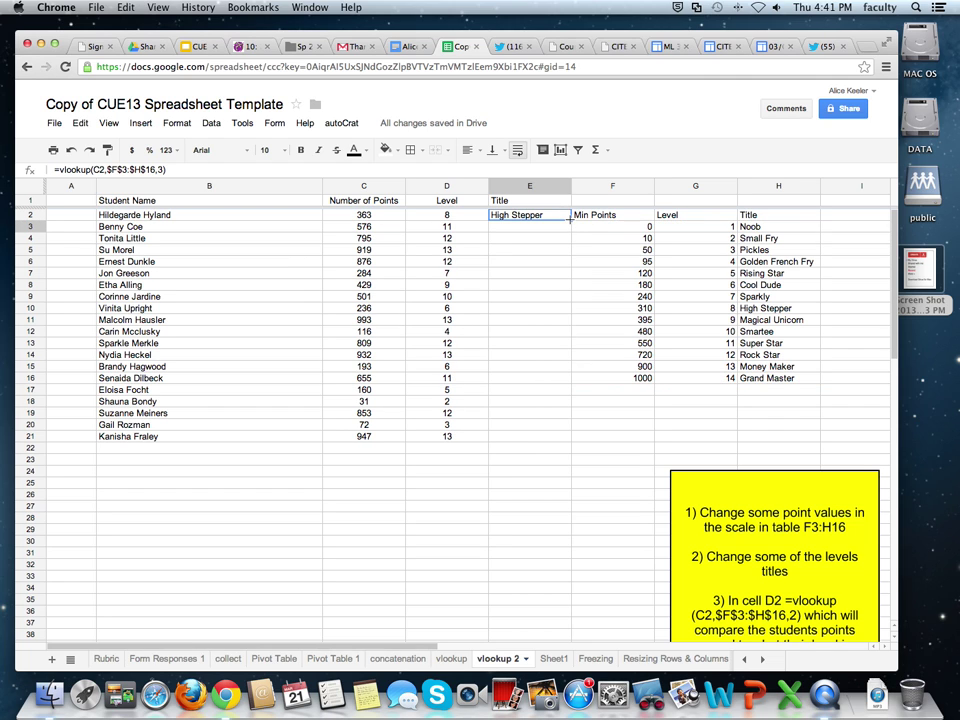
pyautogui.moveTo(571, 220); pyautogui.dragTo(536, 437)
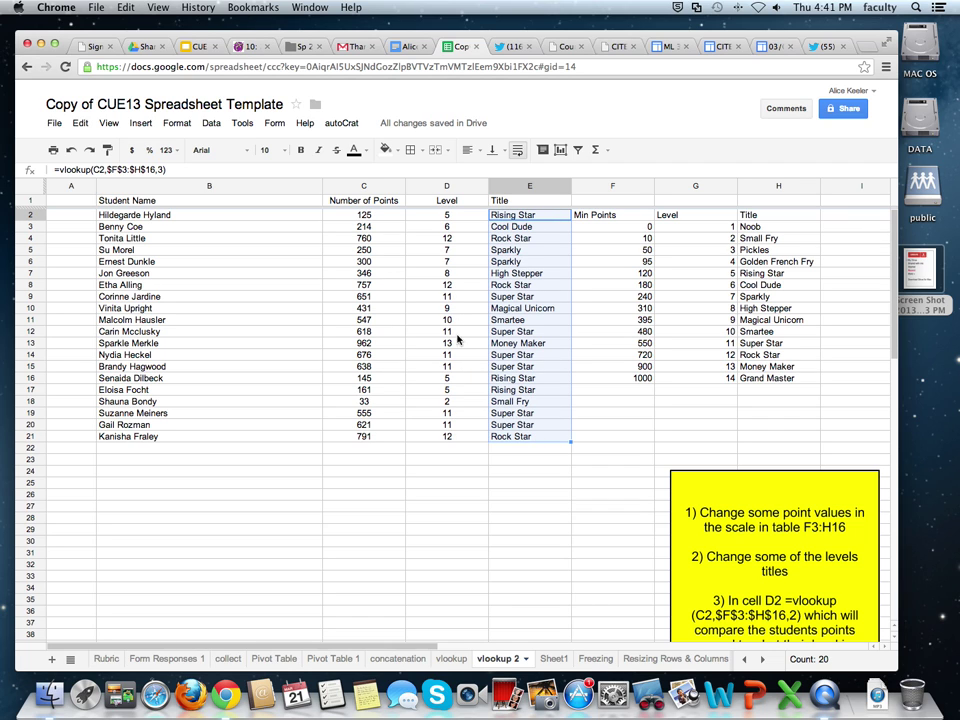
pyautogui.click(365, 238)
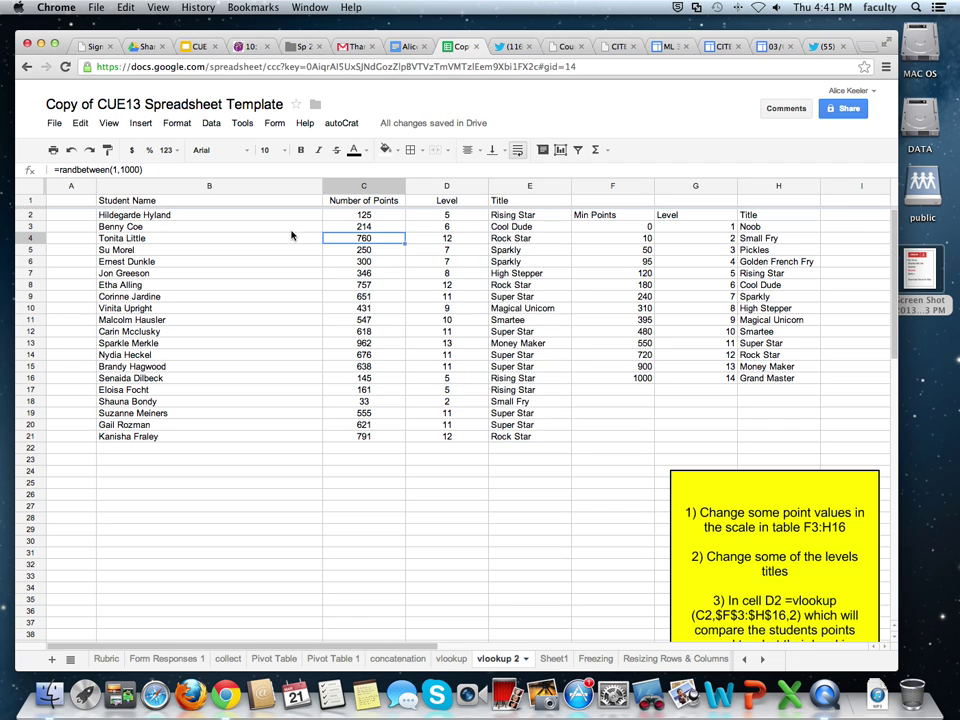
pyautogui.moveTo(236, 250)
pyautogui.mouseDown()
pyautogui.moveTo(410, 284)
pyautogui.moveTo(510, 262)
pyautogui.mouseUp()
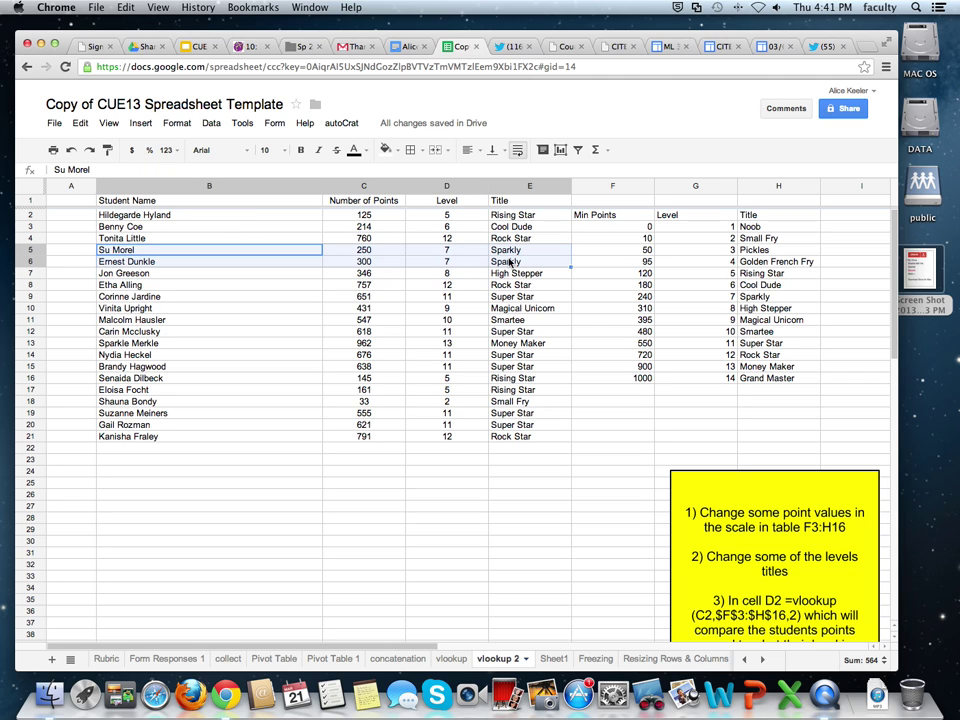